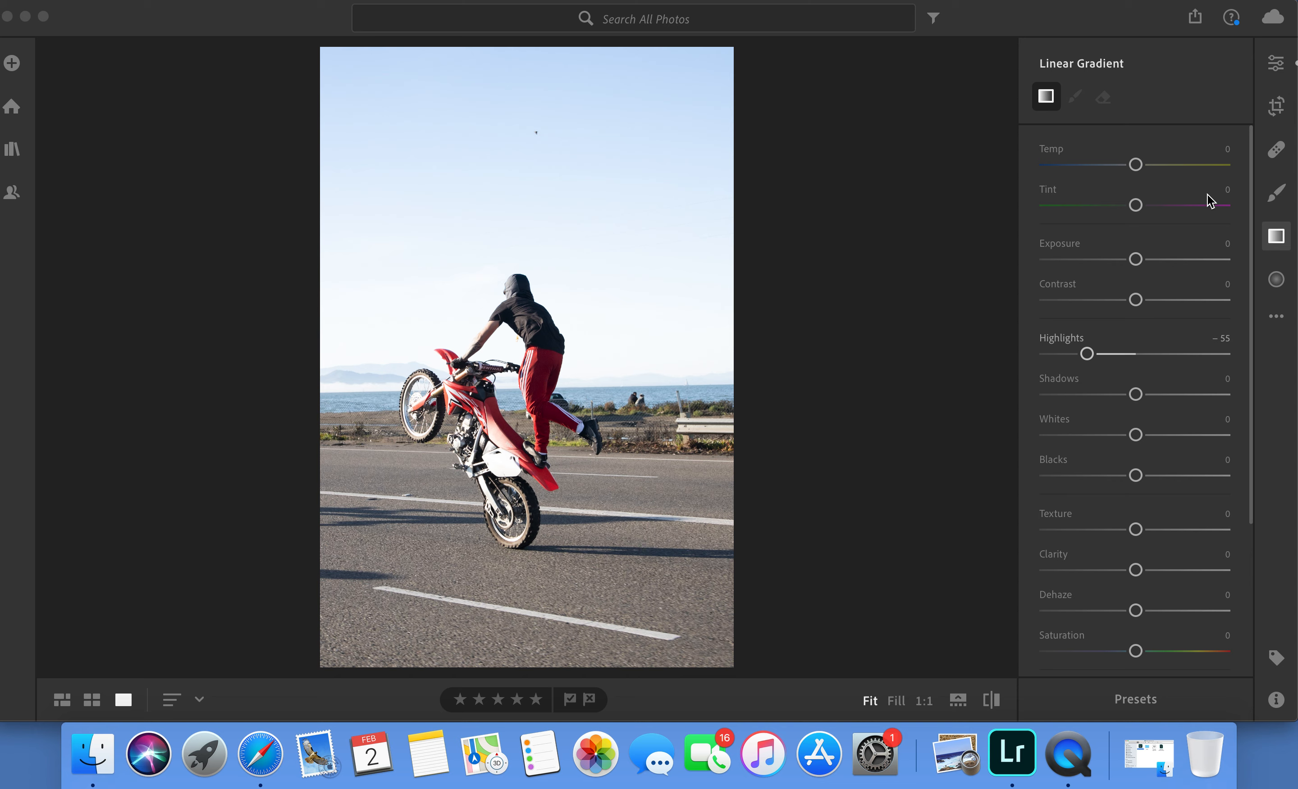
Reset the linear gradient's adjustments and return to the photo's general edit settings.
right_click(1197, 206)
left_click(1235, 217)
left_click(1281, 66)
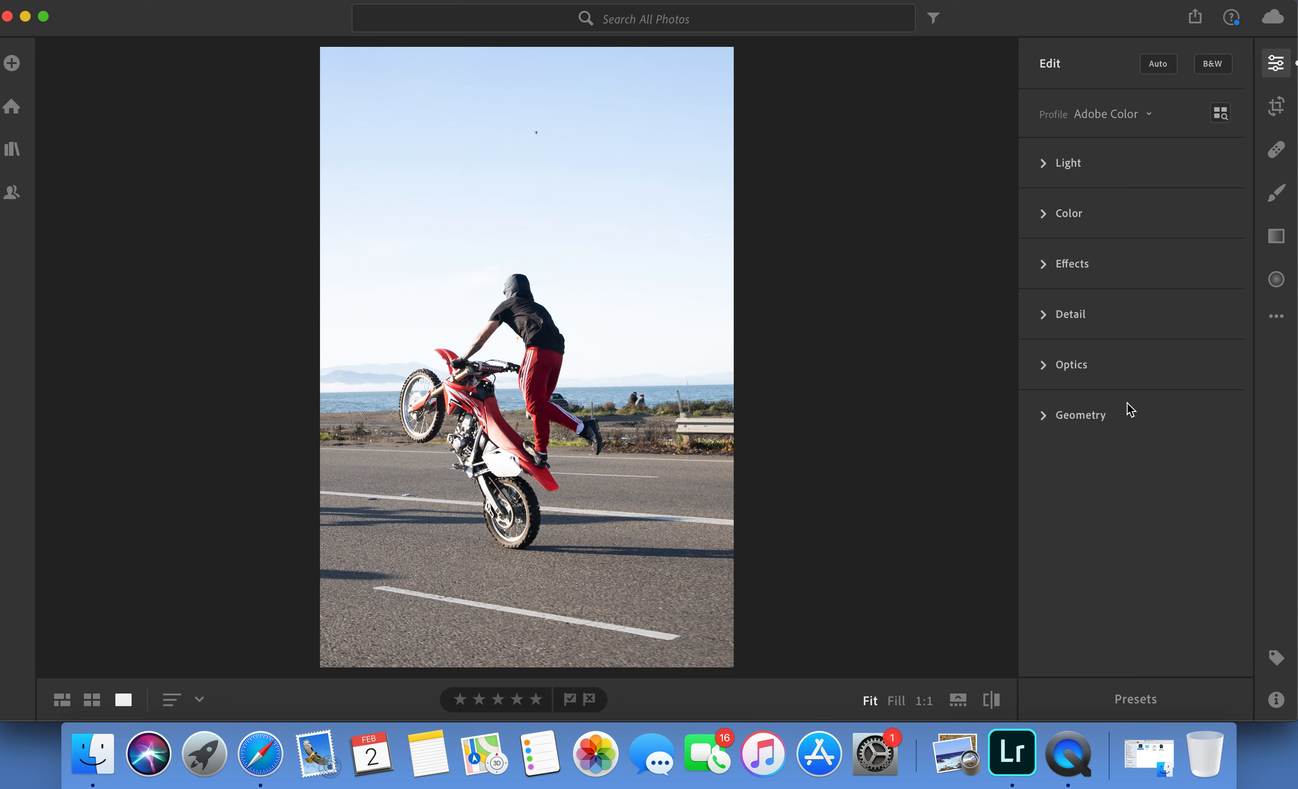
Enable Remove Chromatic Aberration and compare the photo with lens corrections on and off, leaving the lens corrections disabled.
left_click(1077, 365)
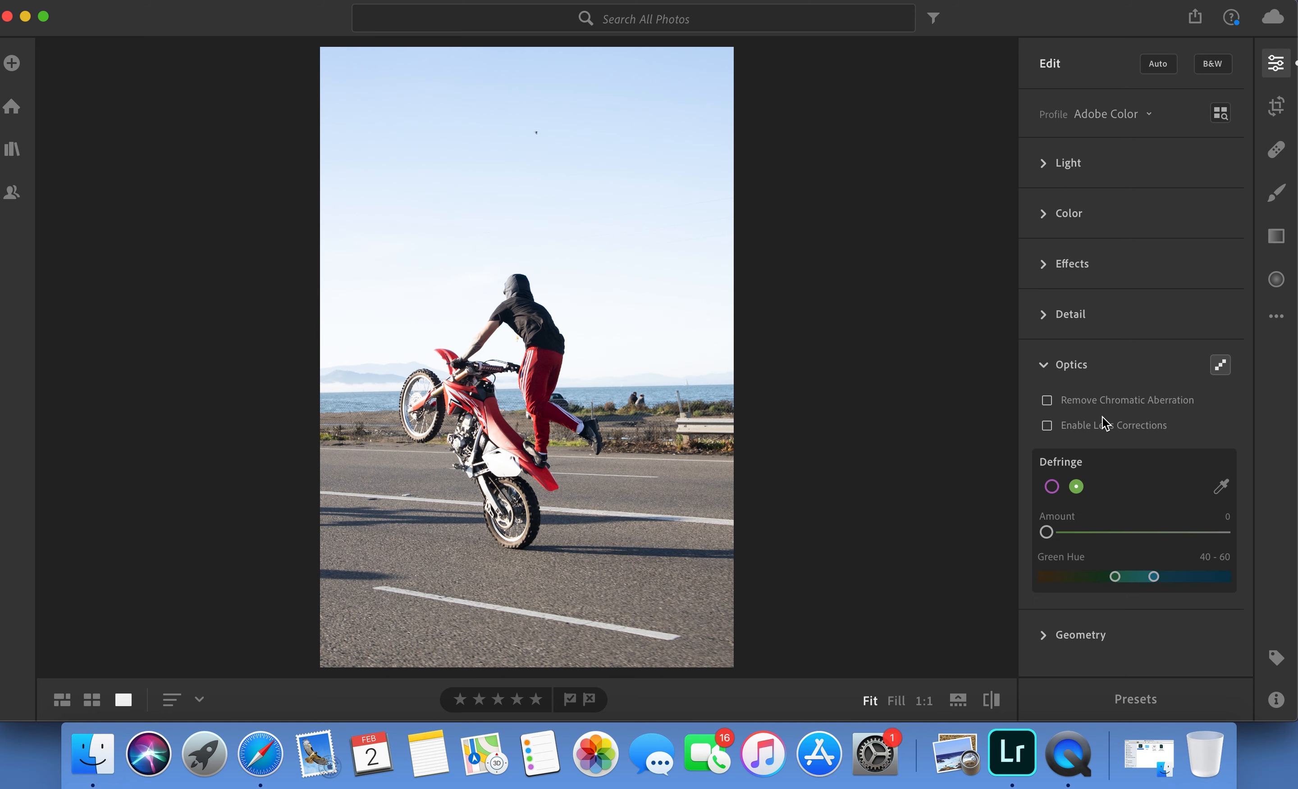
left_click(1047, 401)
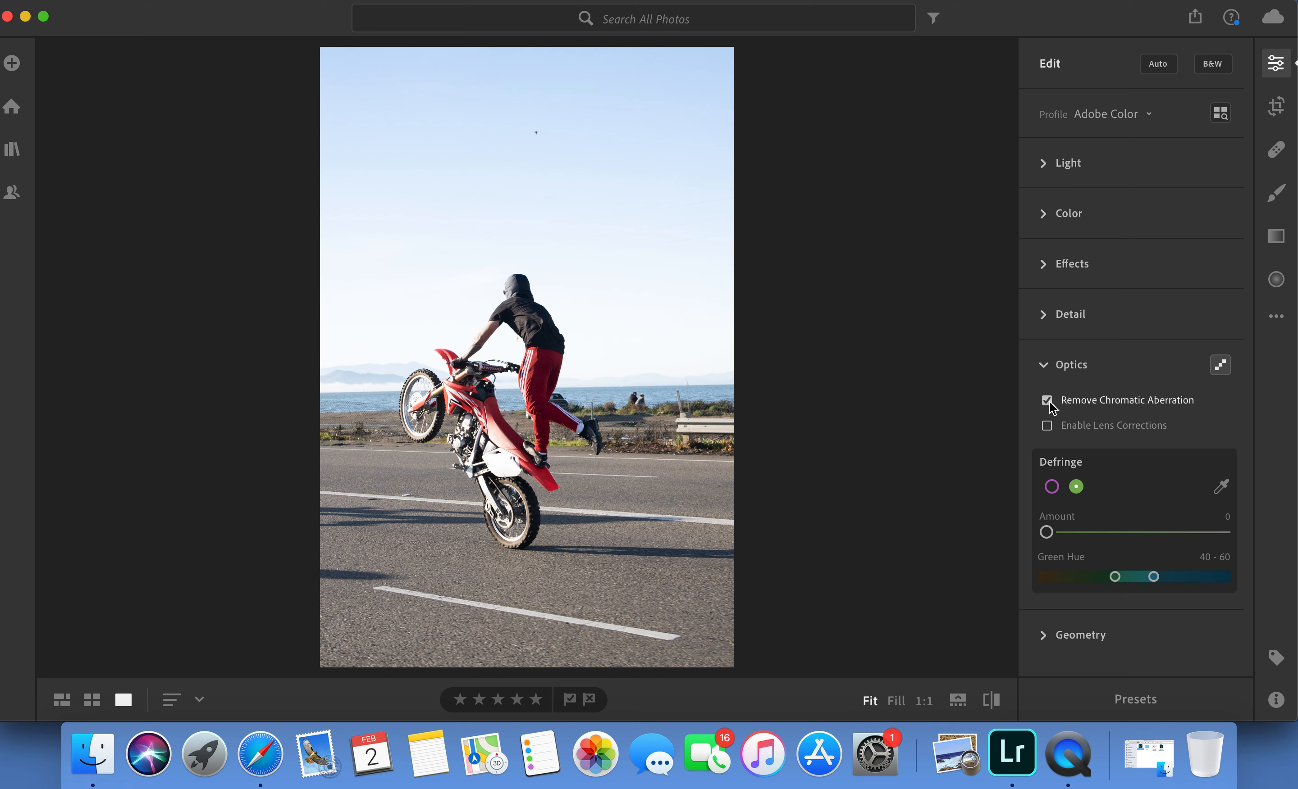
left_click(1047, 426)
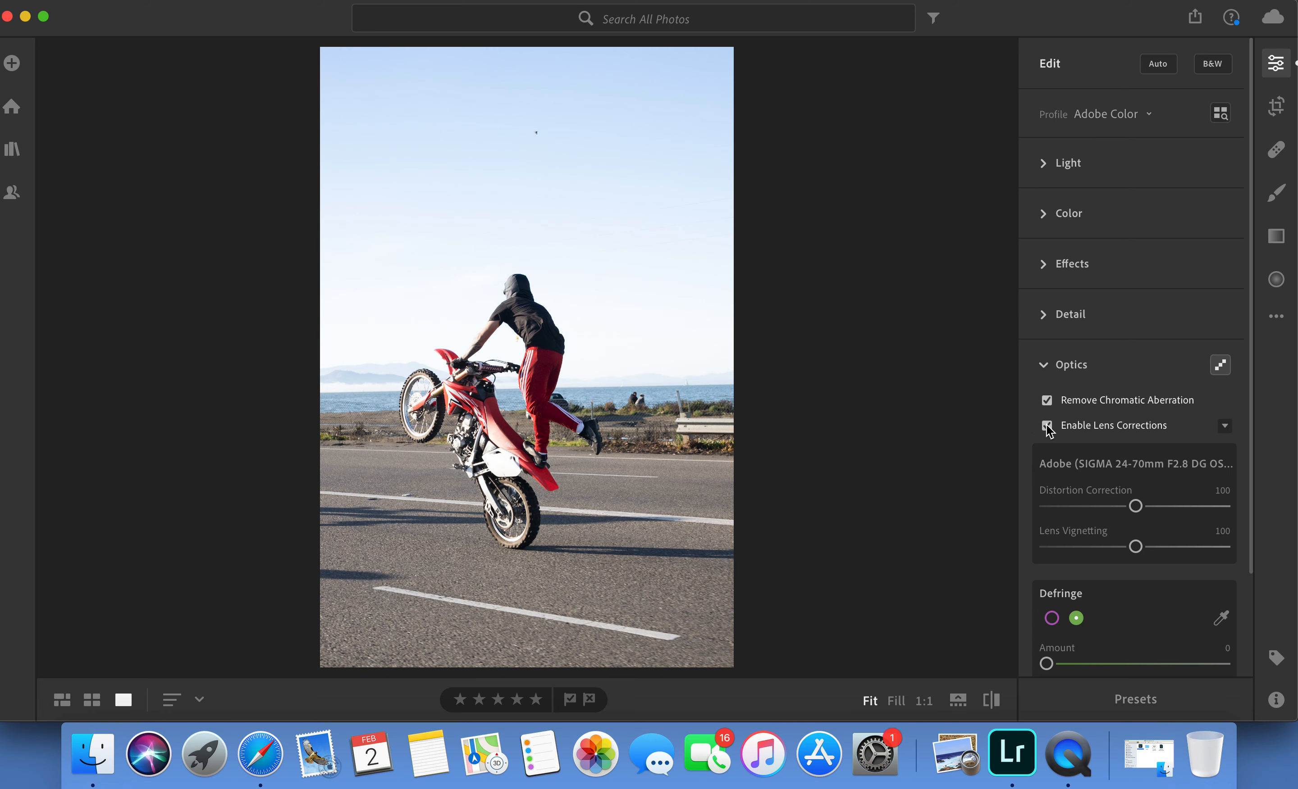
left_click(1047, 426)
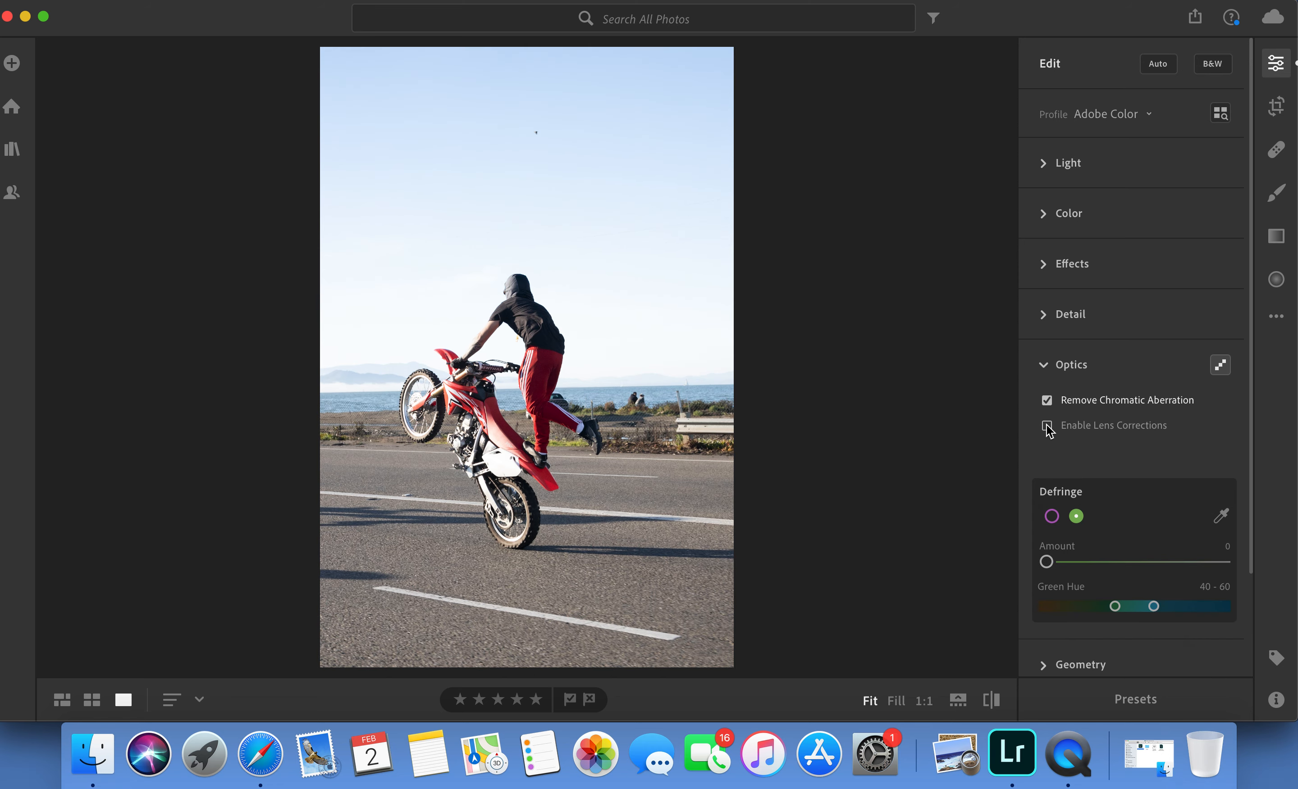
left_click(1047, 426)
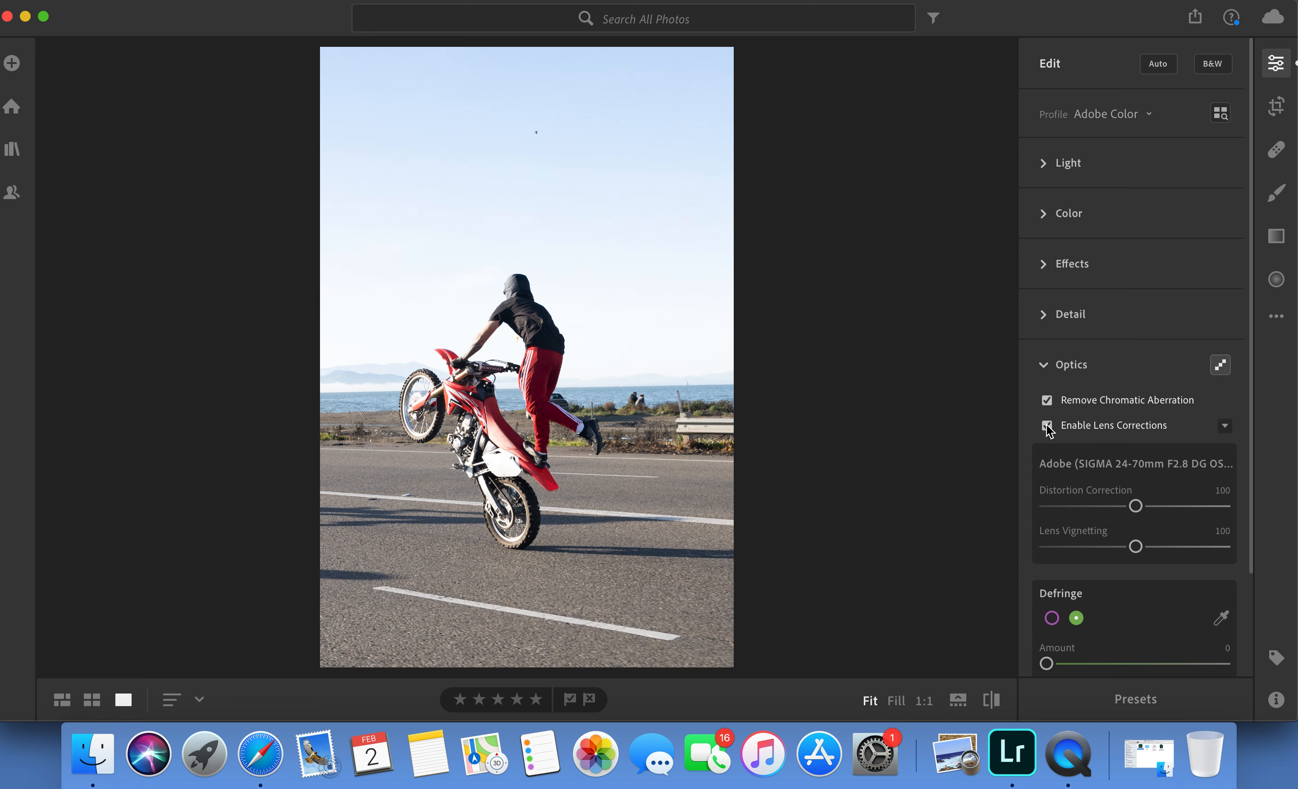
left_click(1047, 426)
left_click(1047, 426)
left_click(1047, 426)
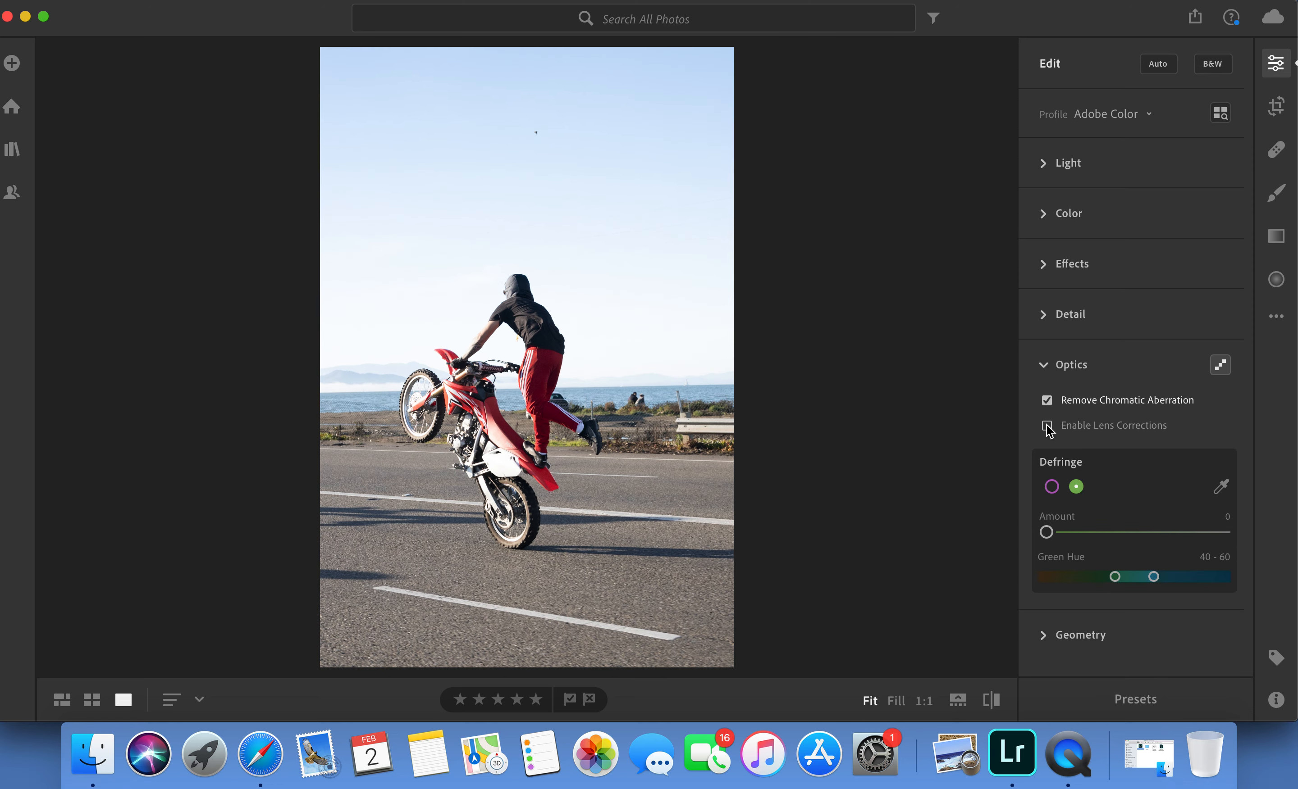
left_click(1044, 364)
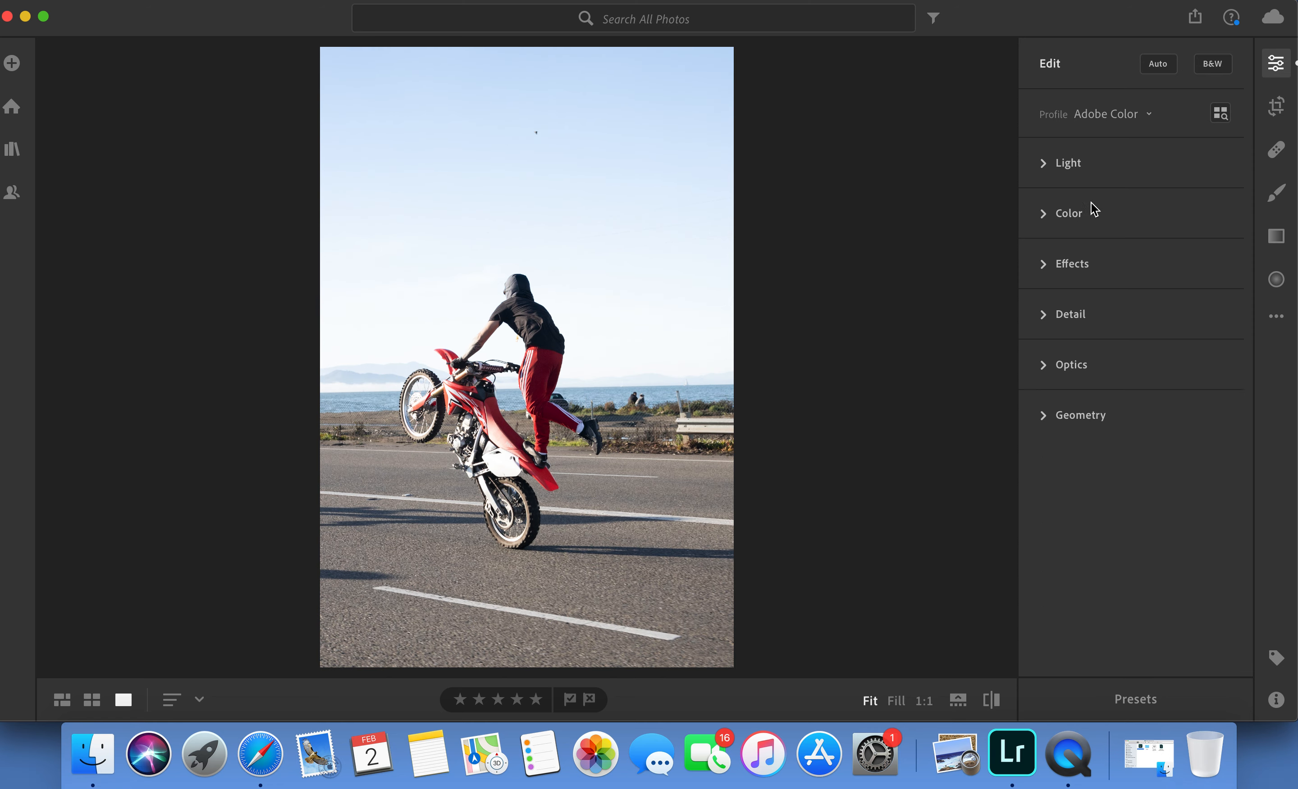
Set the photo's Exposure to +0.10, Contrast to +25 and Highlights to −100, and compare it with the original.
left_click(1089, 167)
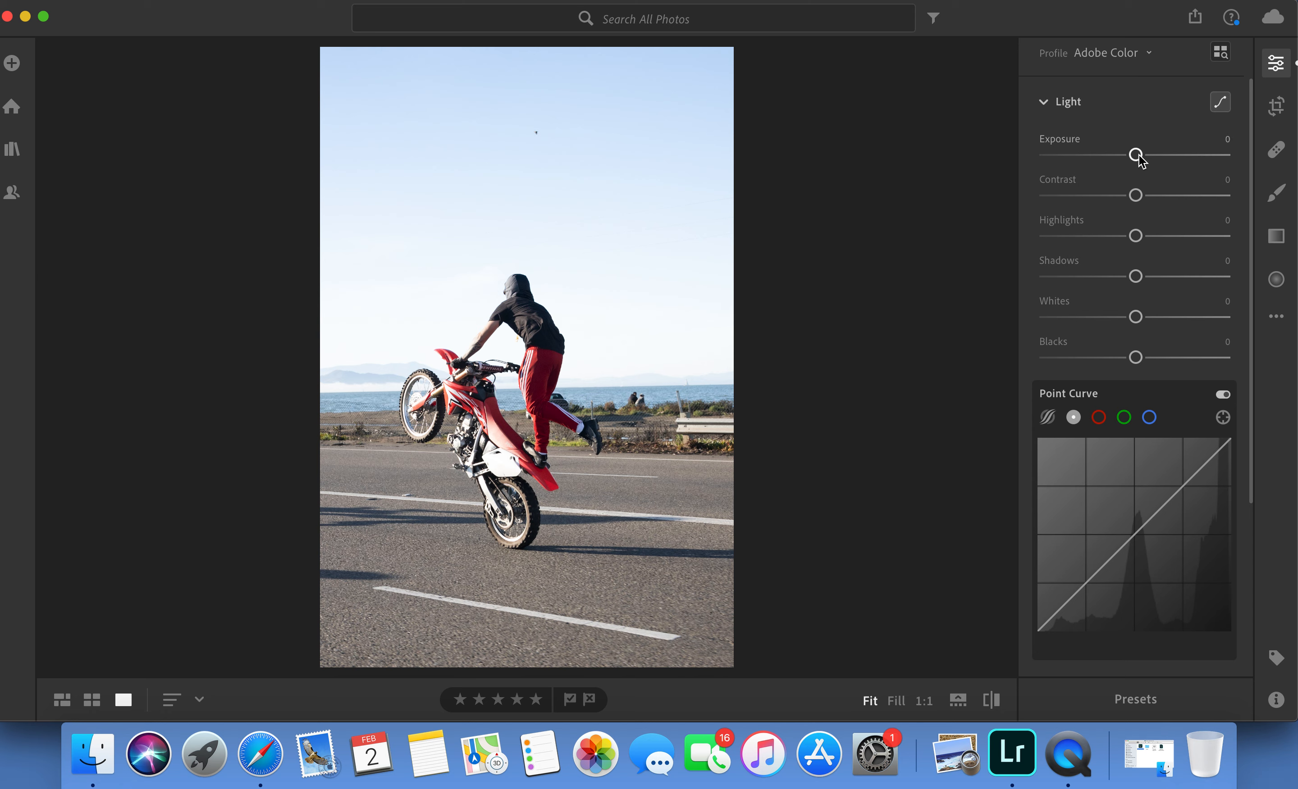
left_click_drag(1136, 156, 1139, 156)
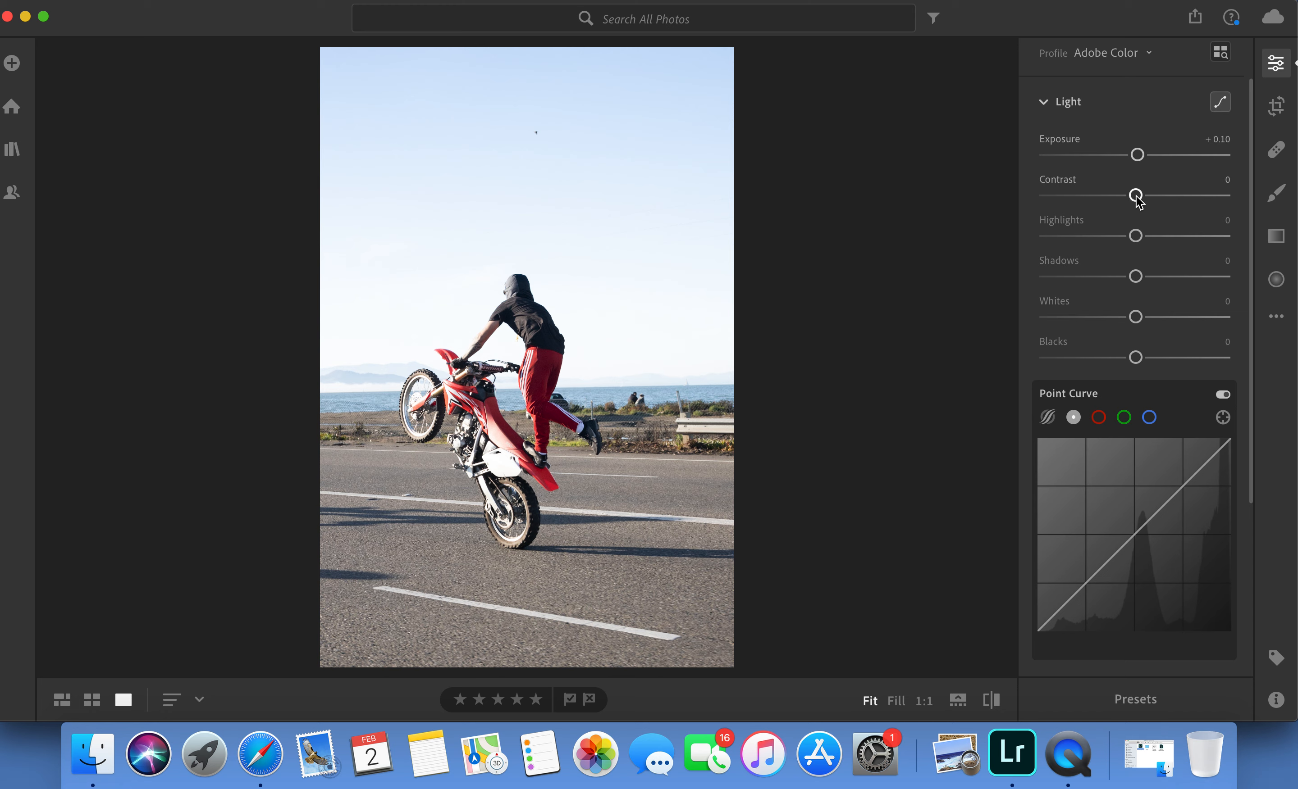
left_click_drag(1136, 197, 1158, 197)
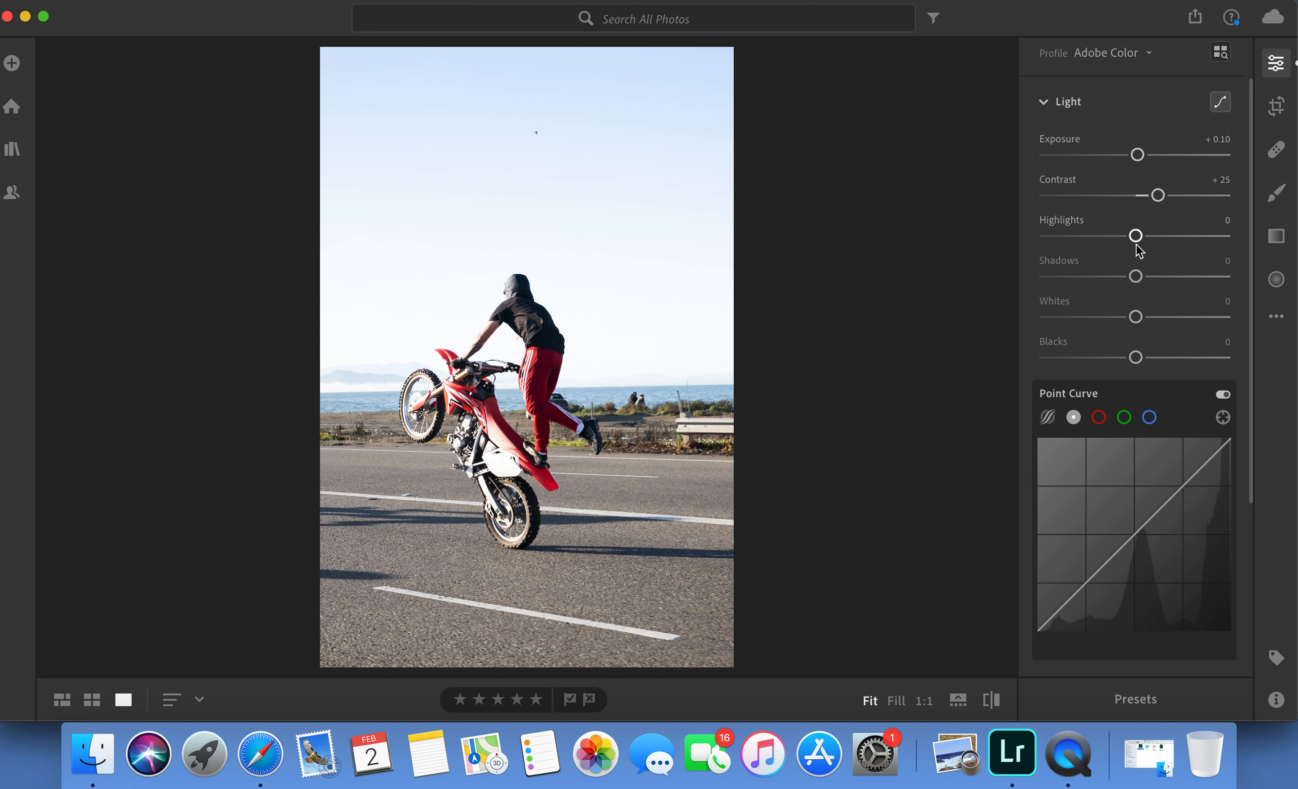
left_click_drag(1136, 244, 967, 249)
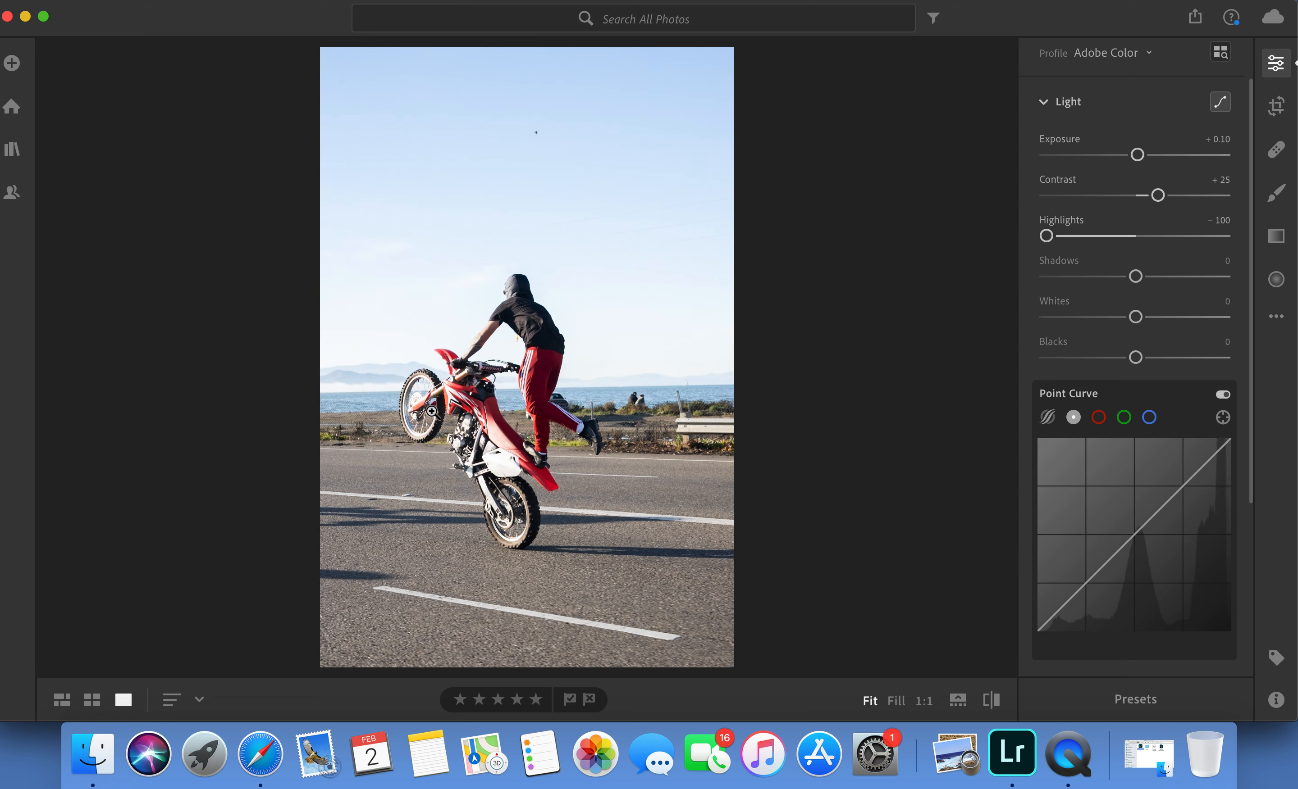
left_click(992, 701)
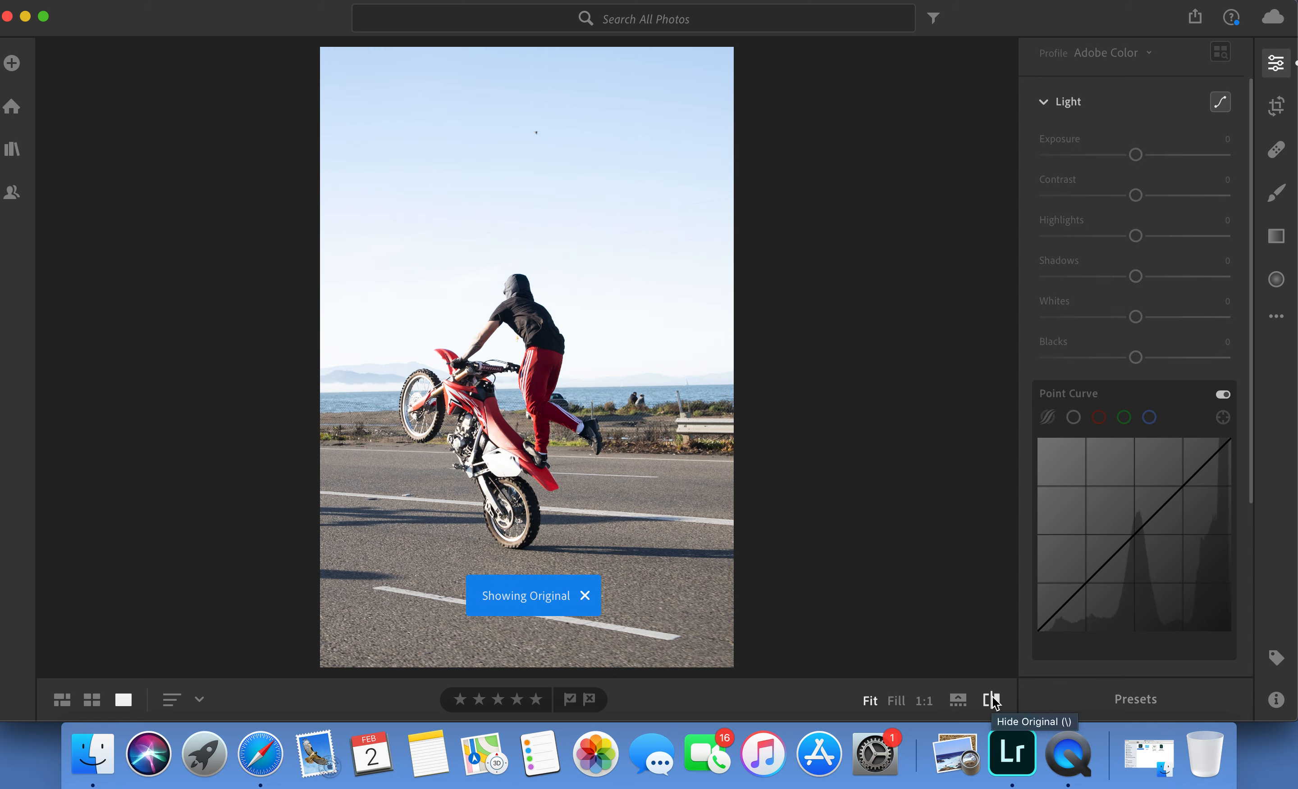
left_click(992, 701)
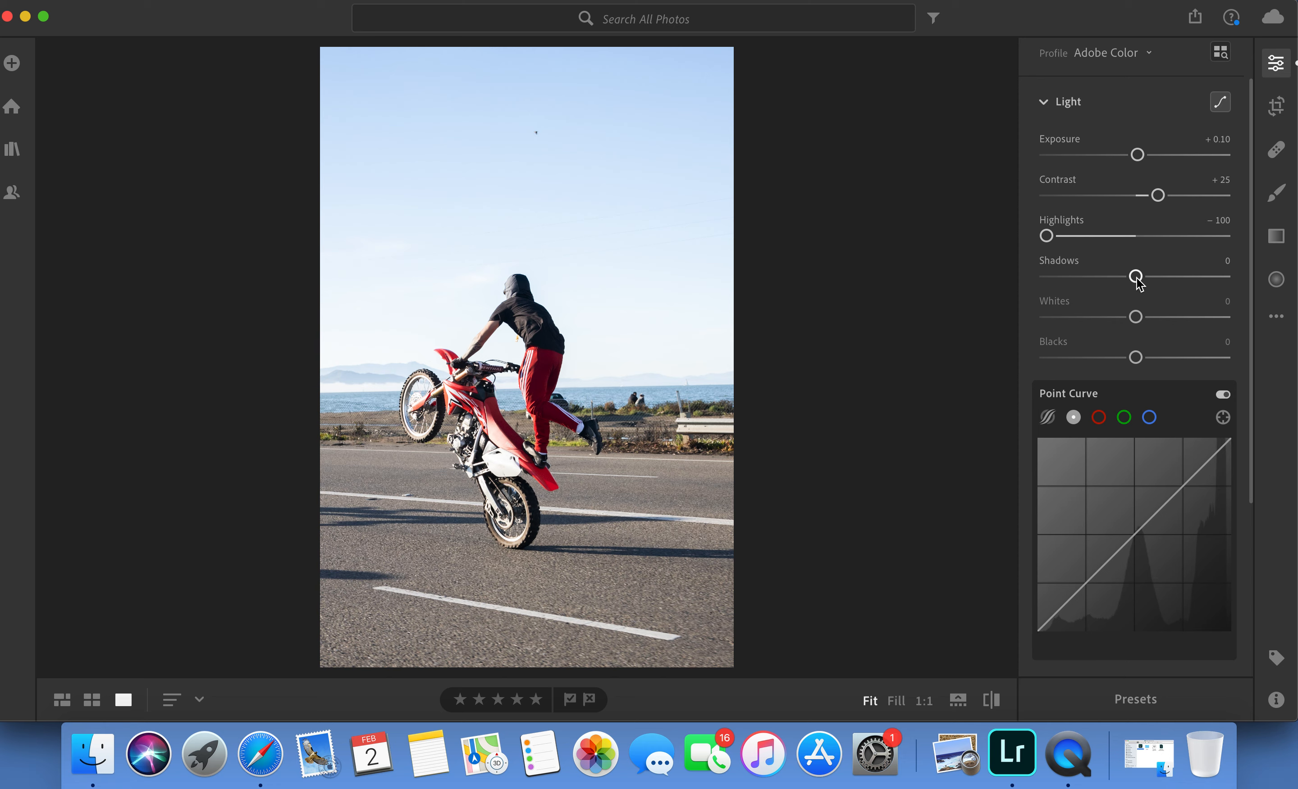
Set the photo's Shadows to +23, Whites to −25 and Blacks to −5.
left_click_drag(1136, 278, 1157, 277)
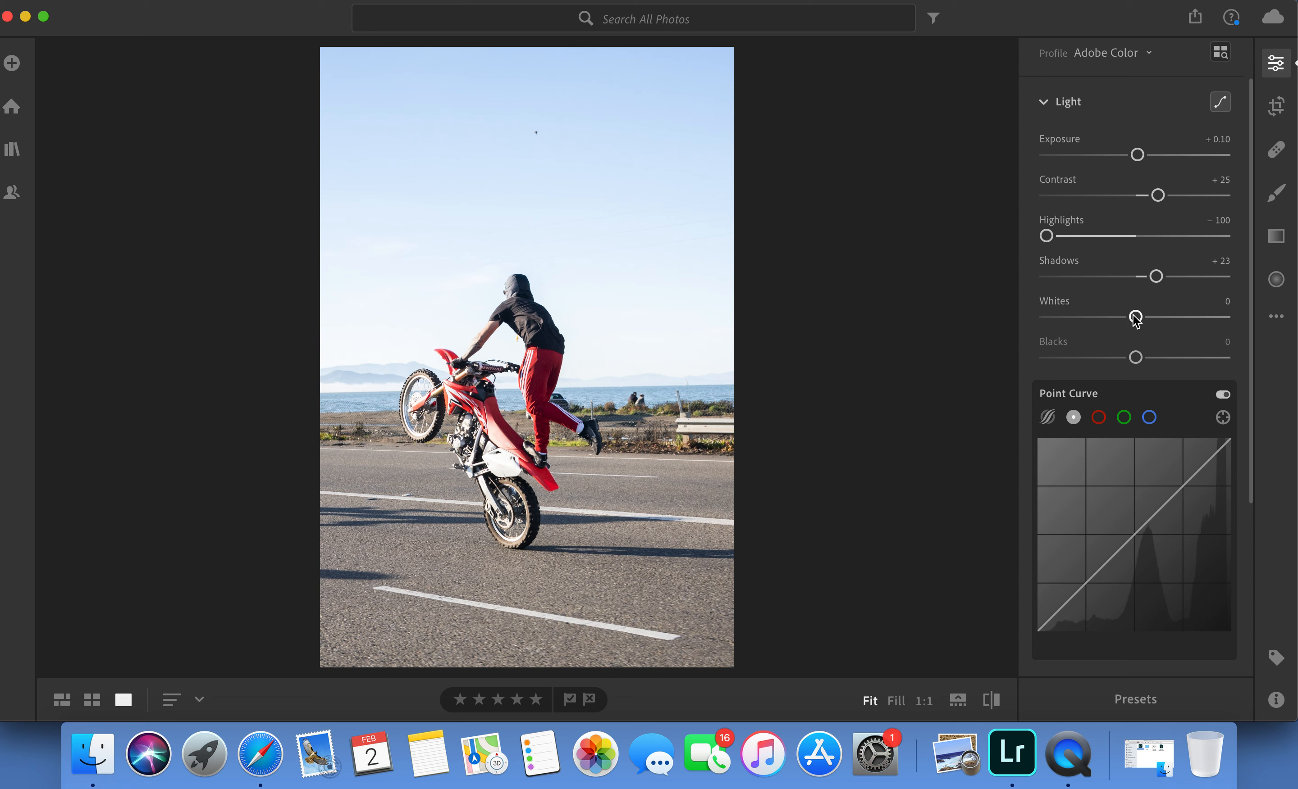
left_click_drag(1135, 320, 1114, 324)
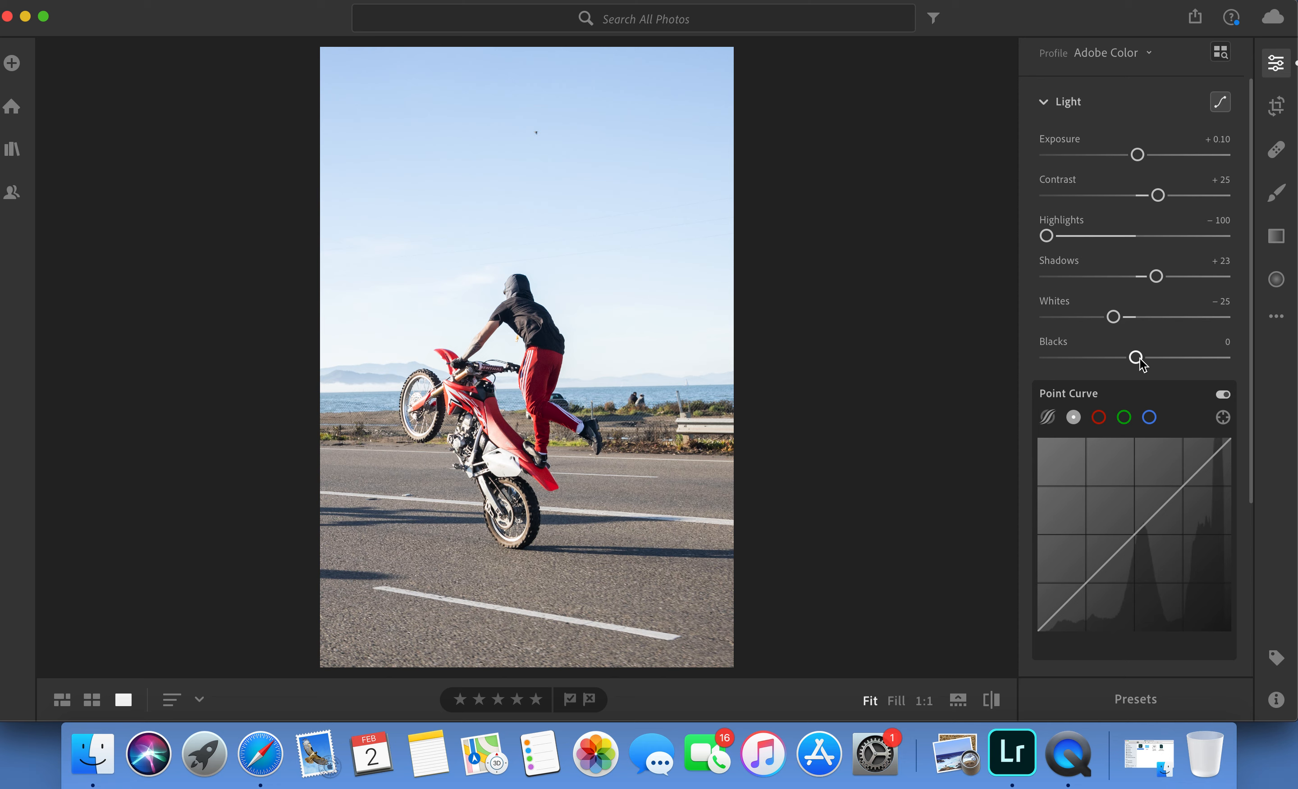
left_click_drag(1136, 362, 1133, 364)
Examine the rider, the motorcycle and their surroundings at 1:1 magnification, and return to the full photo.
left_click(528, 335)
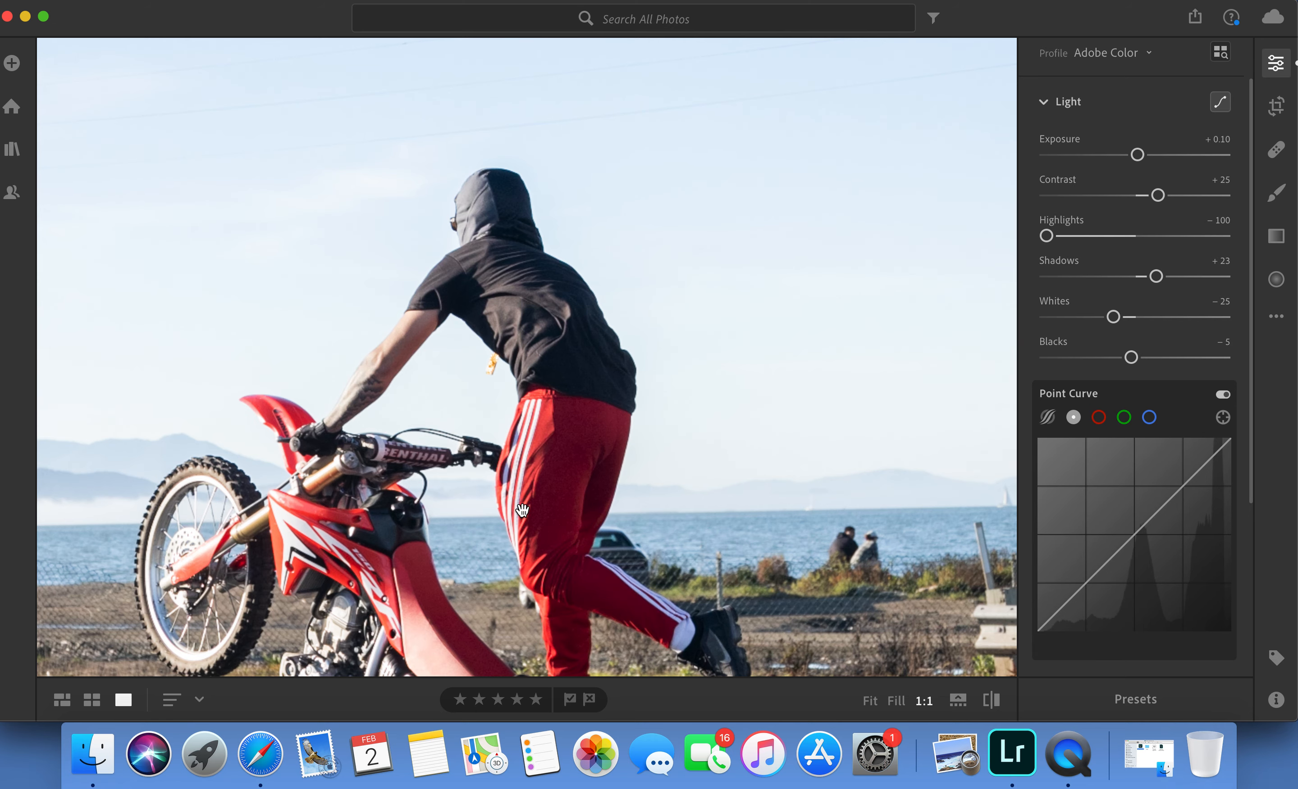
left_click(573, 360)
left_click(516, 433)
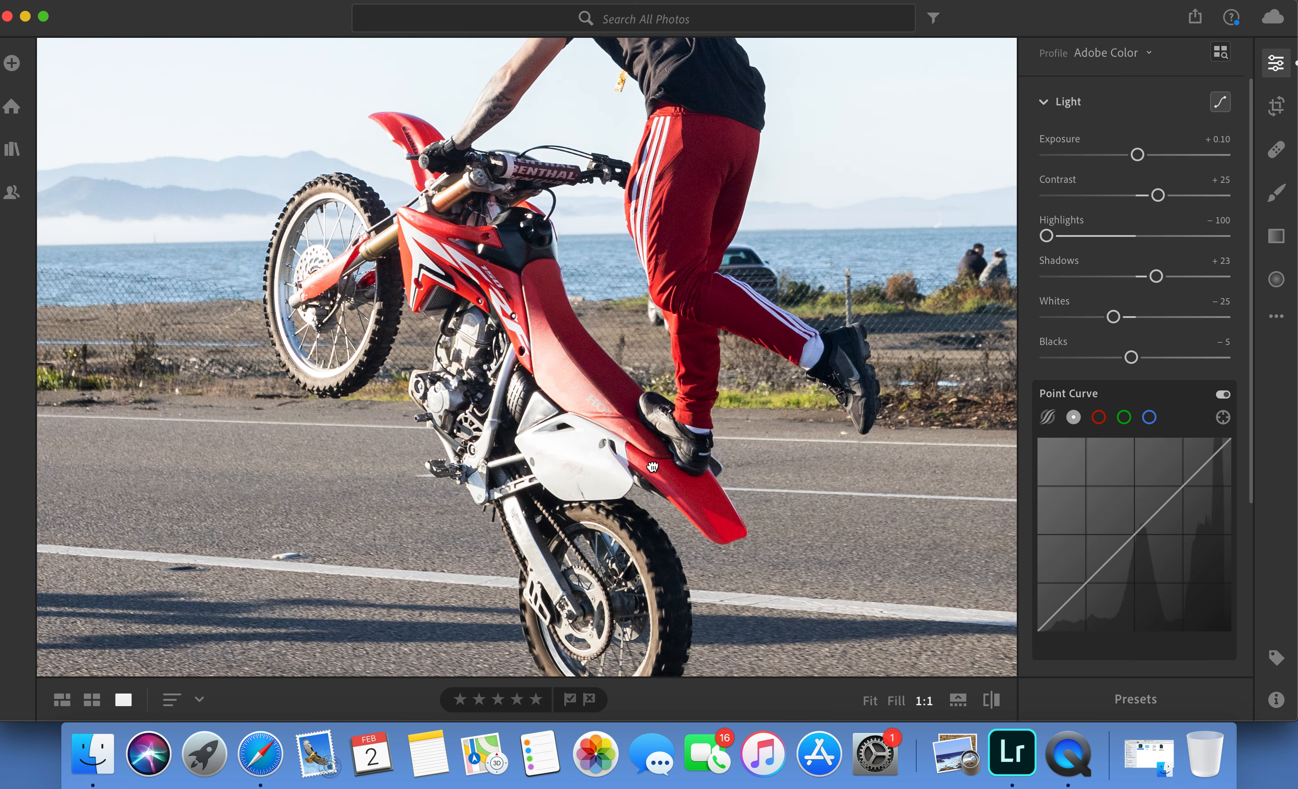
left_click(652, 467)
left_click(561, 417)
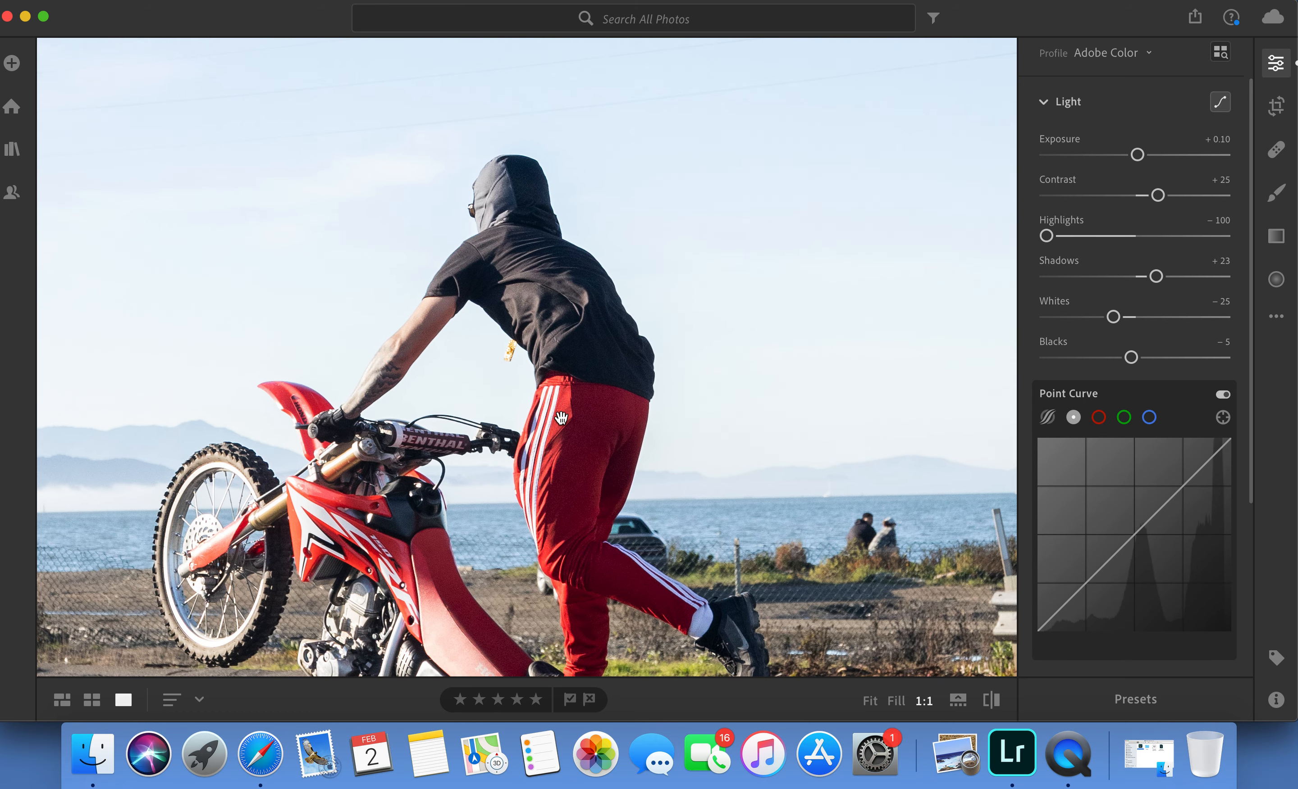
left_click(870, 701)
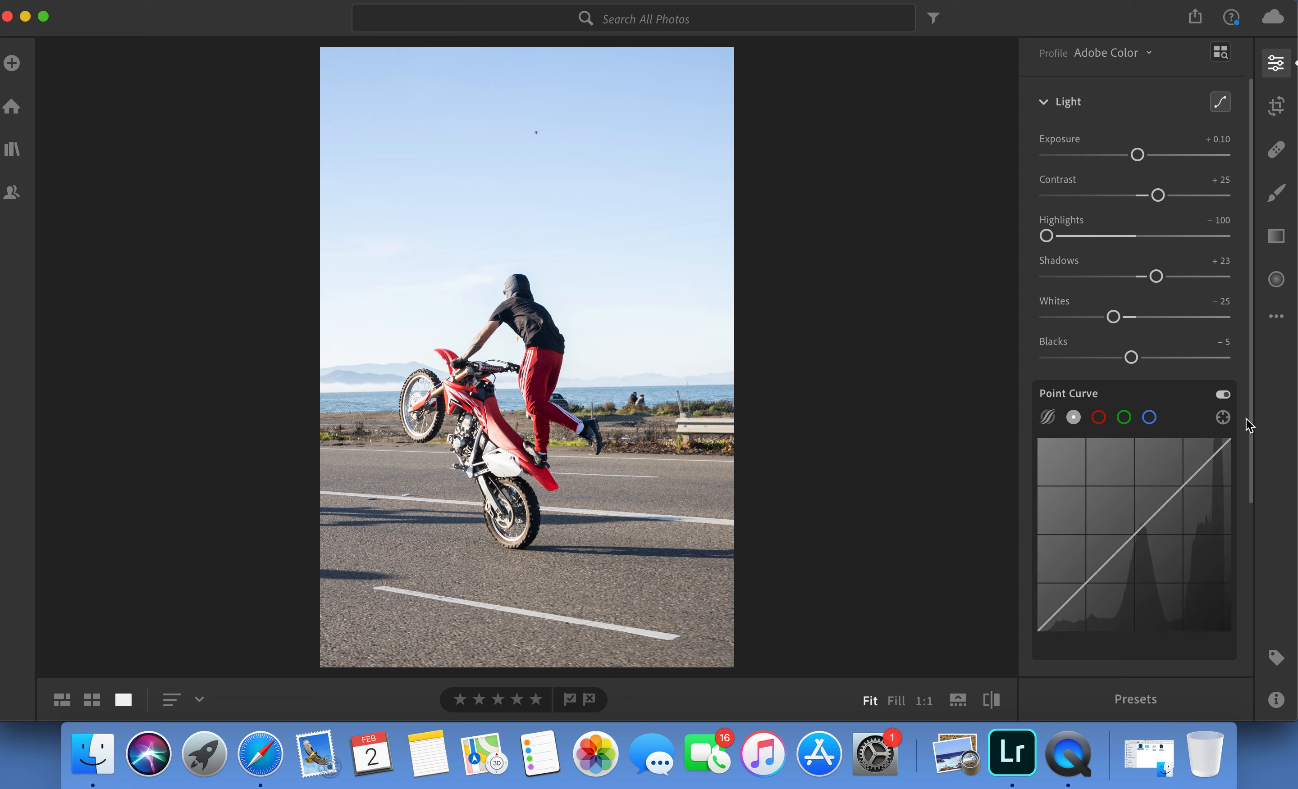
Start a brush adjustment on the road, reset its settings, and set Texture +6, Clarity +6 and Dehaze +11.
left_click(1095, 103)
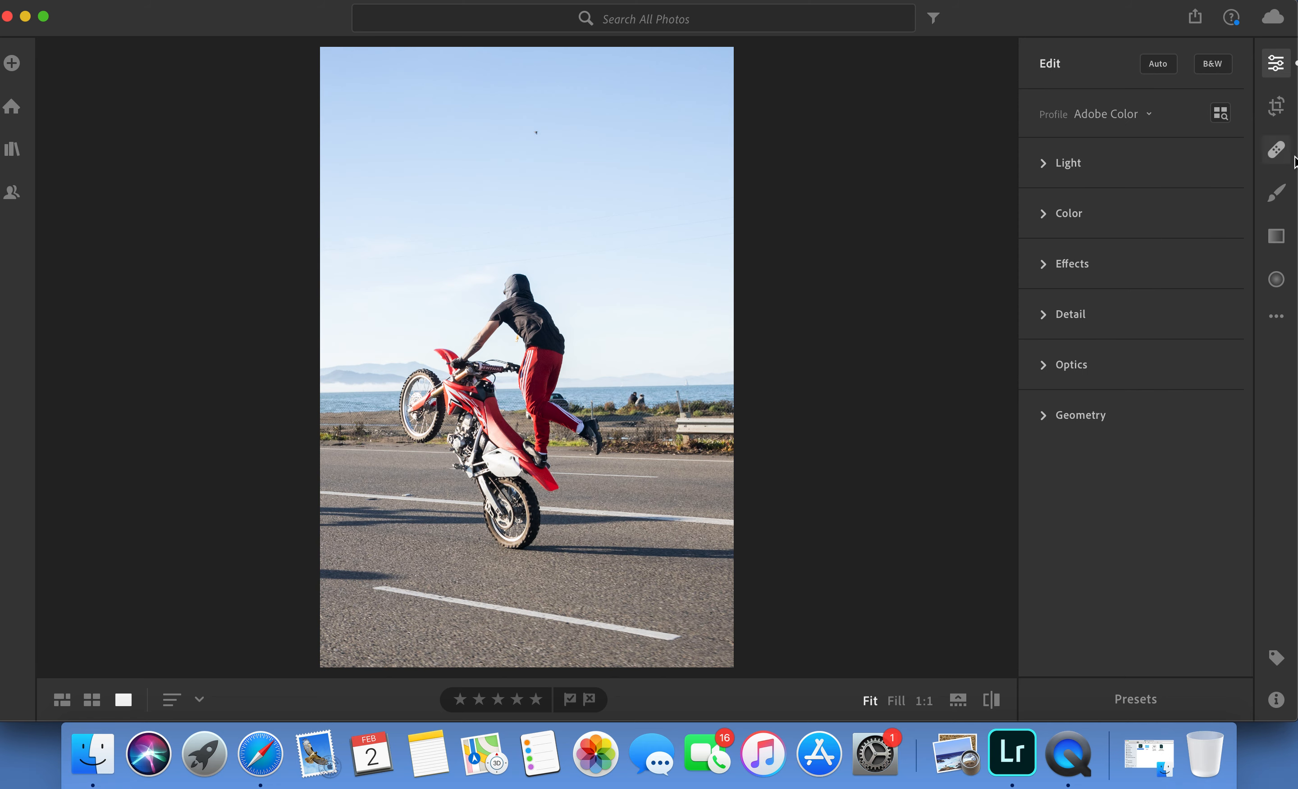
left_click(1276, 196)
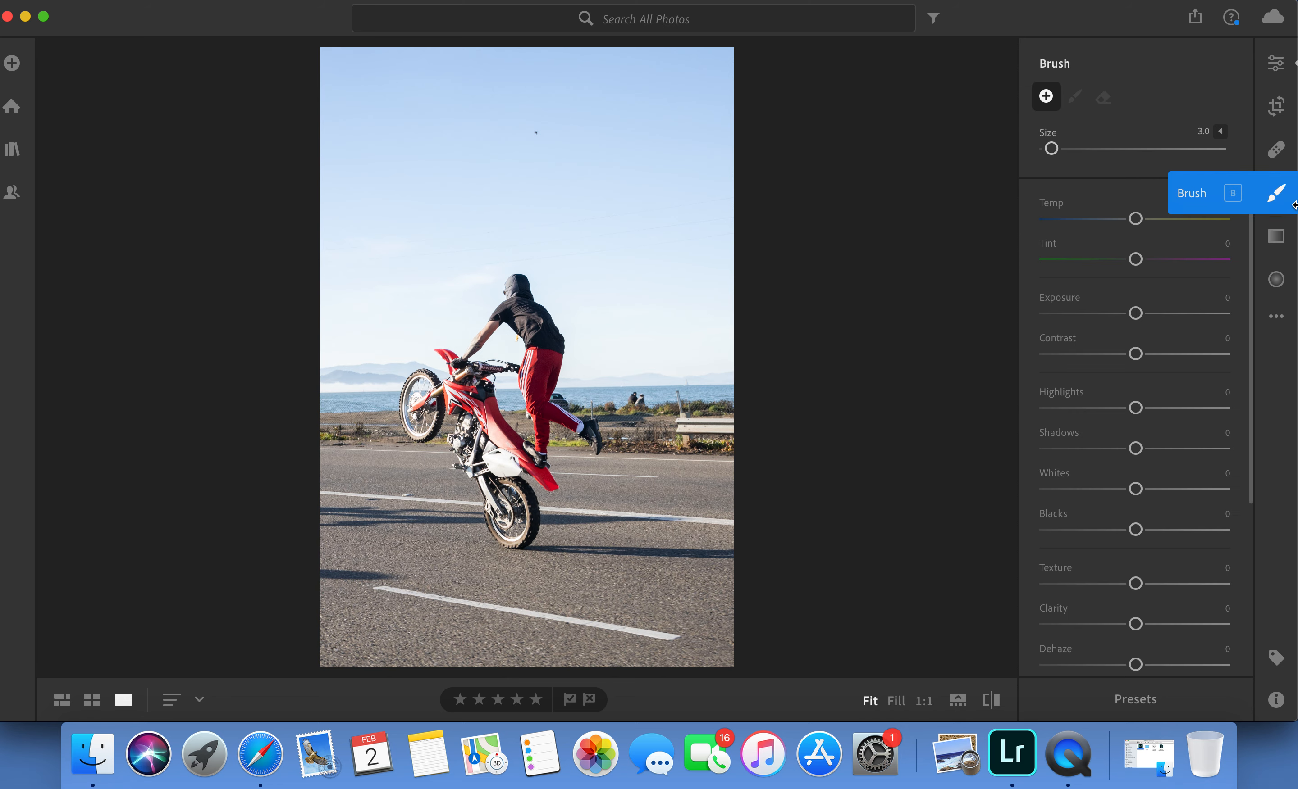
left_click(654, 605)
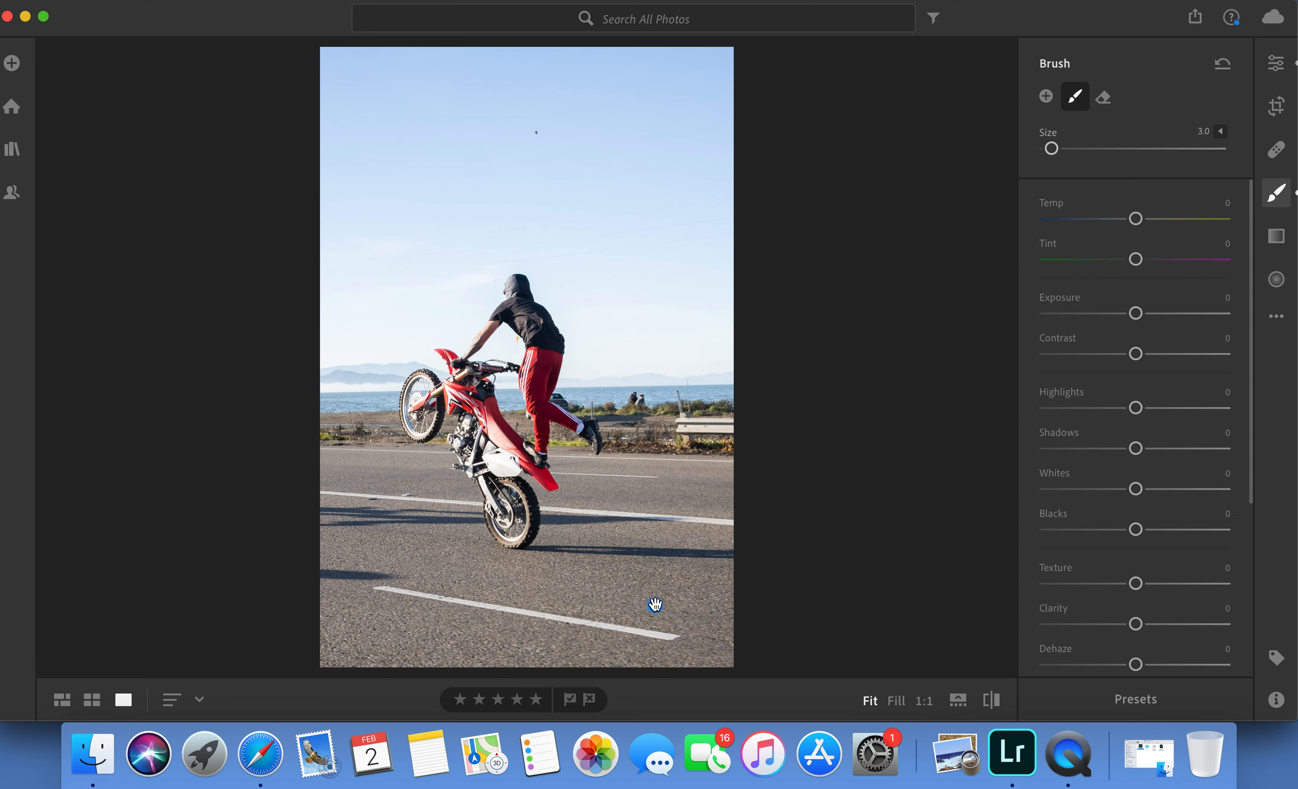
right_click(1182, 538)
left_click(1183, 539)
left_click_drag(1135, 665, 1142, 585)
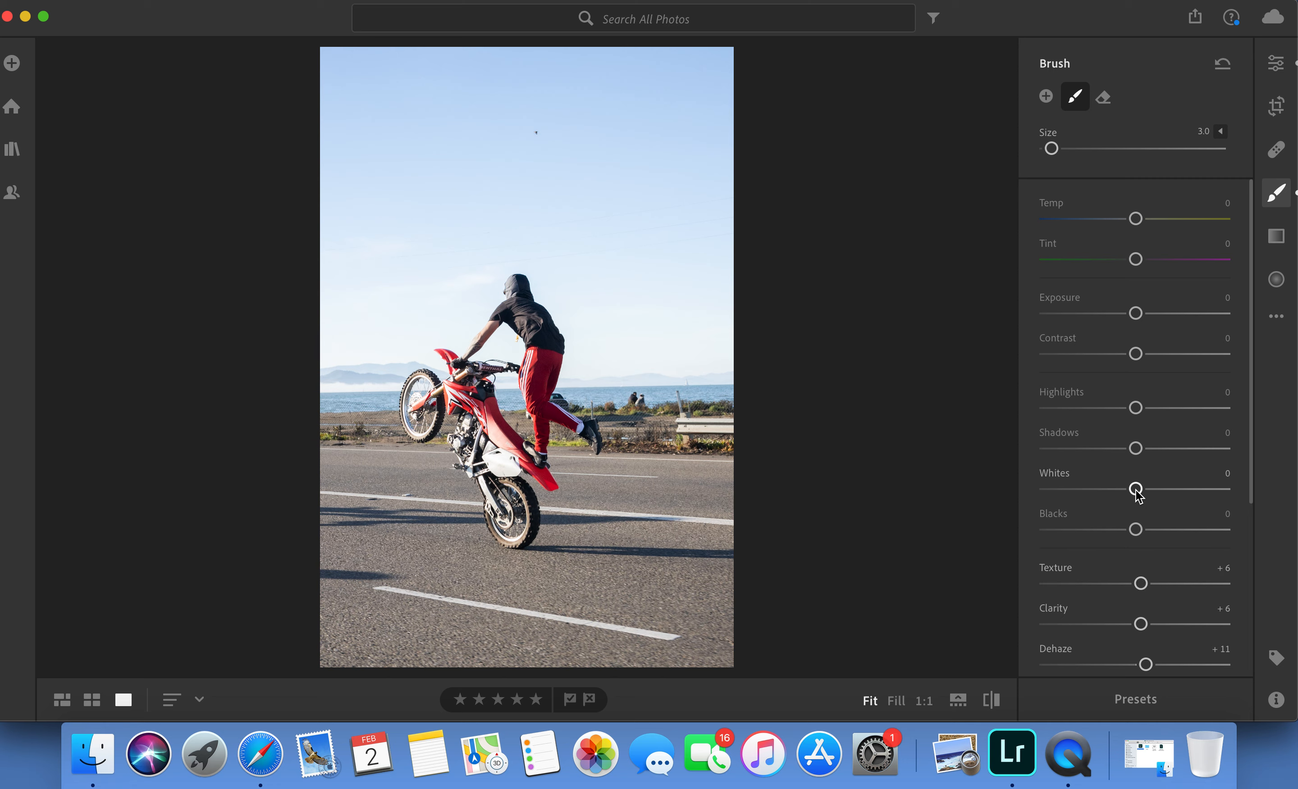
Paint the brush adjustment over the whole road surface around the motorcycle, varying the brush size between 9.0, 4.0 and 3.0.
scroll(647, 591, "up", 6)
mouse_move(568, 600)
left_mouse_down()
mouse_move(690, 594)
mouse_move(716, 638)
mouse_move(641, 663)
mouse_move(654, 569)
left_mouse_up()
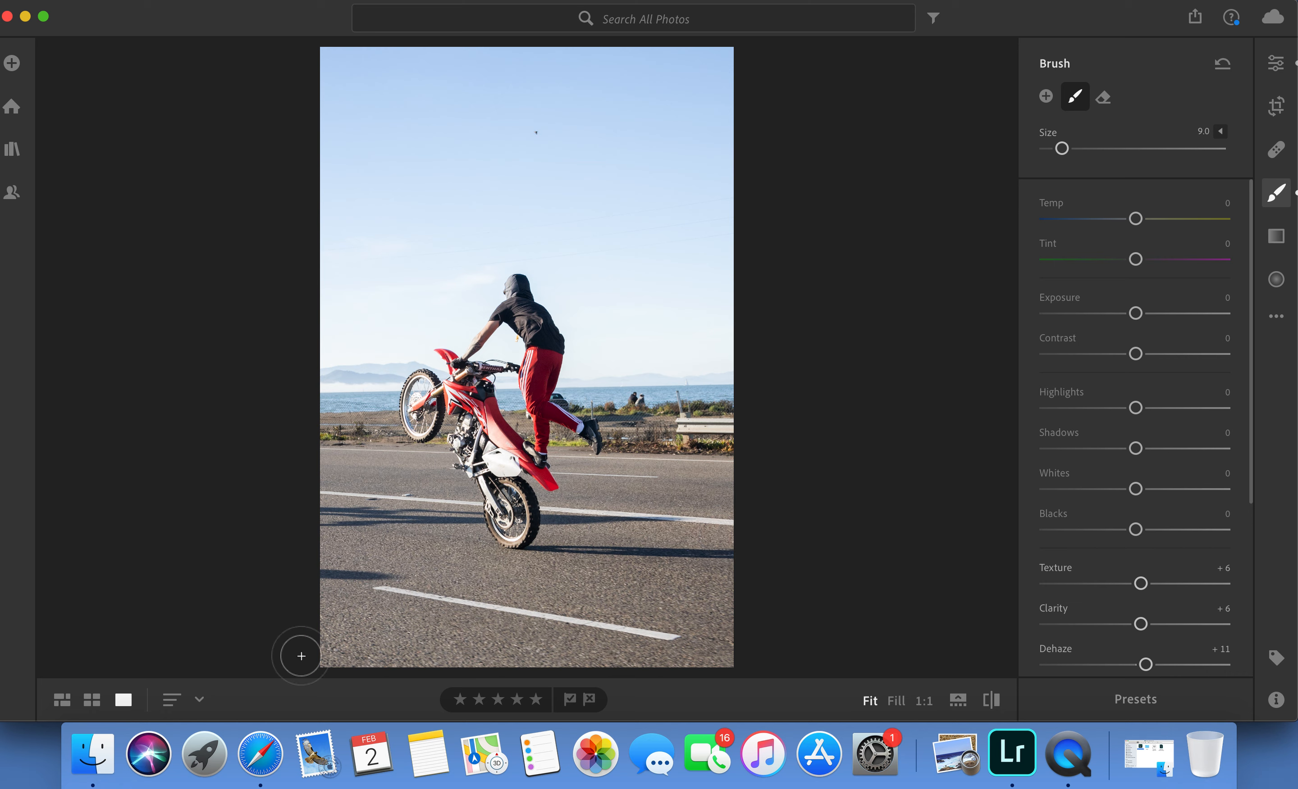
key("bracketleft")
key("bracketleft")
key("bracketleft")
key("bracketleft")
key("bracketleft")
key("bracketleft")
key("bracketleft")
key("bracketright")
key("bracketright")
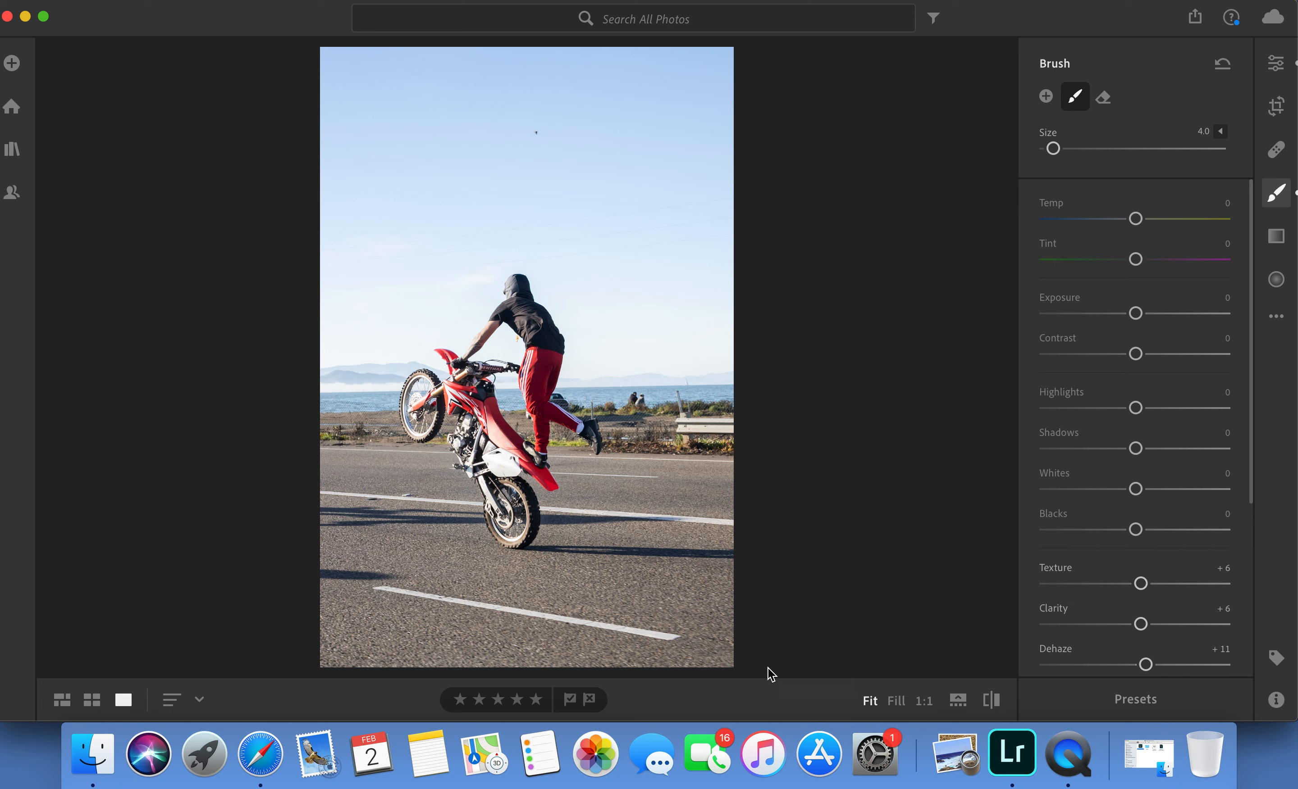
left_click(656, 607)
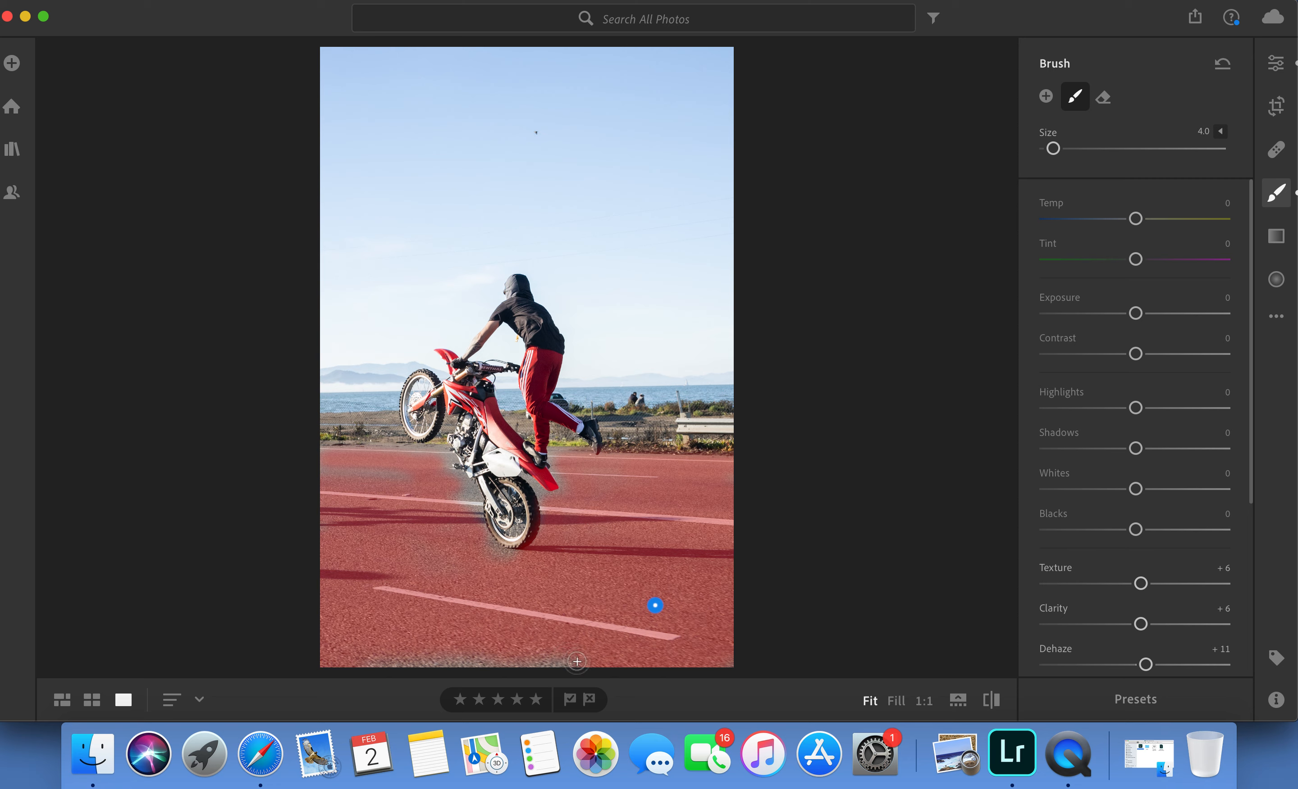
left_click_drag(577, 662, 366, 661)
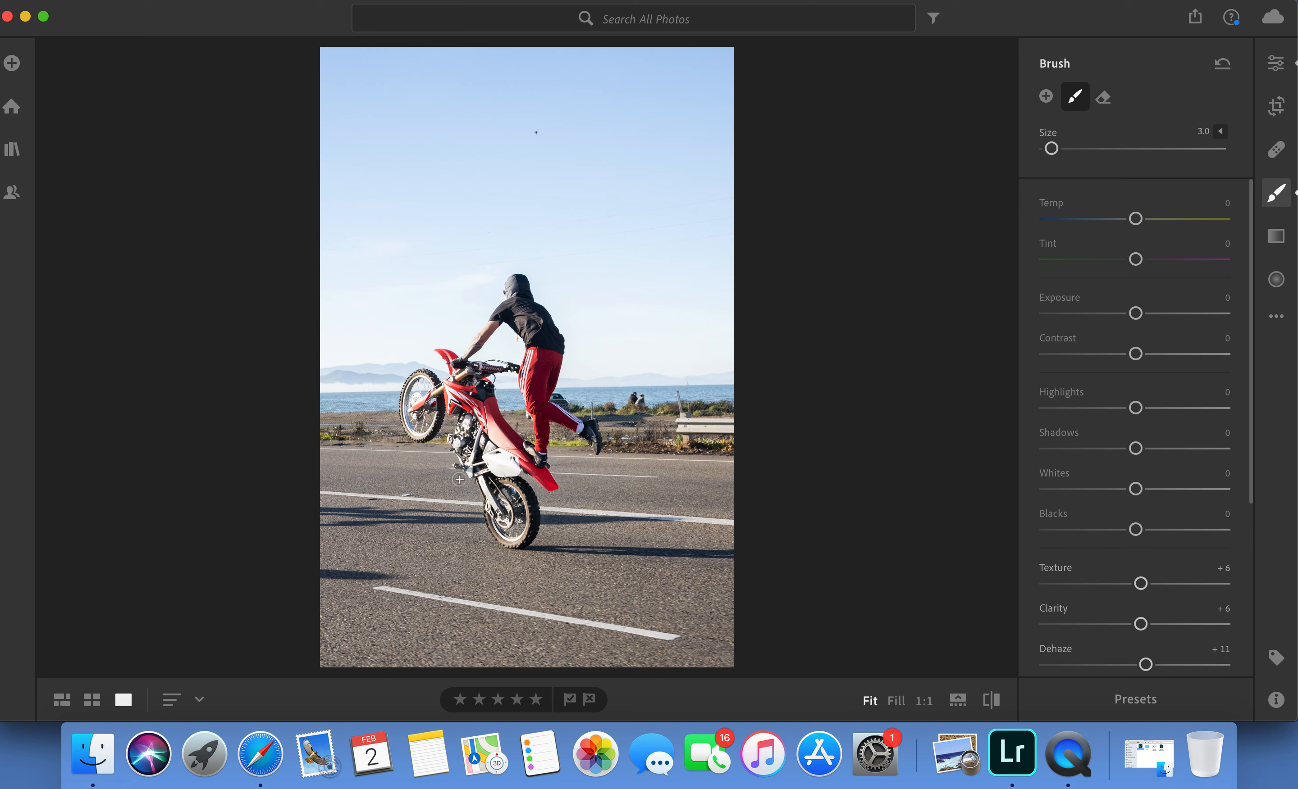
left_click(655, 605)
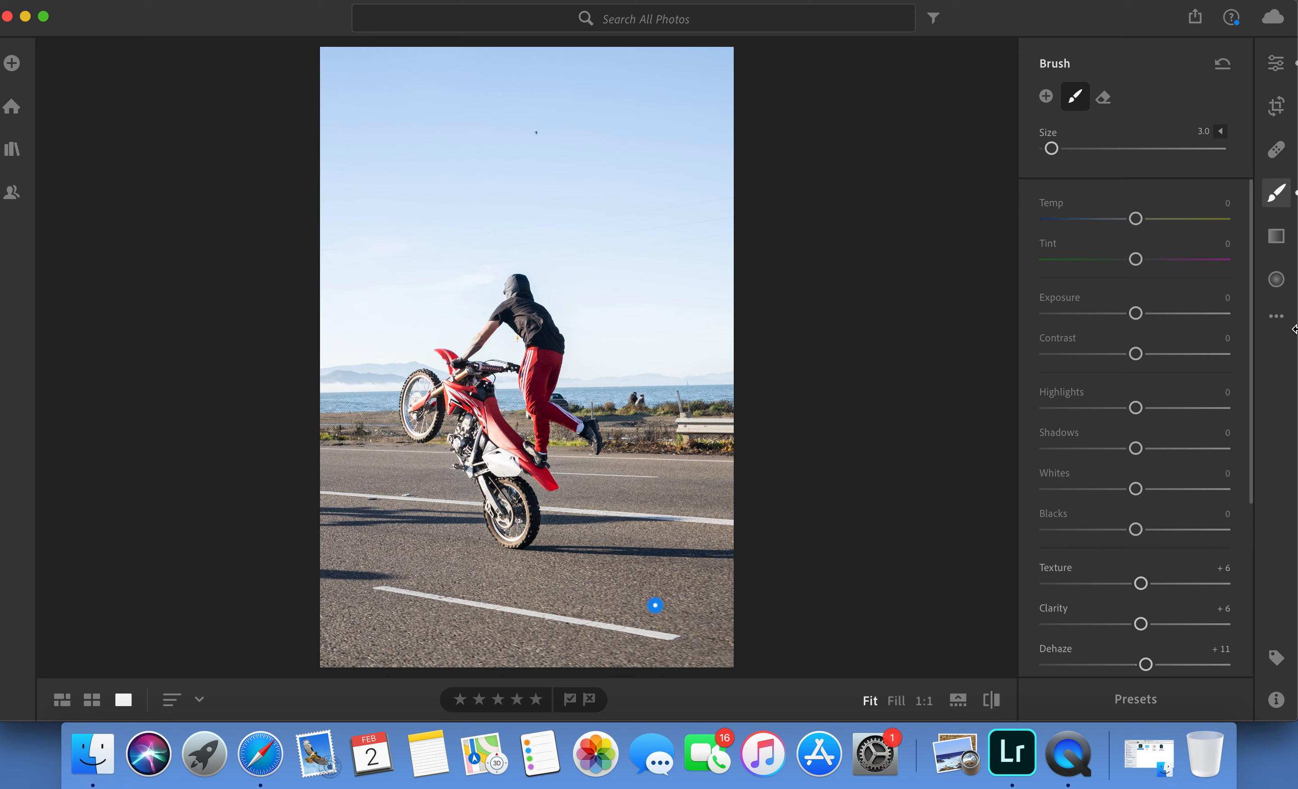
Start a new brush adjustment on the motorcycle's engine area and reset its settings.
left_click(1045, 97)
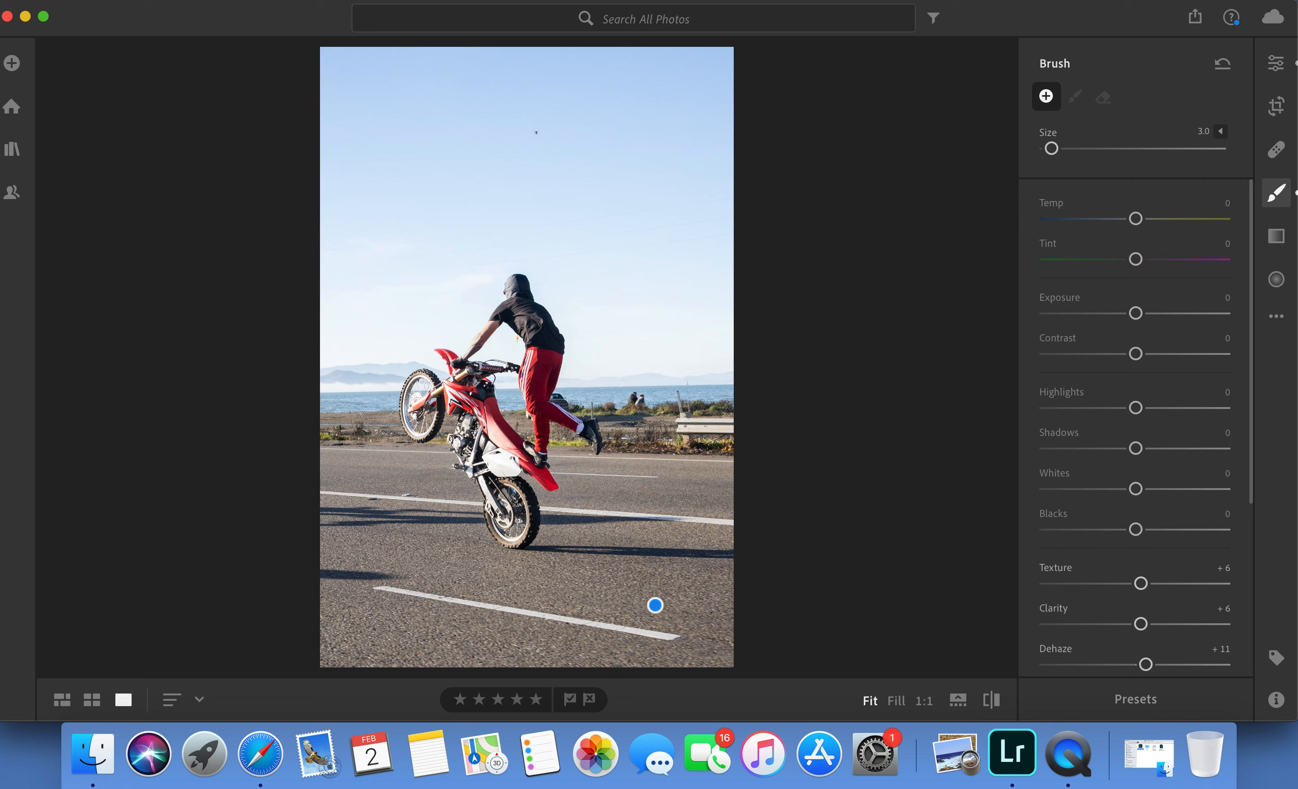
left_click(474, 424)
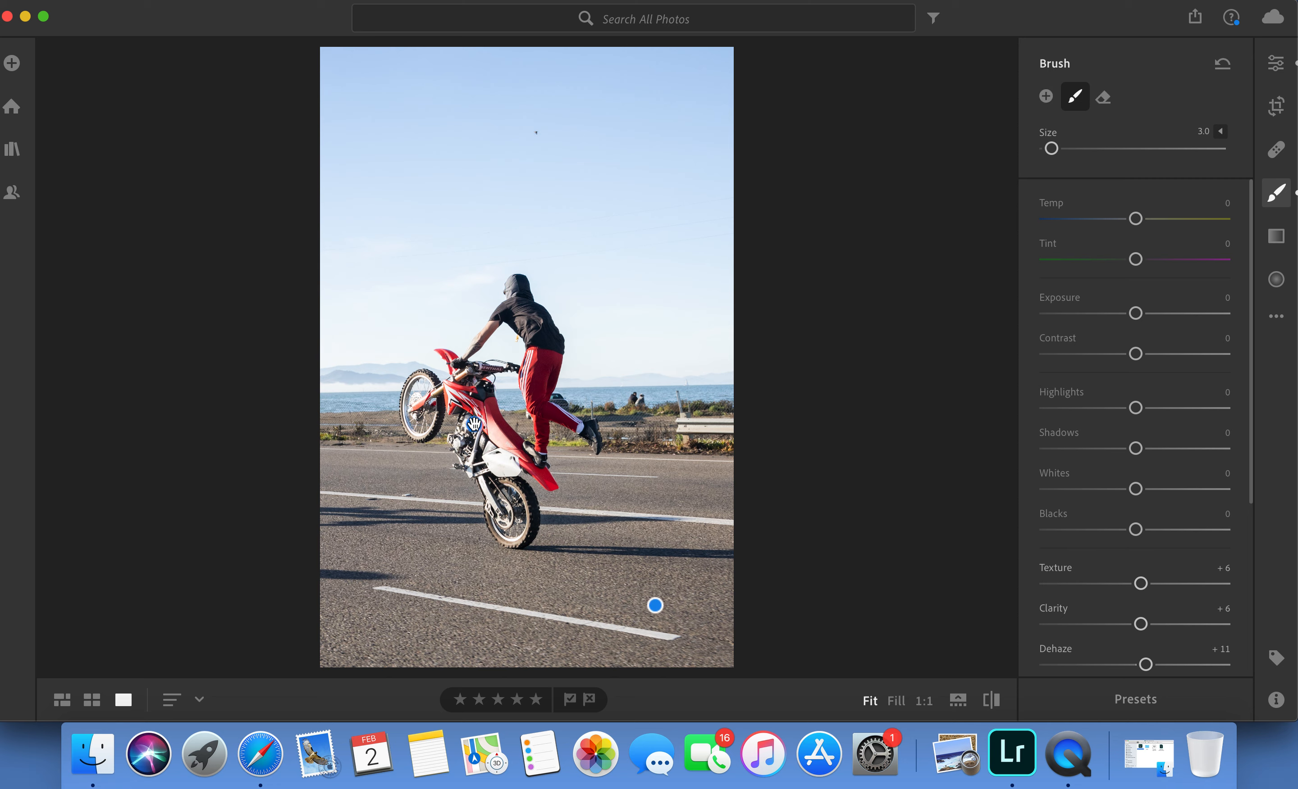
right_click(1148, 467)
left_click(1164, 475)
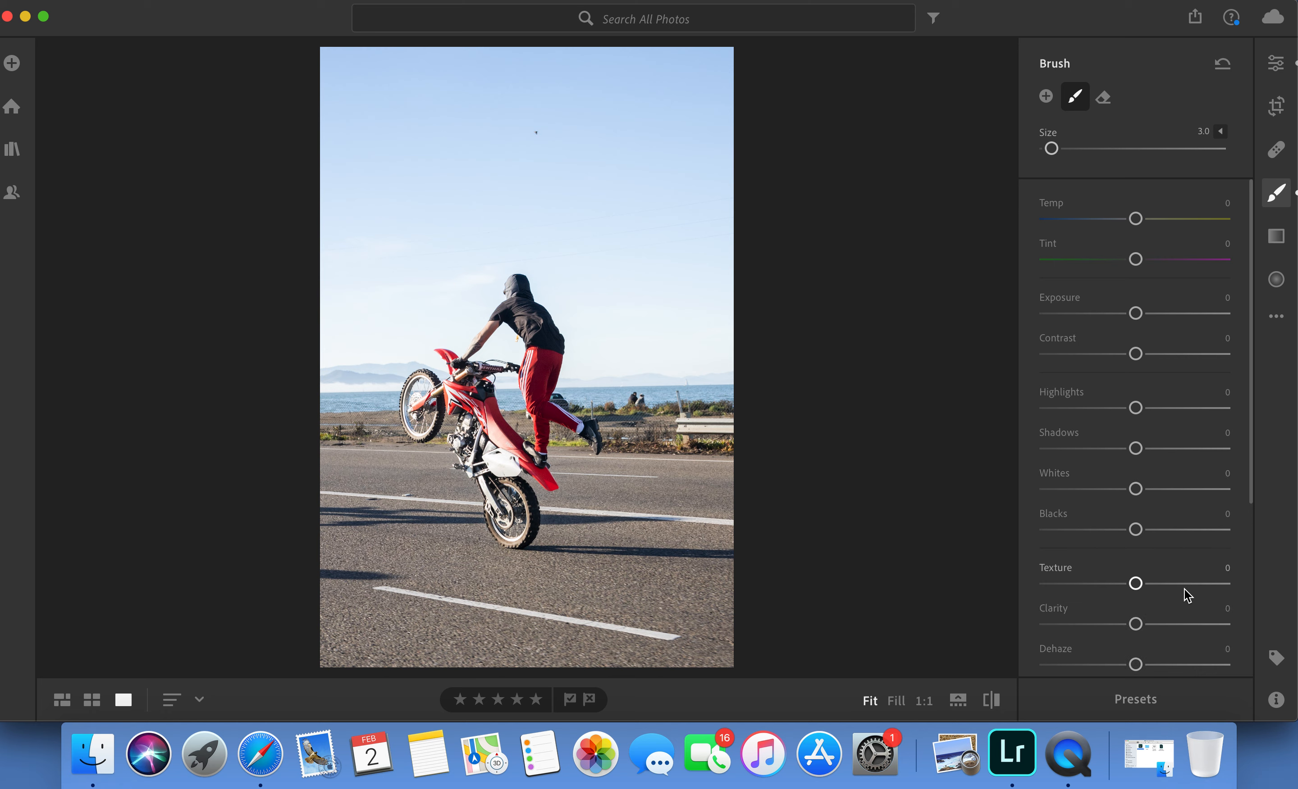
Set the motorcycle brush to Texture +18, Clarity +18 and Sharpness +31, and paint it over the motorcycle.
left_click_drag(1138, 586, 1155, 586)
left_click_drag(1135, 624, 1151, 626)
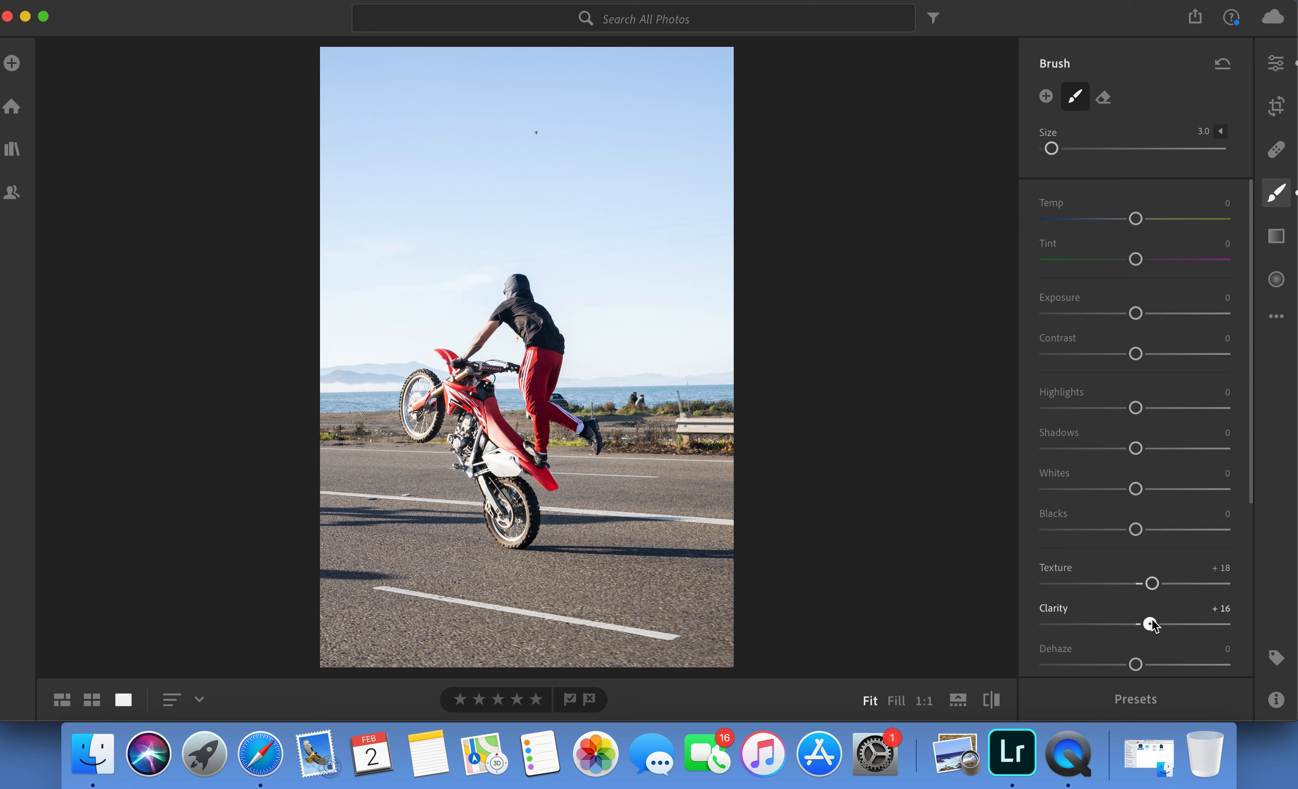
scroll(1152, 625, "down", 3)
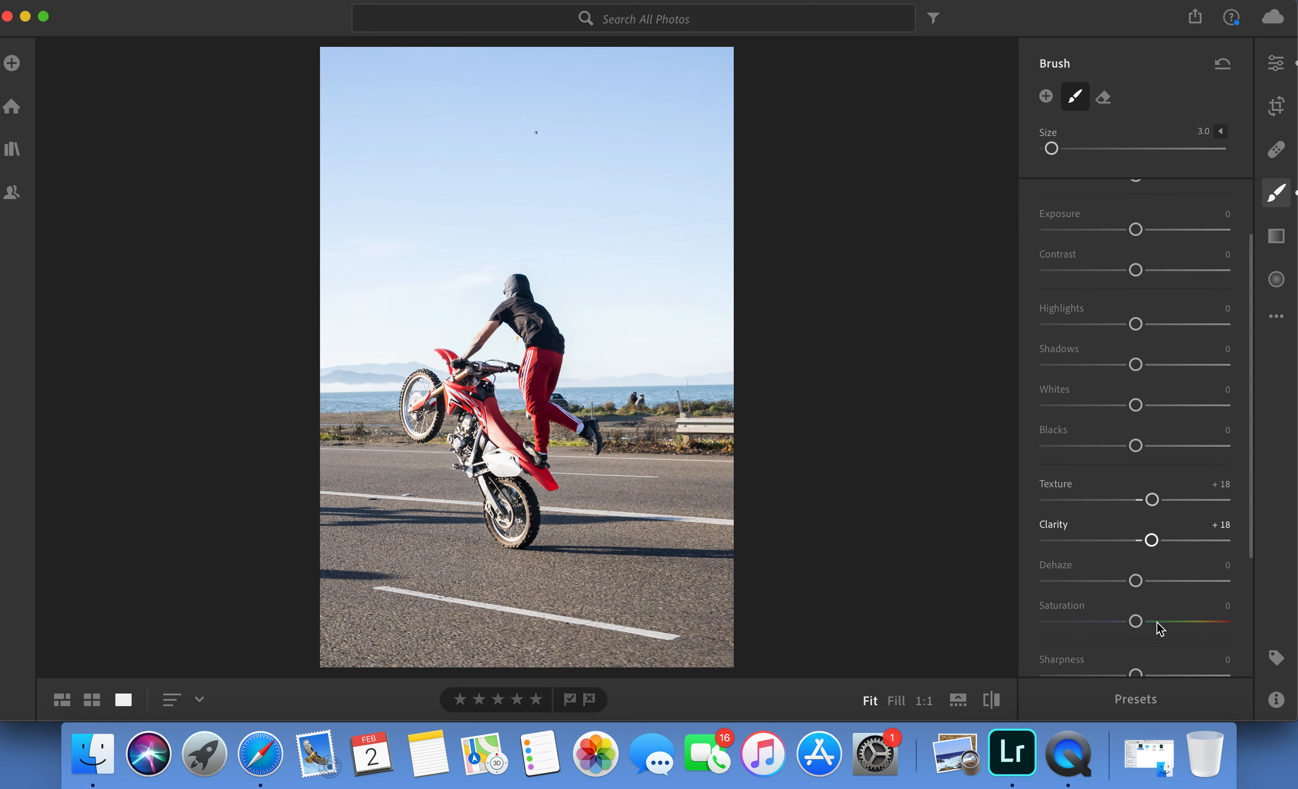
scroll(1145, 657, "down", 4)
left_click_drag(1135, 565, 1162, 565)
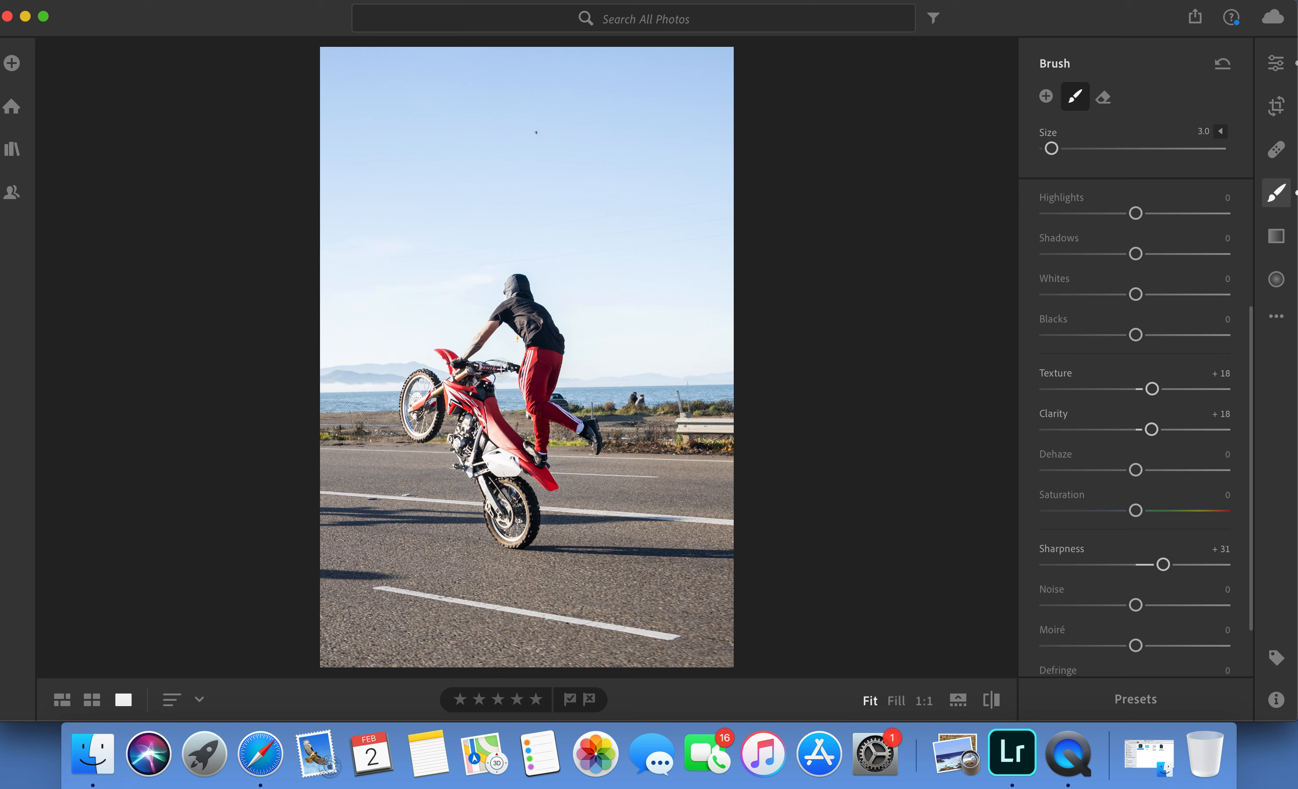
left_click_drag(442, 356, 497, 368)
mouse_move(473, 424)
Start a new brush adjustment on the roadside guardrail, reset its settings, and set Sharpness −75.
left_click(1046, 97)
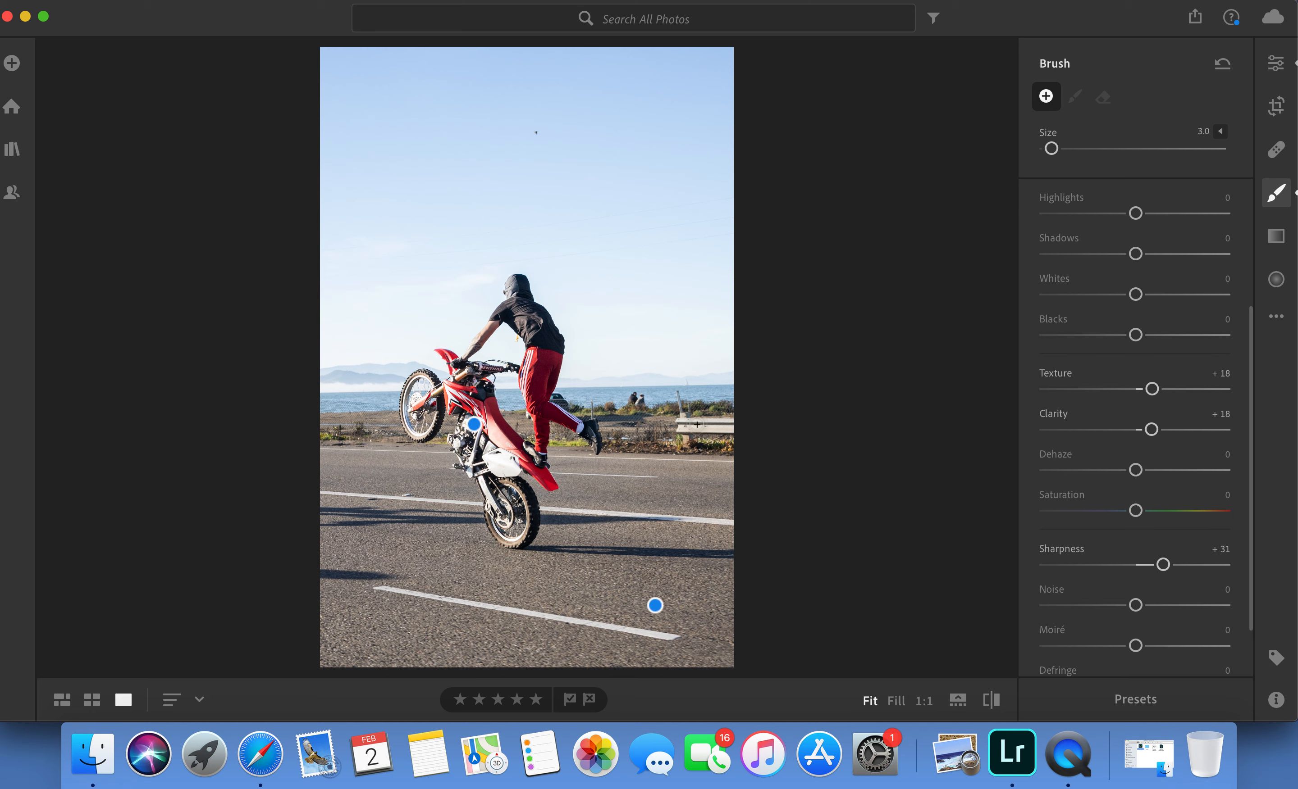
left_click(697, 424)
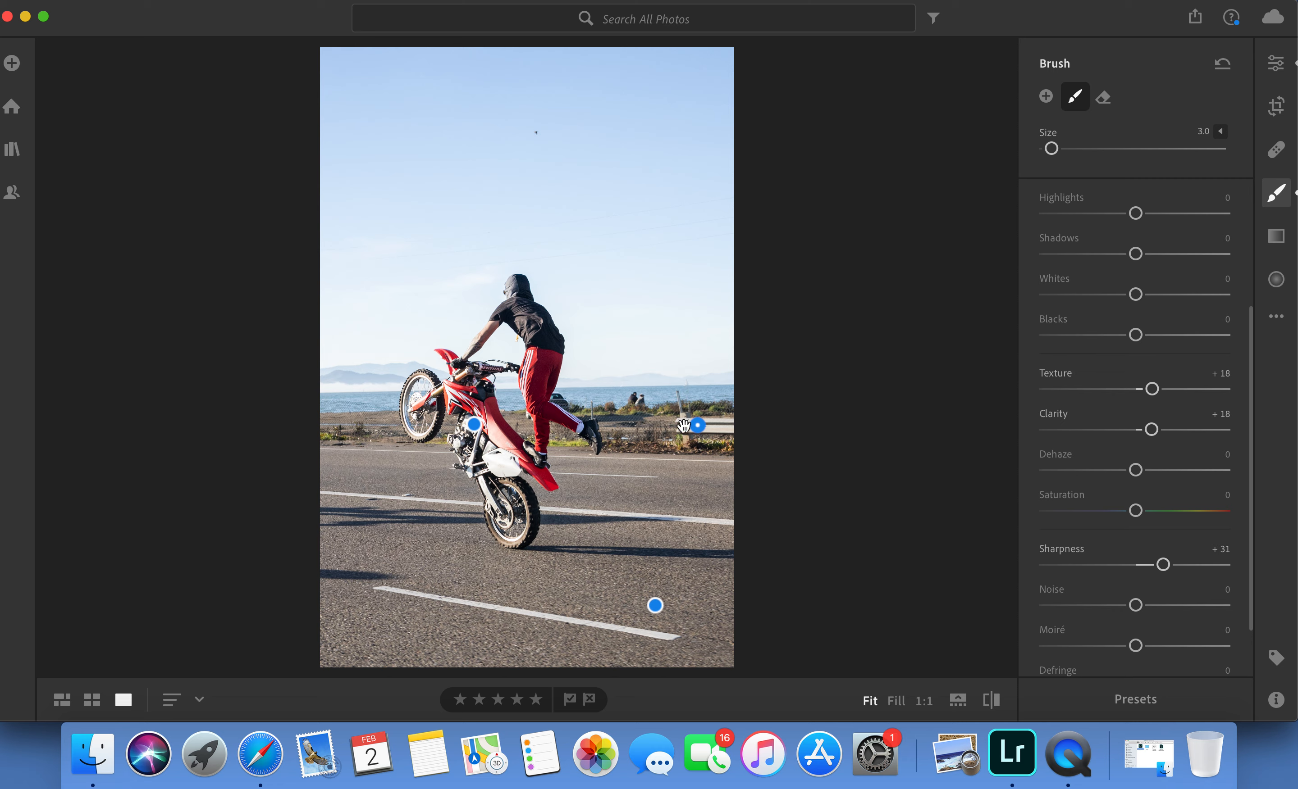
right_click(1088, 436)
left_click(1102, 439)
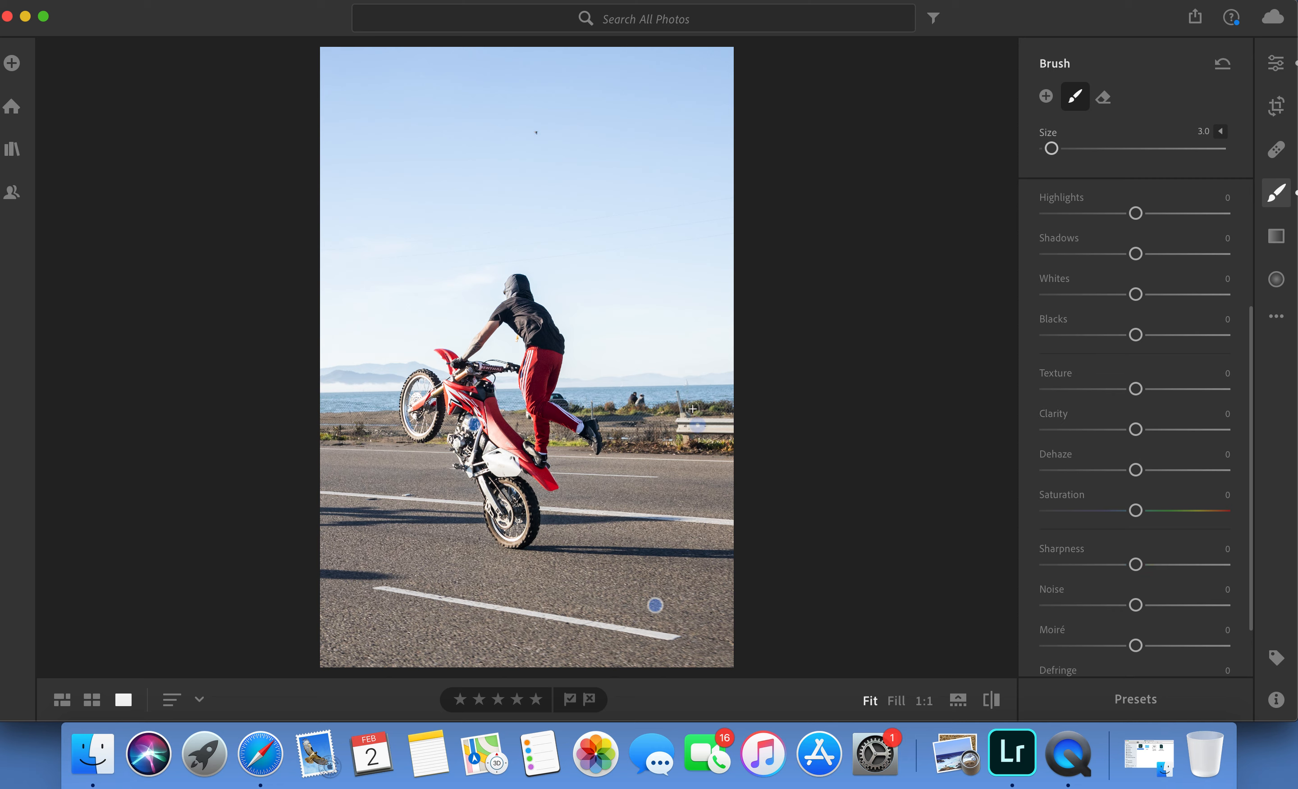
scroll(1099, 530, "down", 3)
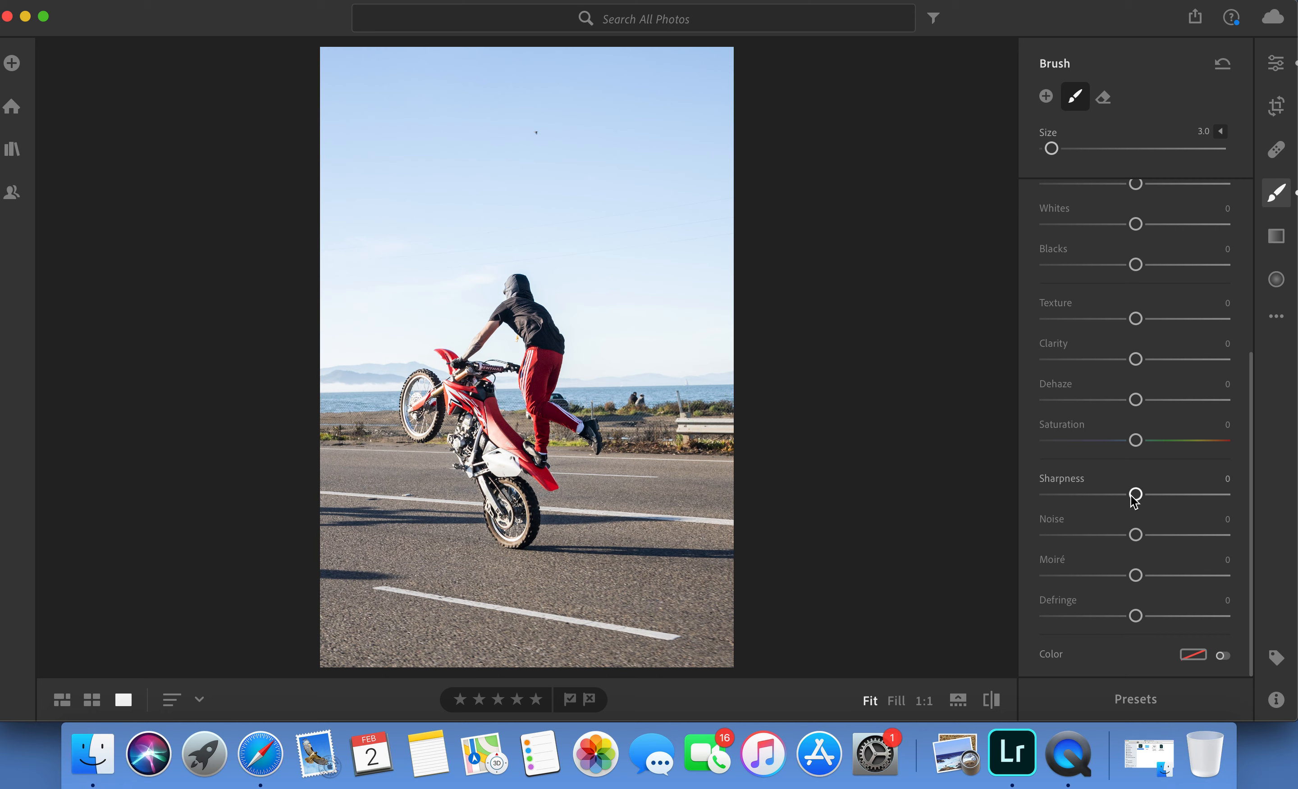
left_click_drag(1126, 495, 1068, 498)
Paint the roadside brush over the shoulder and sea behind the motorcycle at sizes 3.0 and 1.0, and set its Clarity to +41.
left_click_drag(378, 415, 379, 415)
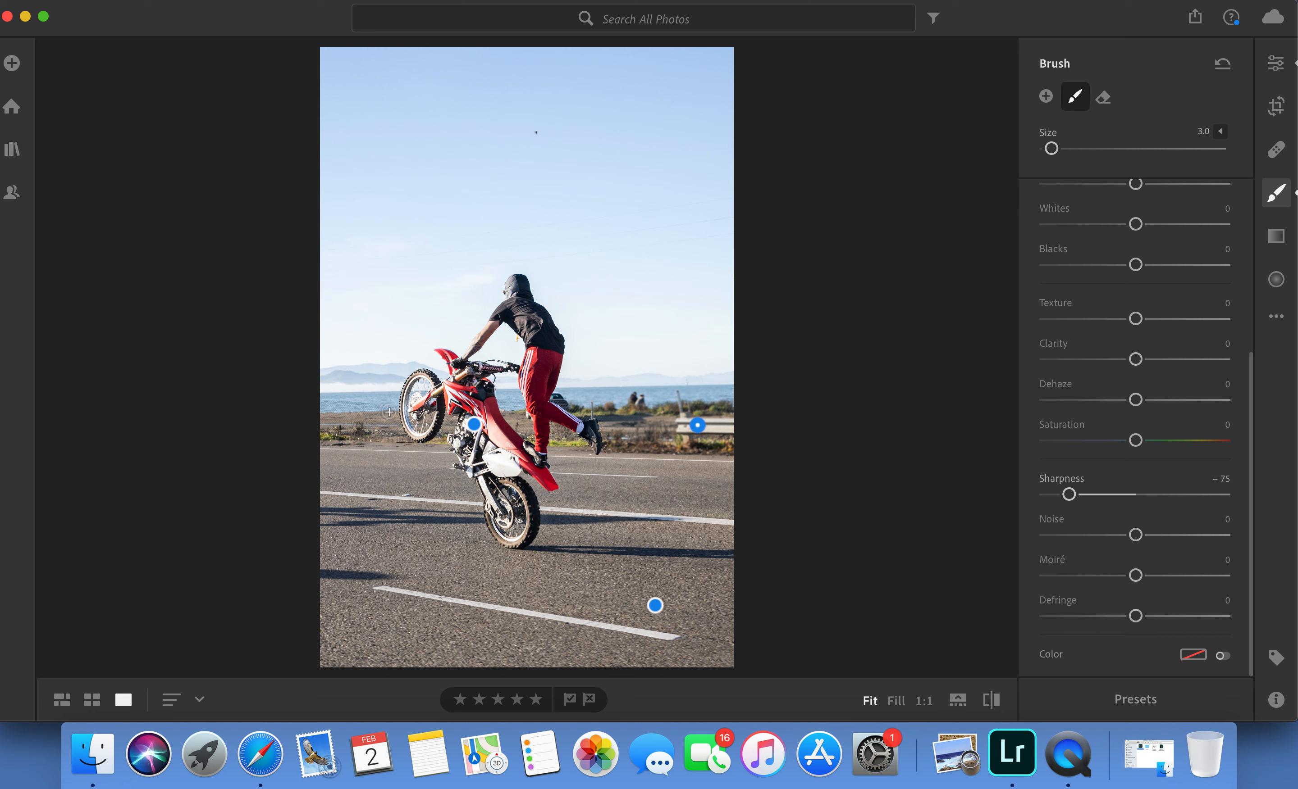
mouse_move(388, 407)
left_mouse_down()
mouse_move(320, 409)
mouse_move(389, 407)
mouse_move(391, 421)
mouse_move(391, 408)
mouse_move(403, 439)
mouse_move(322, 437)
mouse_move(369, 432)
mouse_move(357, 425)
mouse_move(372, 413)
mouse_move(334, 422)
mouse_move(365, 427)
mouse_move(354, 441)
mouse_move(298, 437)
mouse_move(360, 408)
mouse_move(313, 406)
mouse_move(378, 430)
mouse_move(391, 402)
mouse_move(402, 435)
mouse_move(351, 433)
left_mouse_up()
key("bracketleft")
key("bracketleft")
left_click_drag(513, 406, 515, 395)
left_click_drag(639, 448, 637, 446)
mouse_move(573, 450)
left_mouse_down()
mouse_move(688, 408)
mouse_move(662, 413)
left_mouse_up()
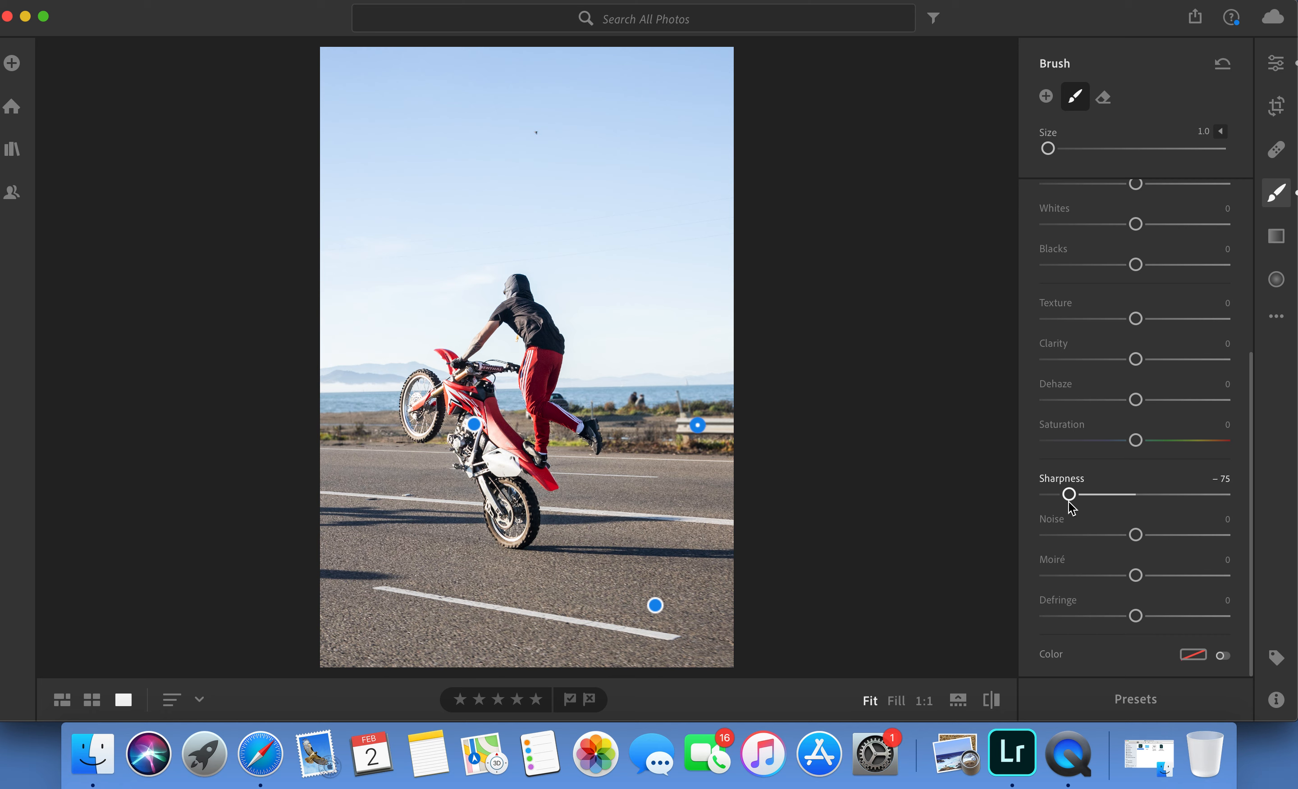
left_click(1171, 360)
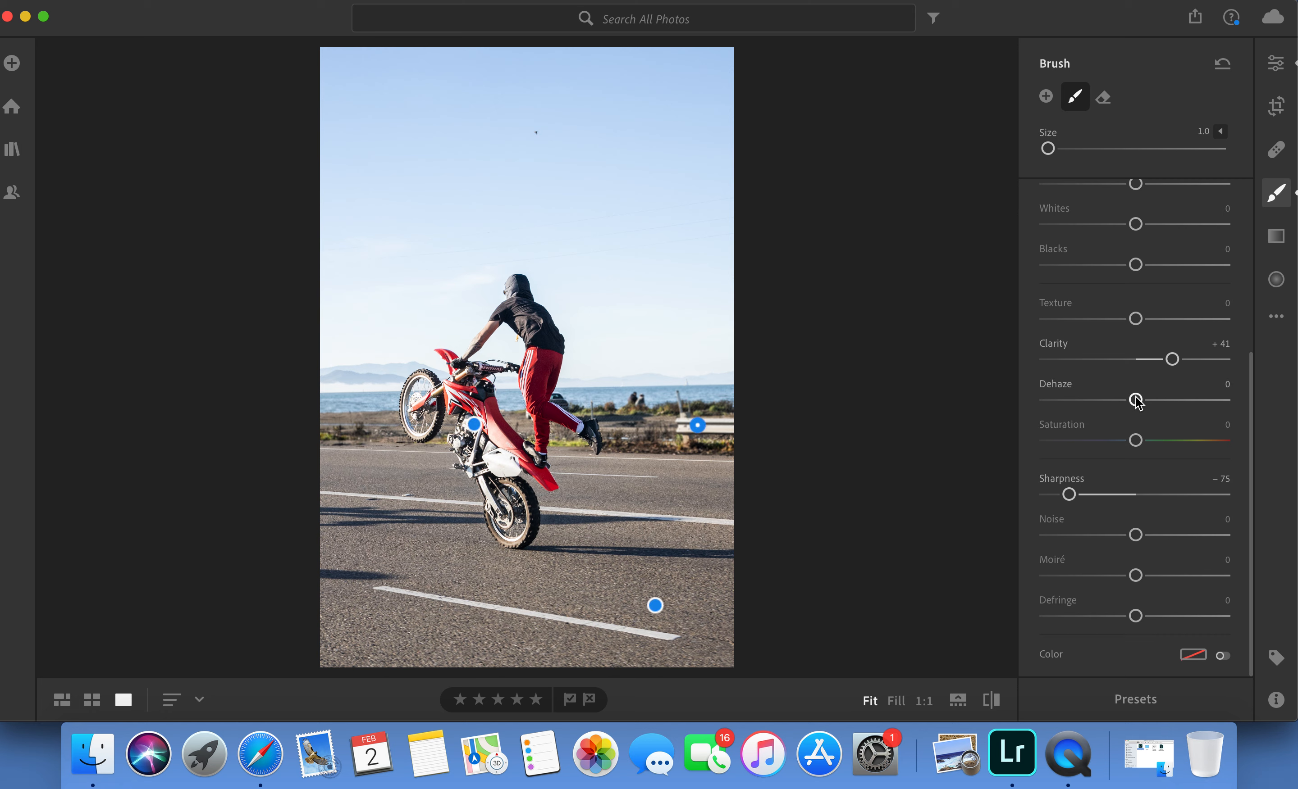
Start a new brush adjustment just above the horizon, reset its settings, and set Exposure −0.40.
left_click(1045, 96)
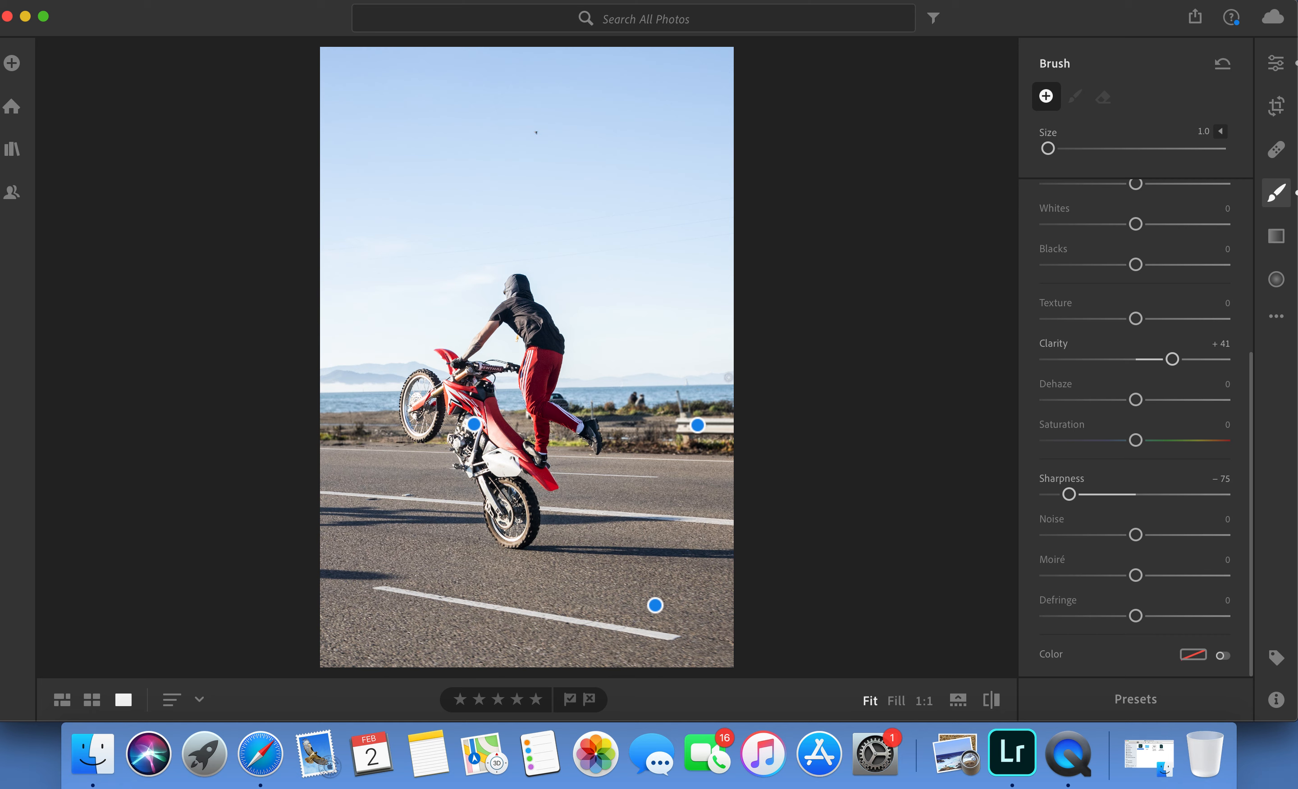
left_click(726, 358)
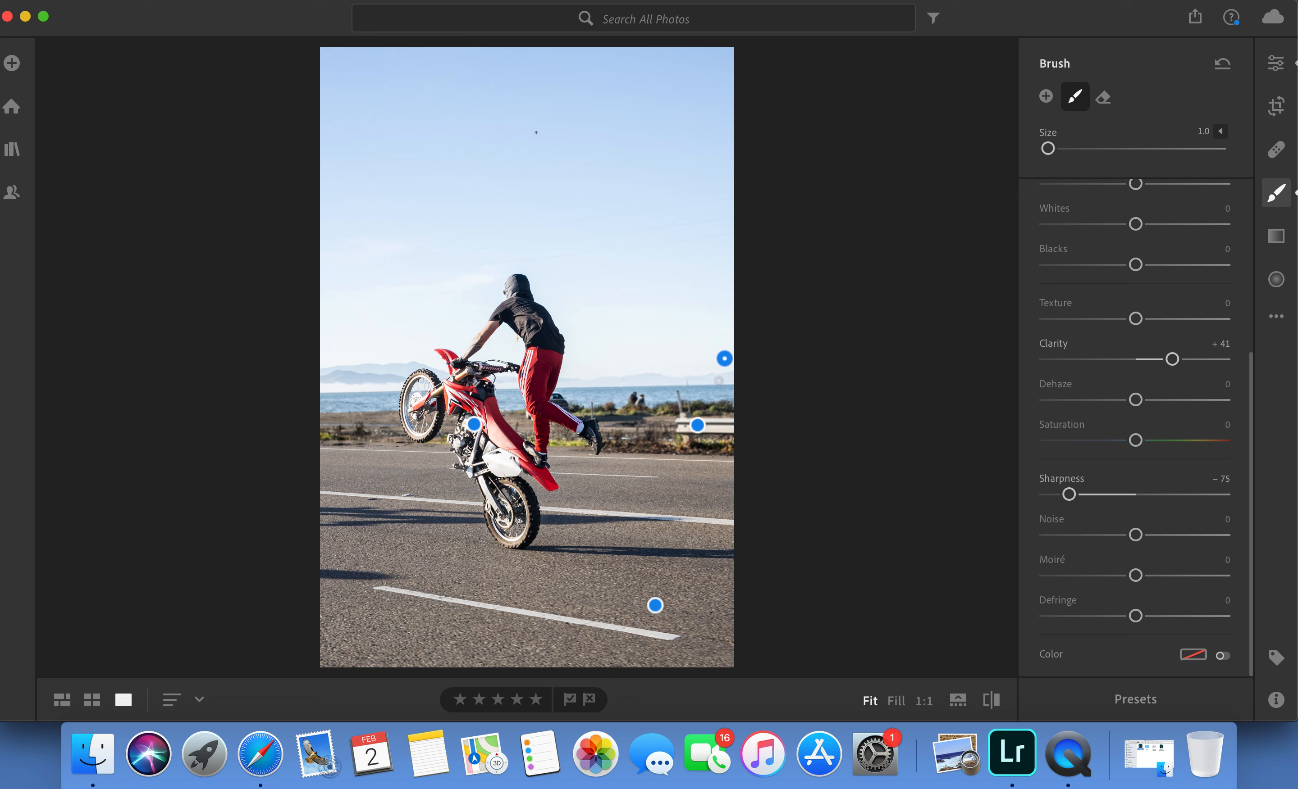
right_click(1105, 384)
left_click(1130, 383)
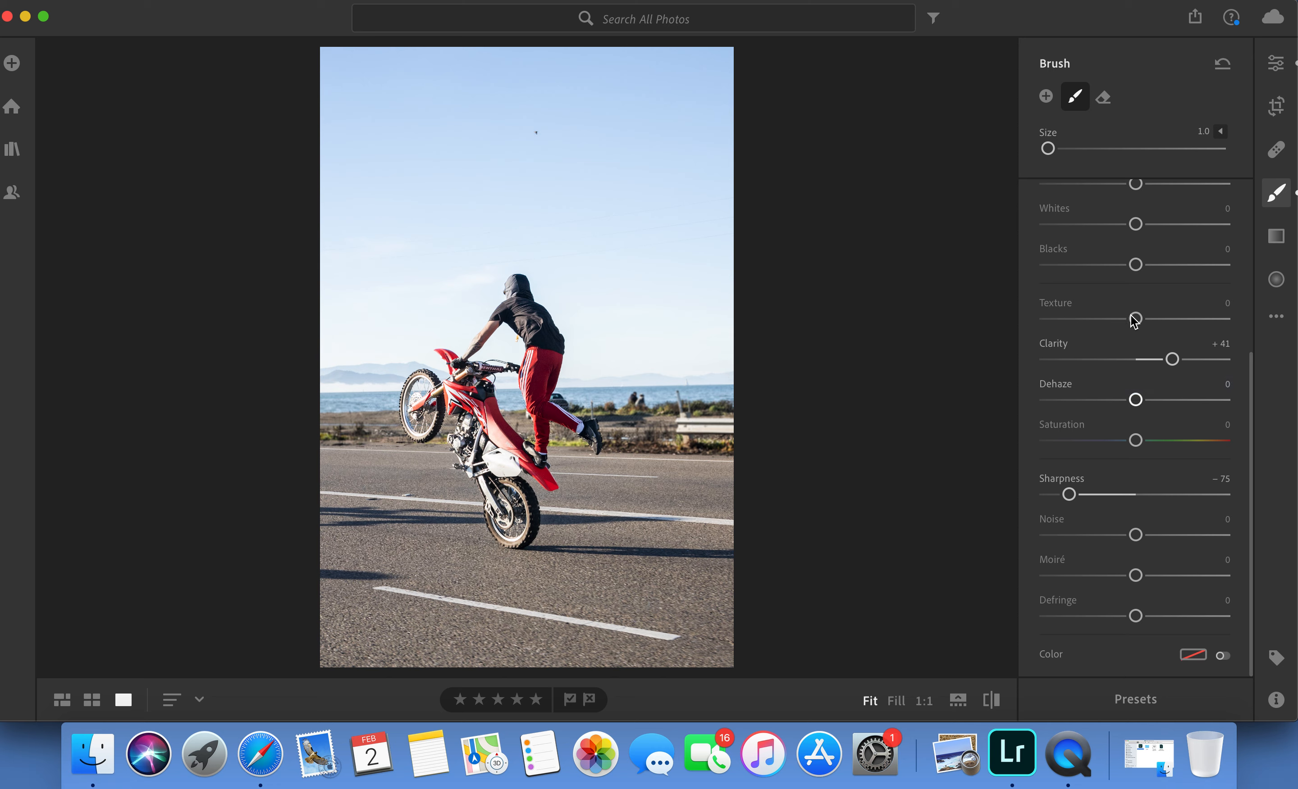
scroll(1133, 319, "up", 5)
scroll(1133, 318, "up", 2)
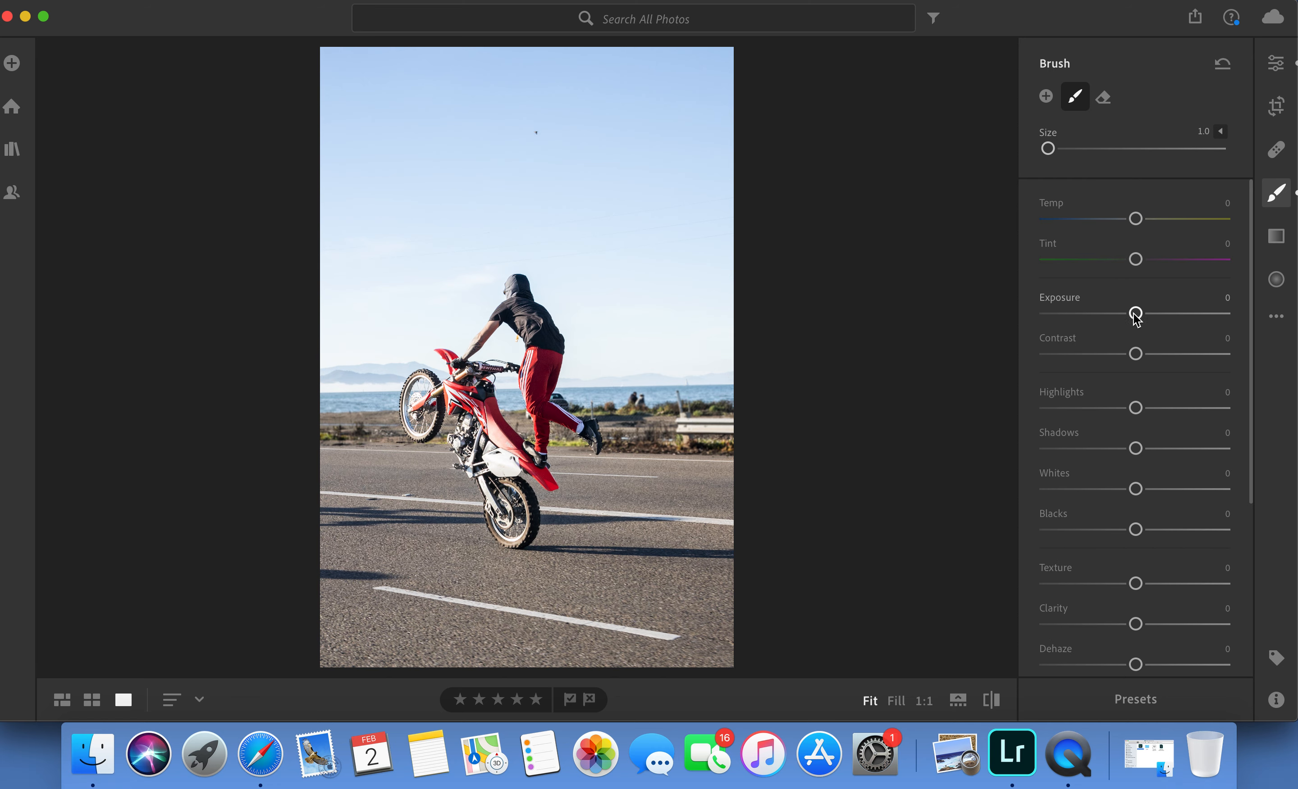
left_click_drag(1133, 315, 1131, 316)
left_click_drag(1125, 317, 1124, 317)
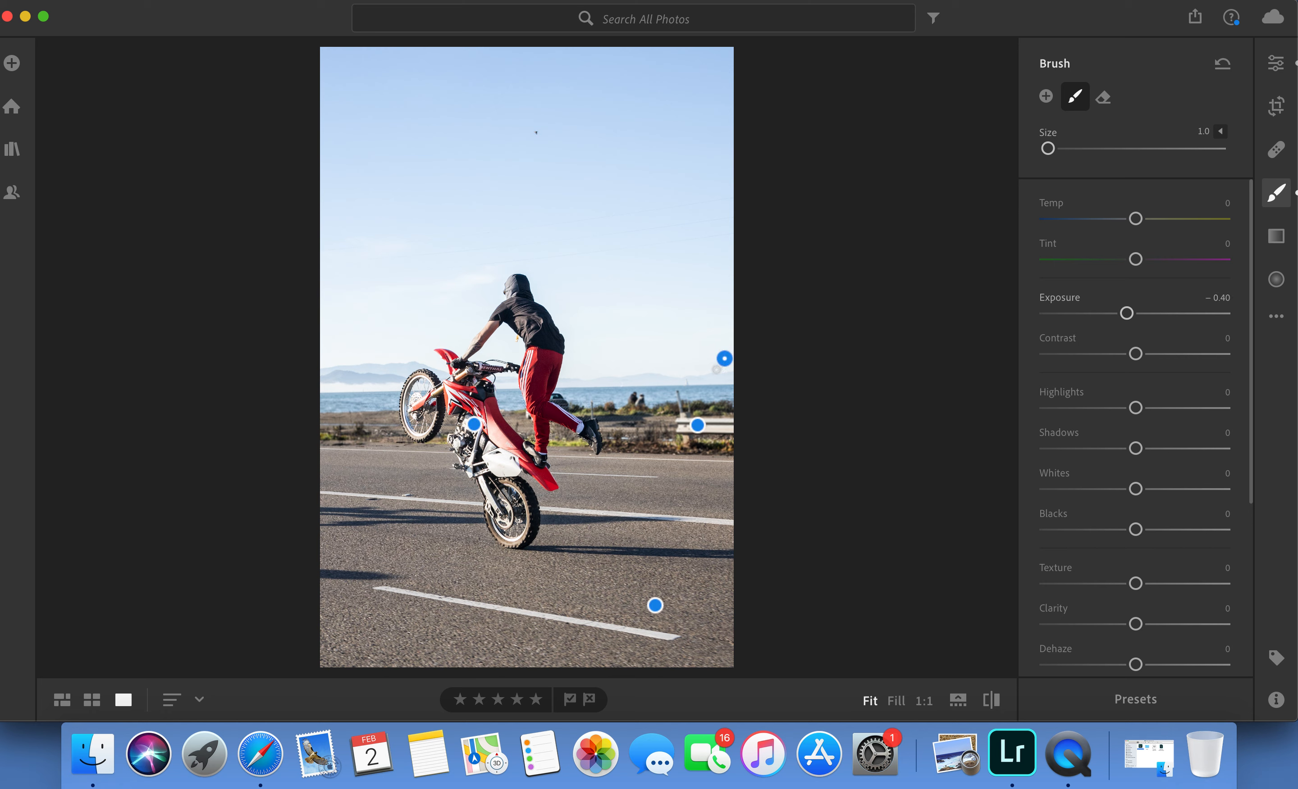
Lower the horizon brush's Exposure to −0.84 and paint it over the distant mountains with brush sizes 2.0 and 1.0.
key("bracketright")
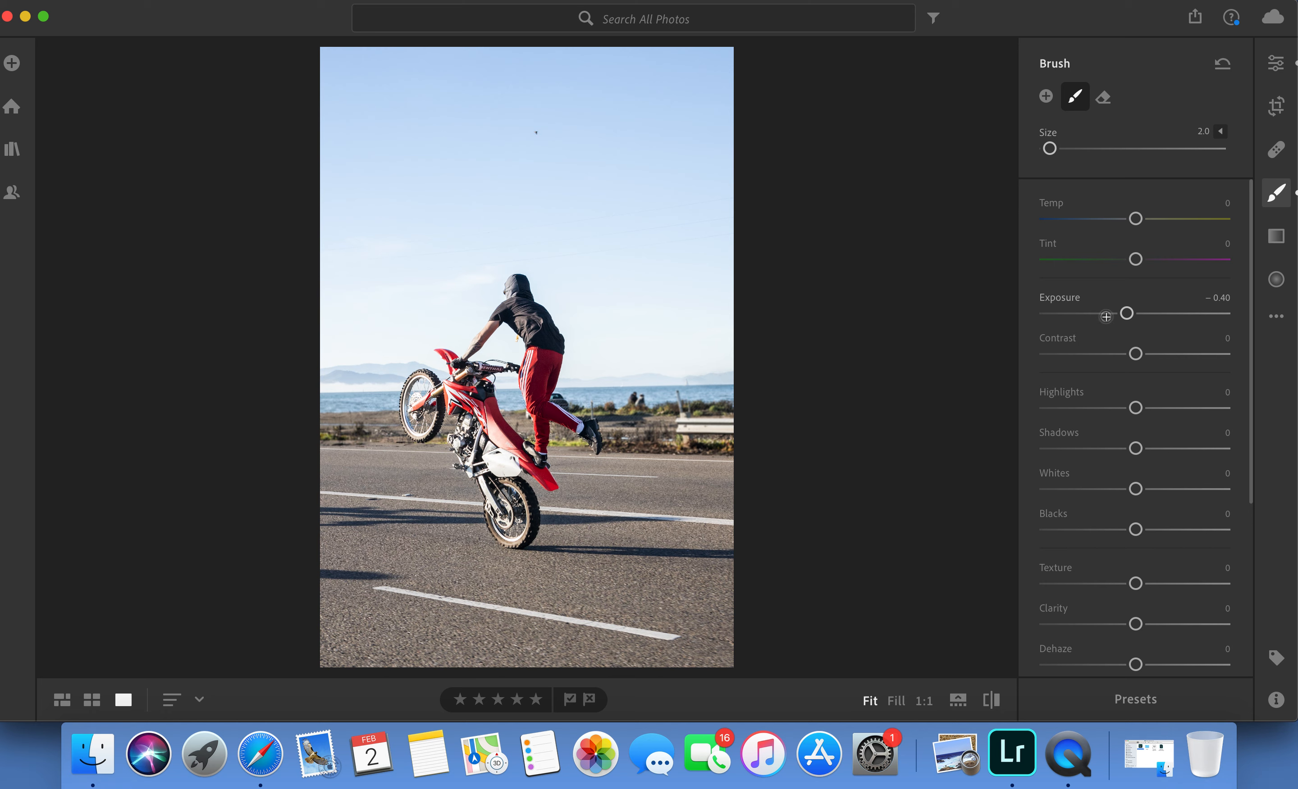
left_click_drag(1127, 314, 1116, 314)
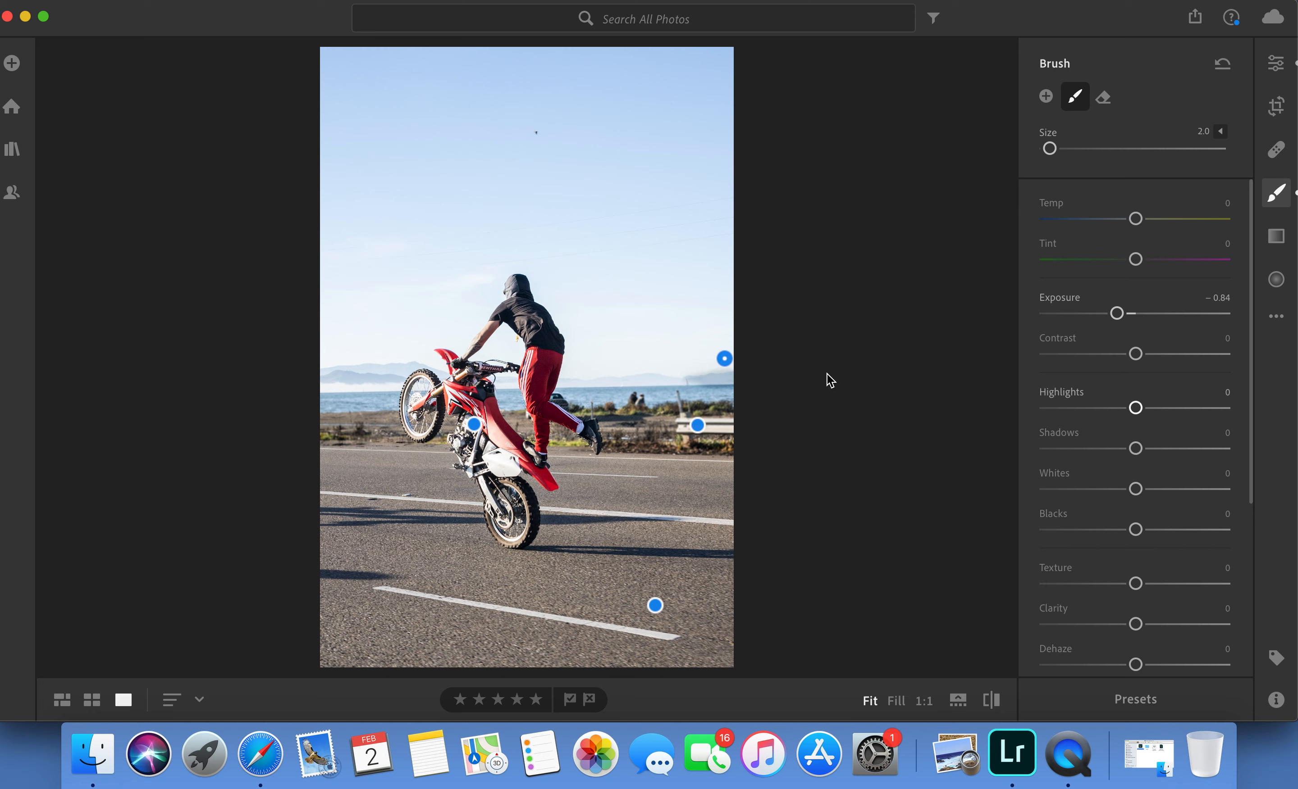
mouse_move(672, 378)
left_mouse_down()
mouse_move(695, 380)
mouse_move(561, 382)
mouse_move(803, 379)
left_mouse_up()
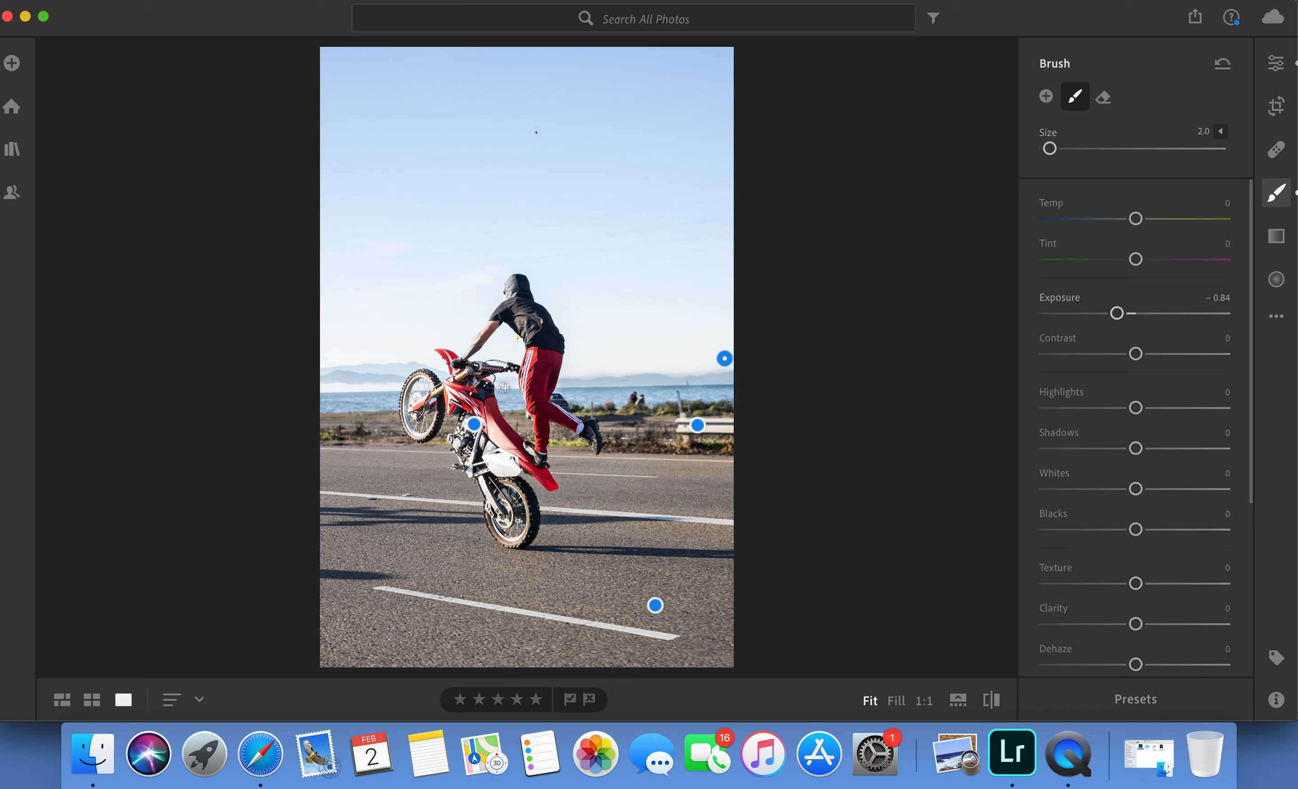
key("bracketleft")
left_click_drag(511, 382, 511, 380)
key("]")
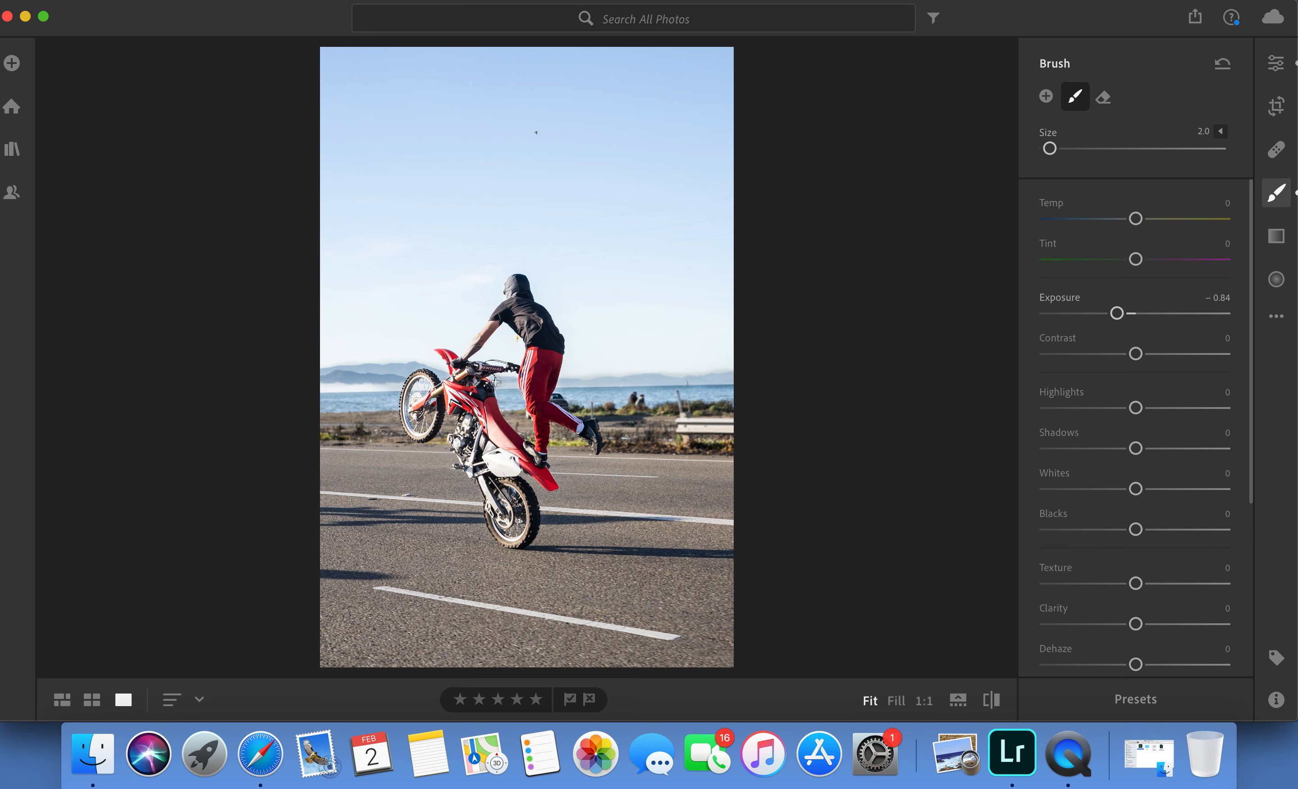
key("bracketleft")
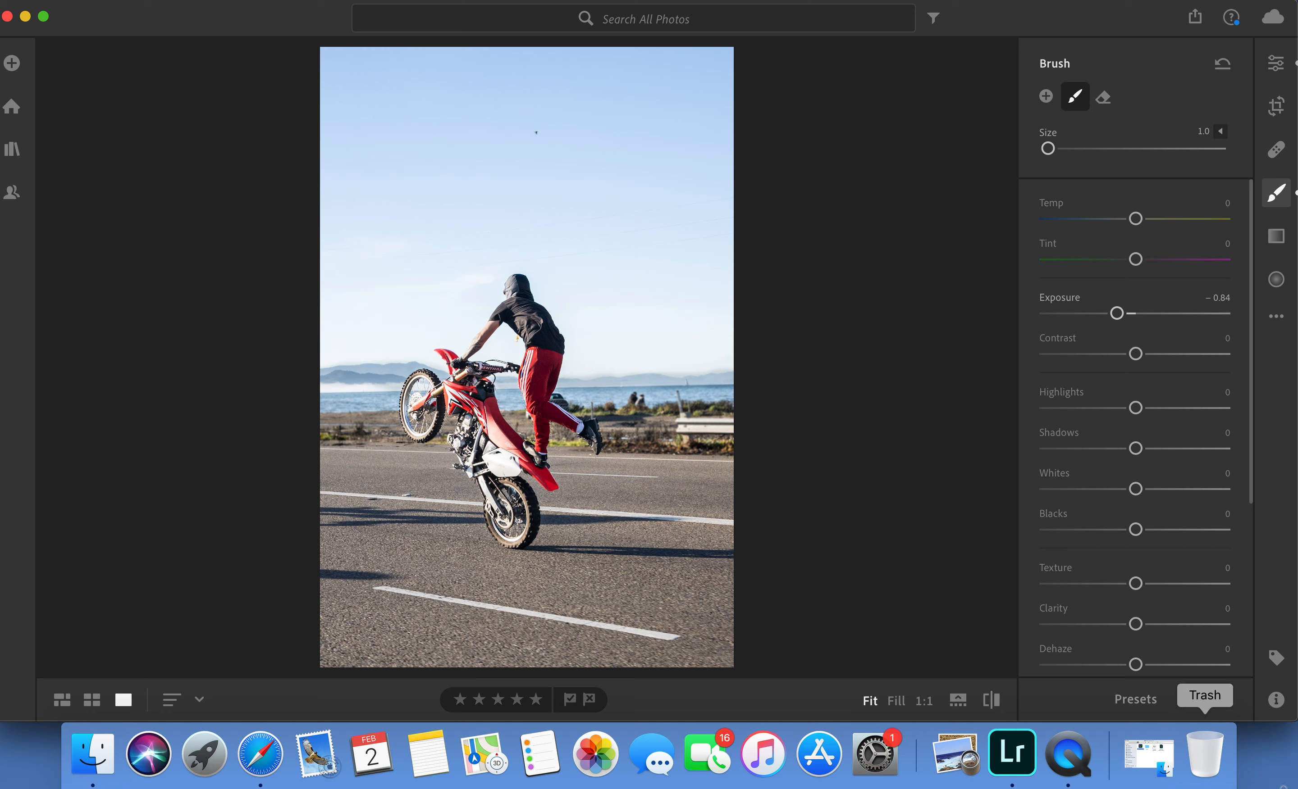
Refine the mountain brush mask with the eraser at size 1.0, and compare the photo with its original.
left_click(1103, 97)
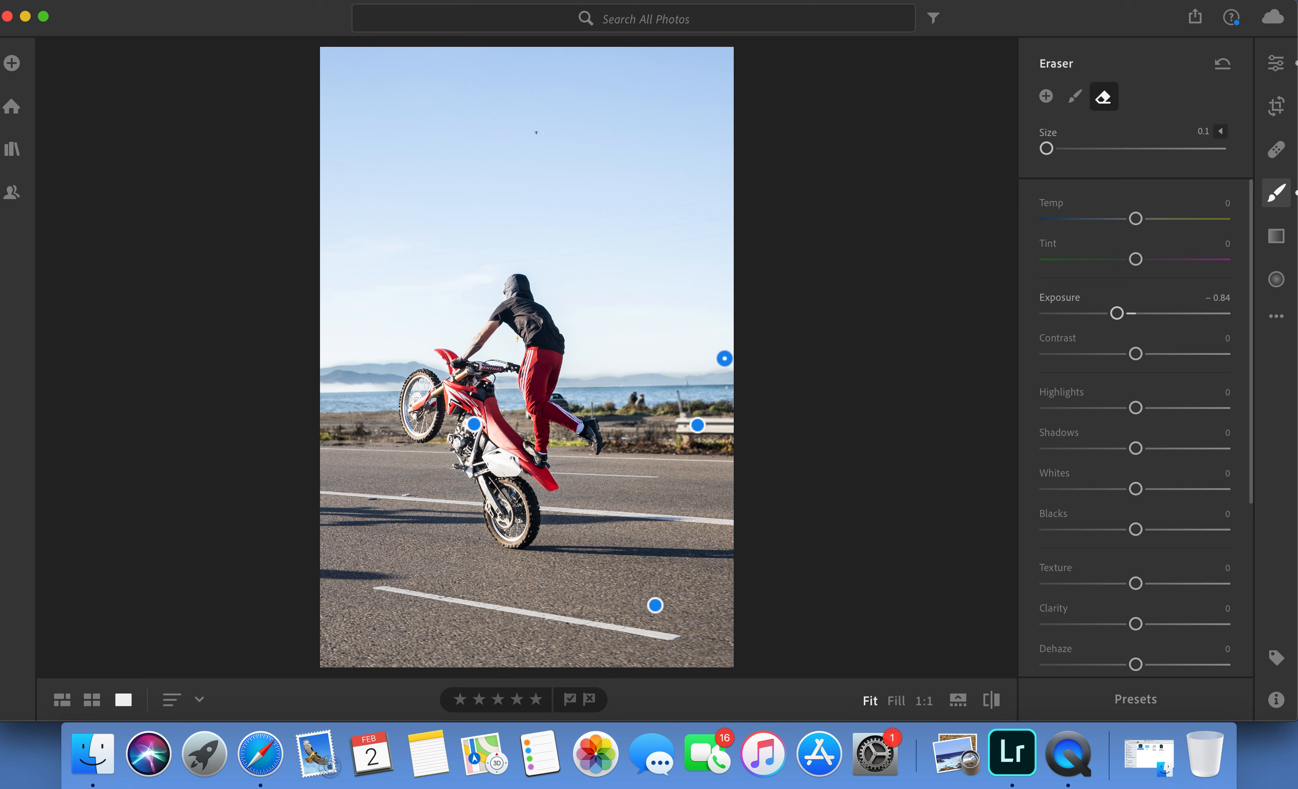
key("bracketright")
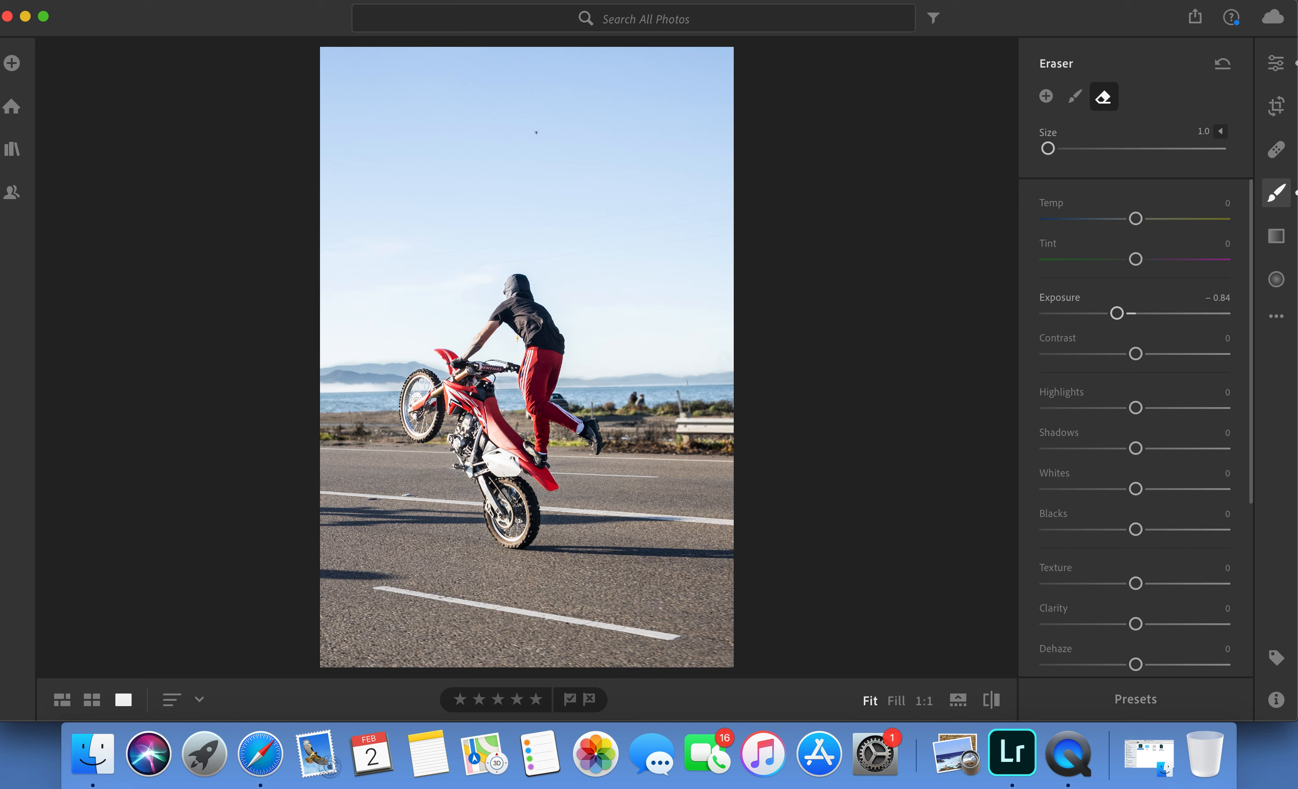
left_click(993, 700)
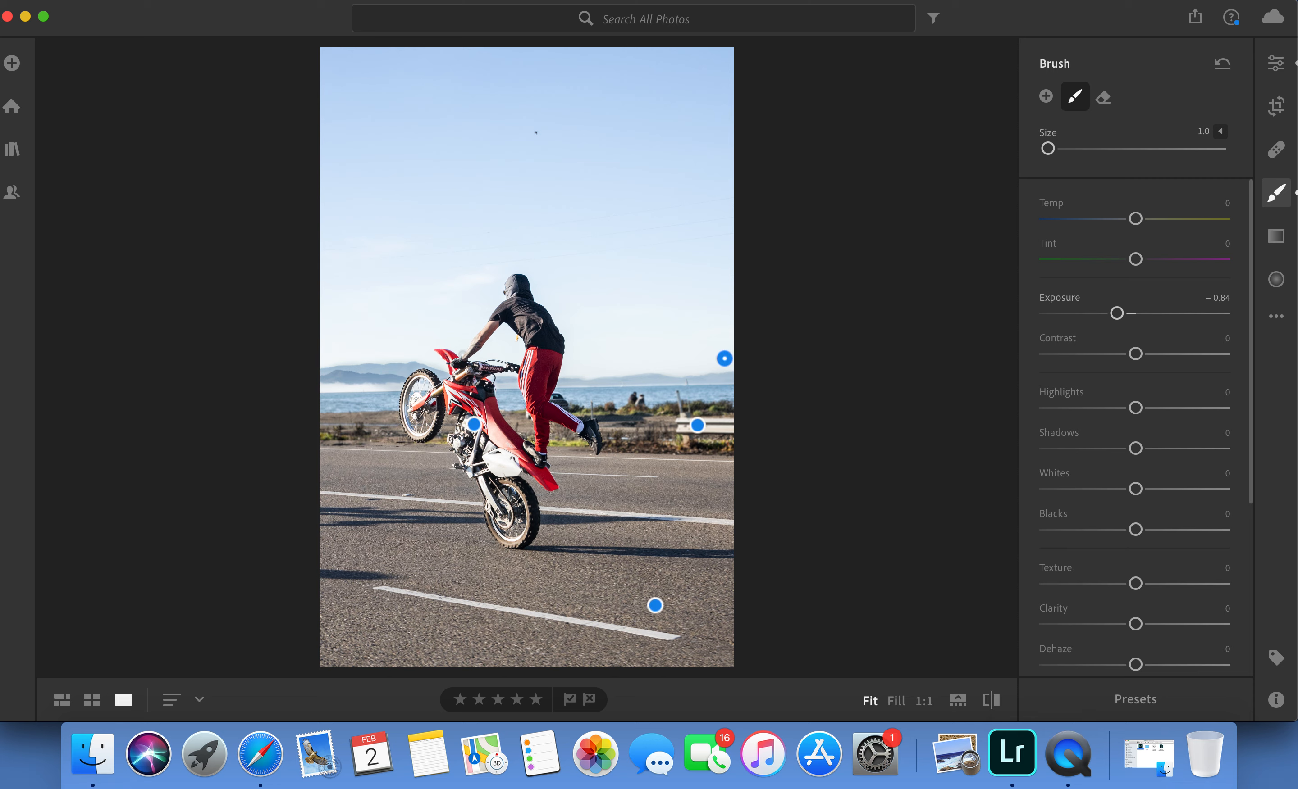
Add a linear gradient over the sky down to the horizon, with its settings reset and Highlights −100.
left_click(1277, 239)
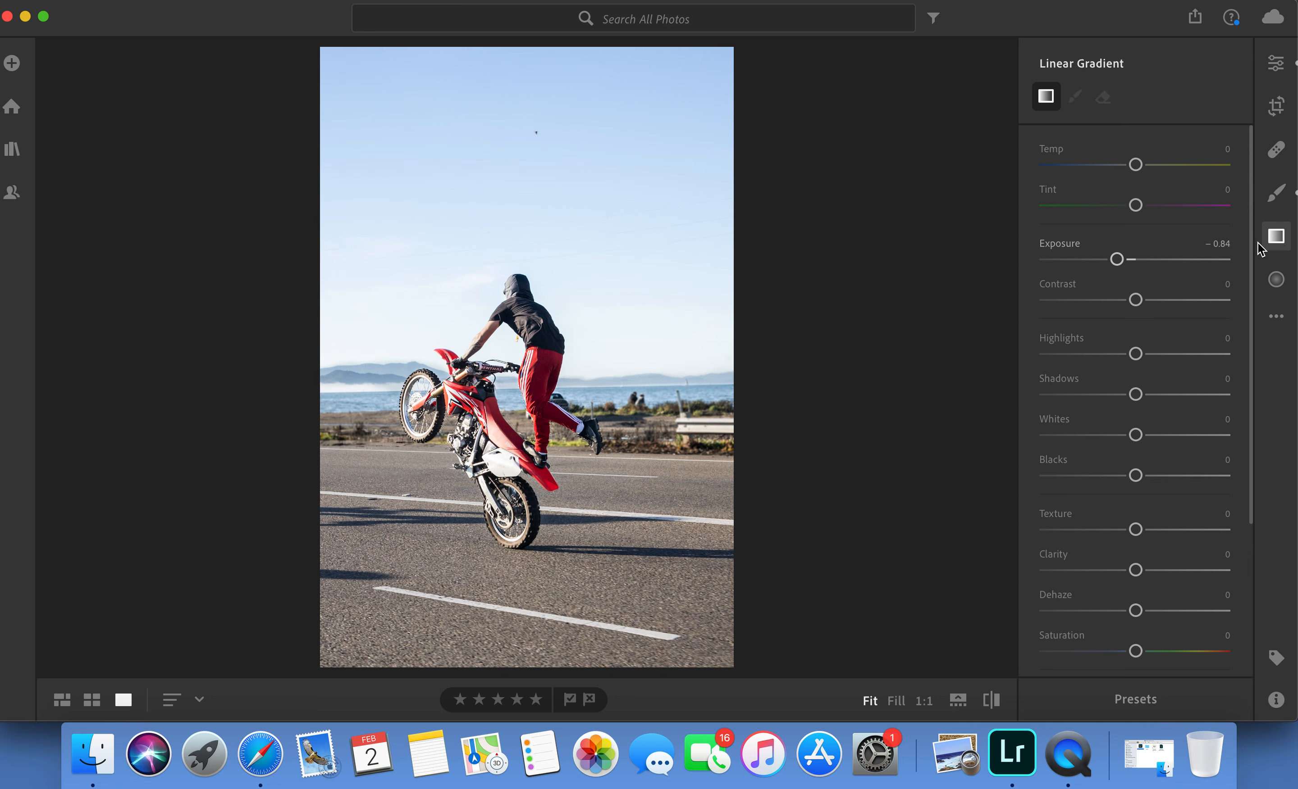
right_click(1114, 284)
left_click(1123, 291)
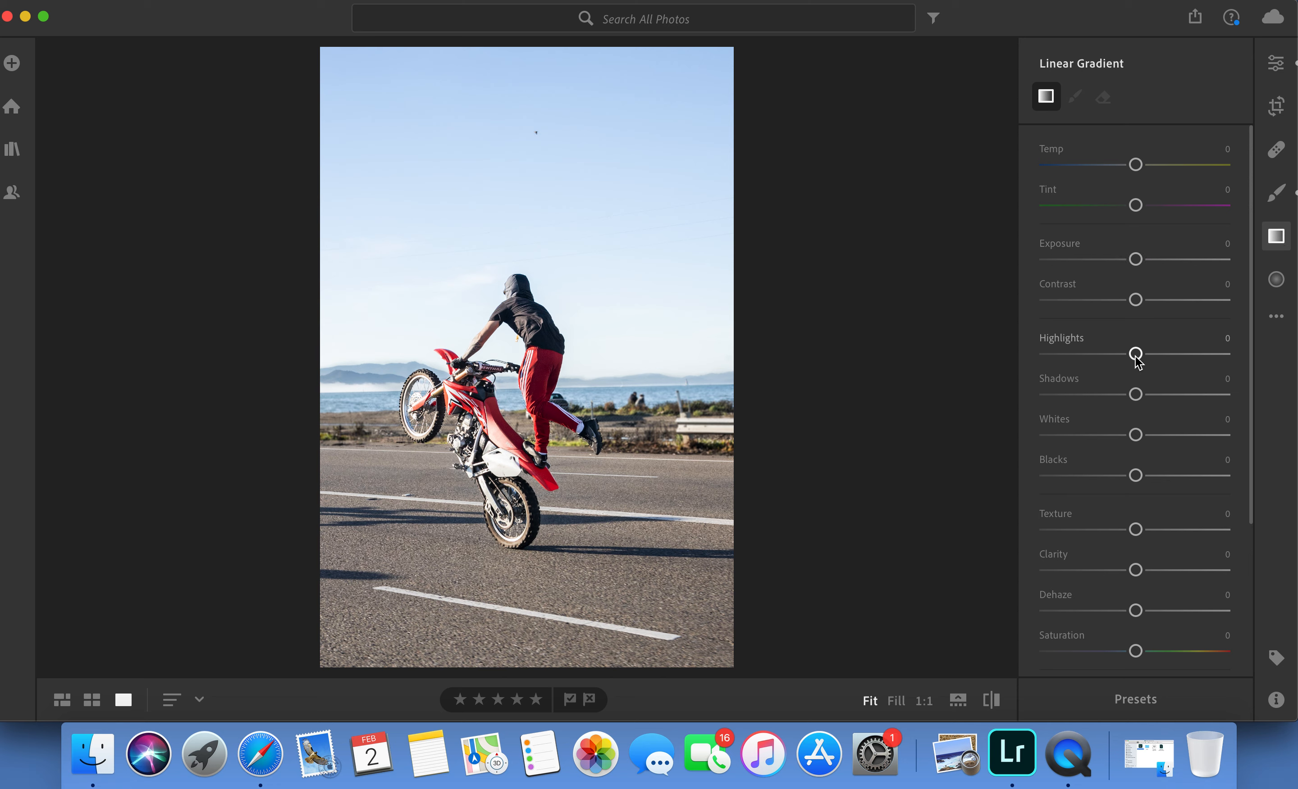
left_click_drag(1137, 355, 1021, 359)
left_click_drag(531, 61, 585, 380)
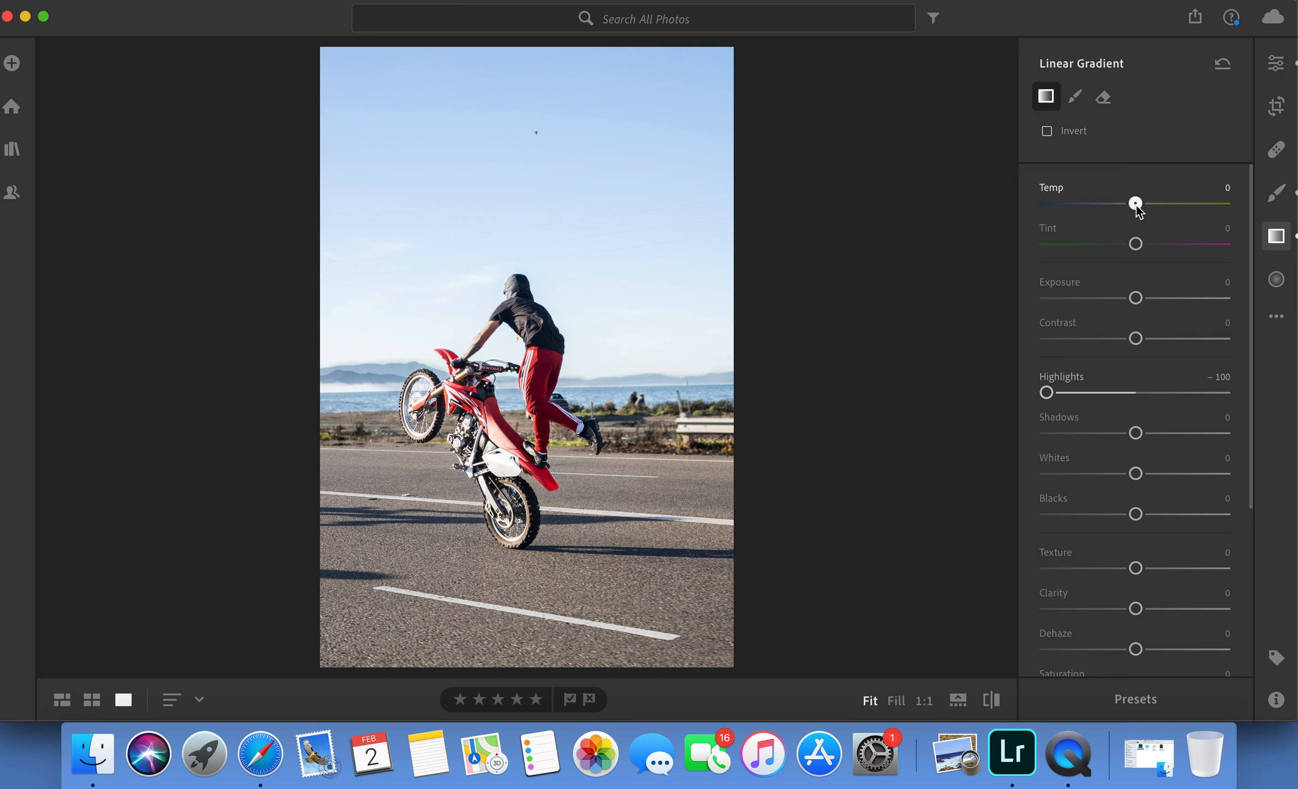
Set the sky gradient to Temp −10 and Exposure −0.20, and rotate it slightly to match the horizon.
left_click_drag(1130, 206, 1127, 206)
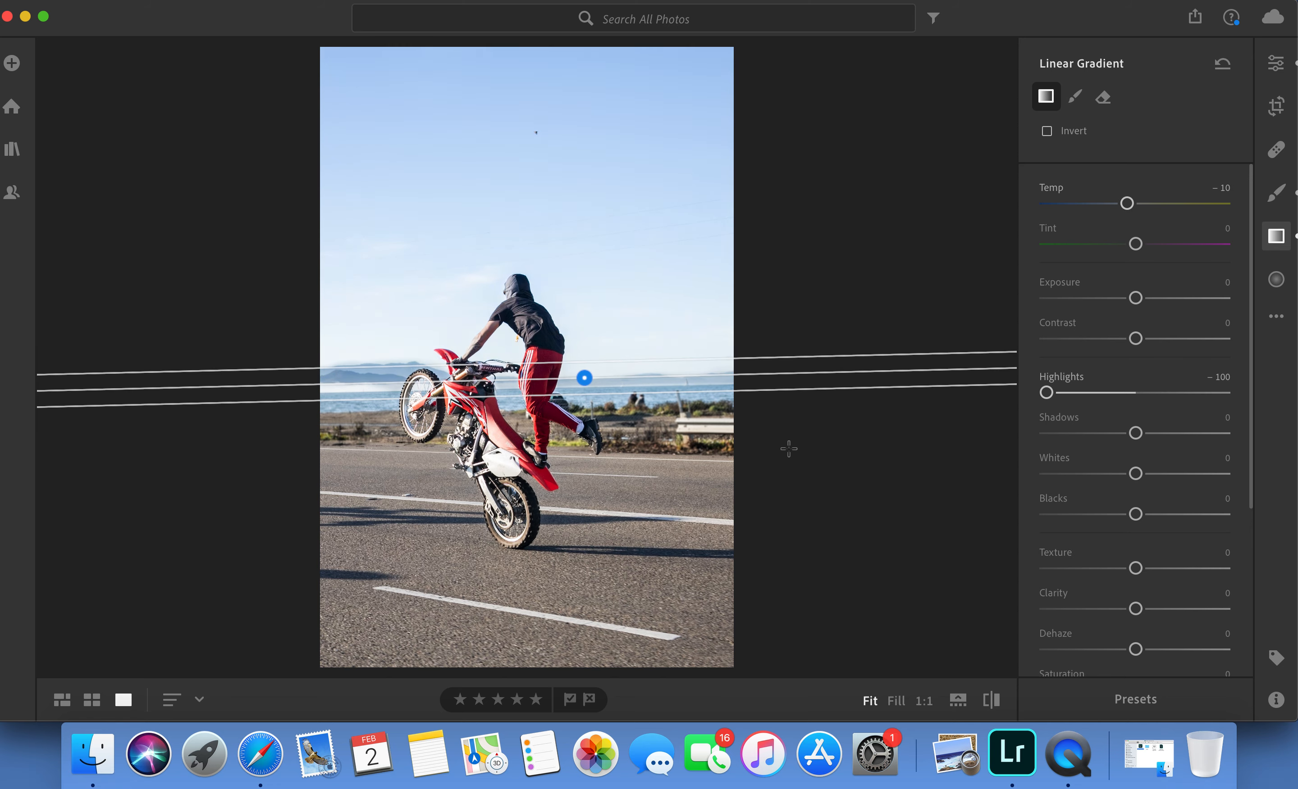
left_click_drag(1135, 298, 1132, 301)
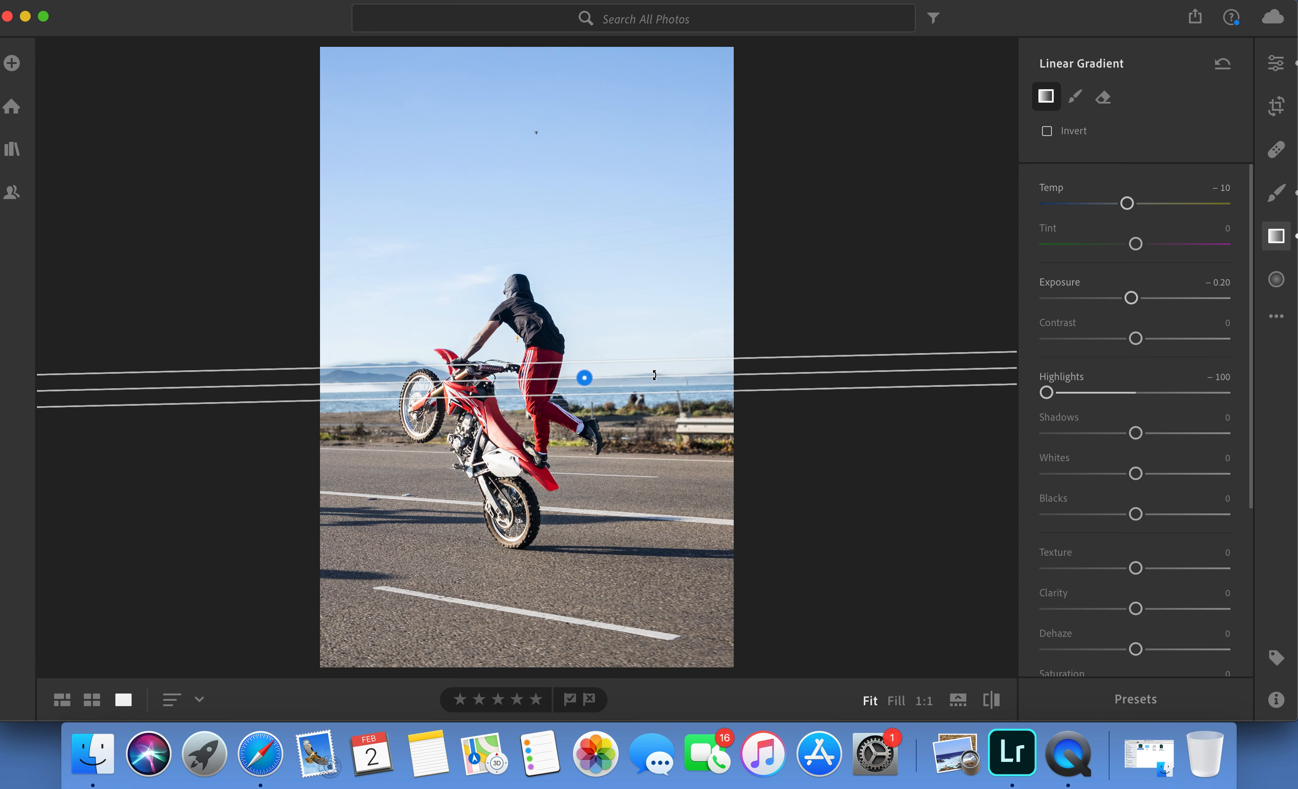
left_click_drag(655, 376, 654, 377)
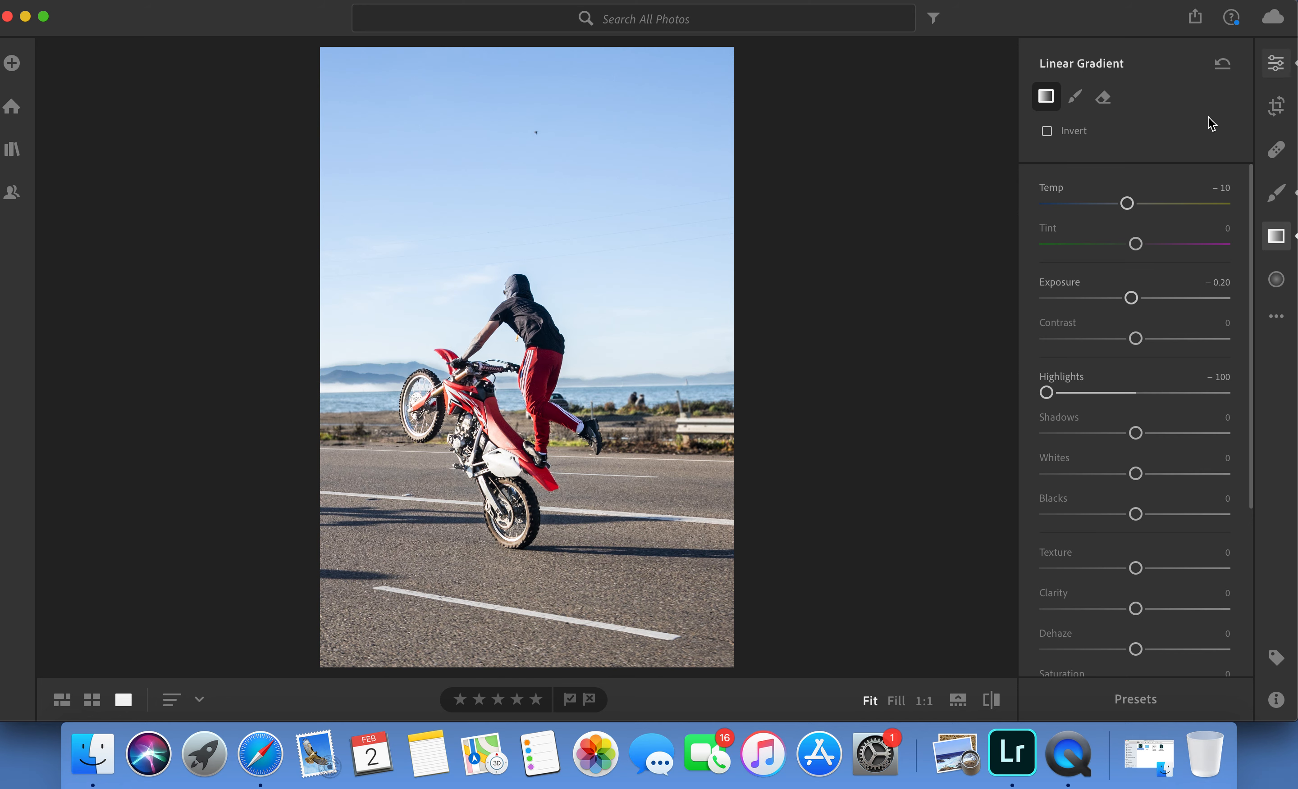
key("e")
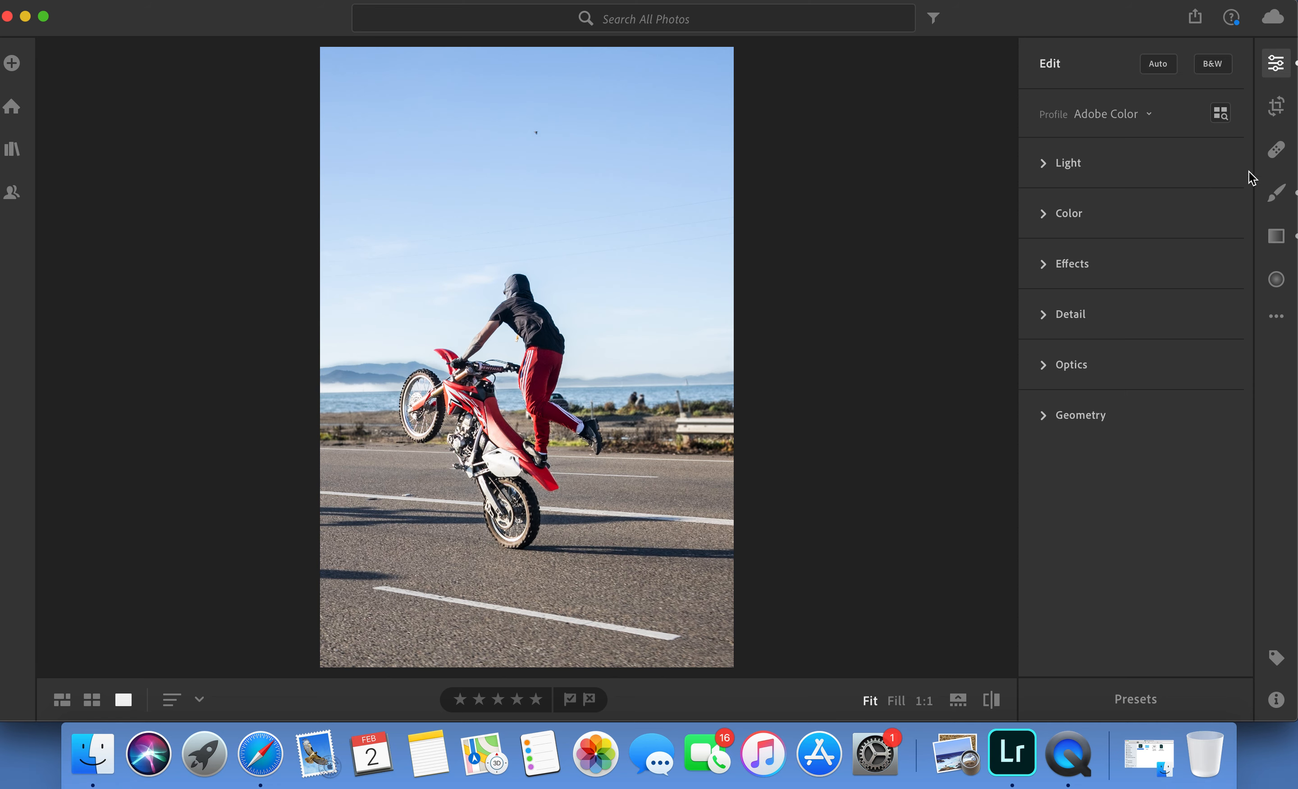
Reselect the sky gradient and refine its mask with the gradient eraser at size 1.0.
left_click(1276, 235)
left_click(584, 377)
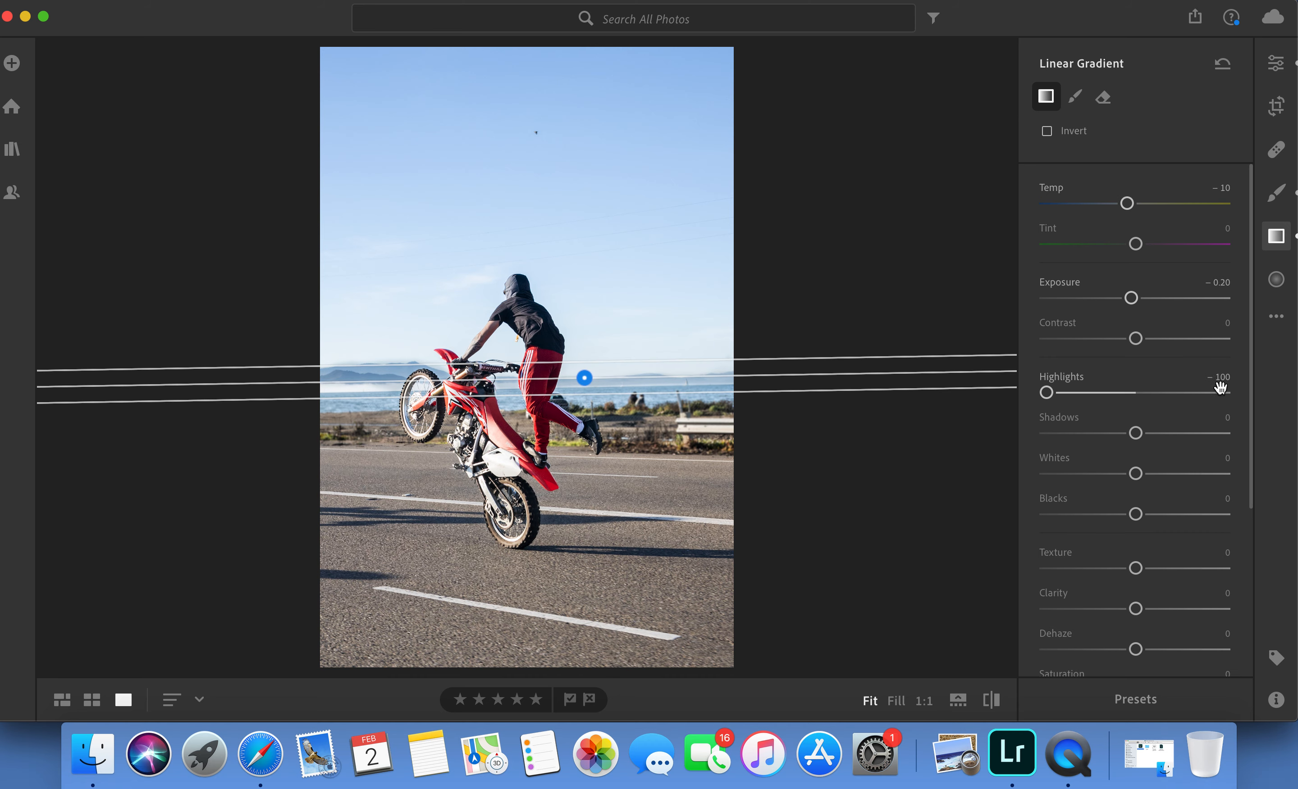
left_click(1104, 100)
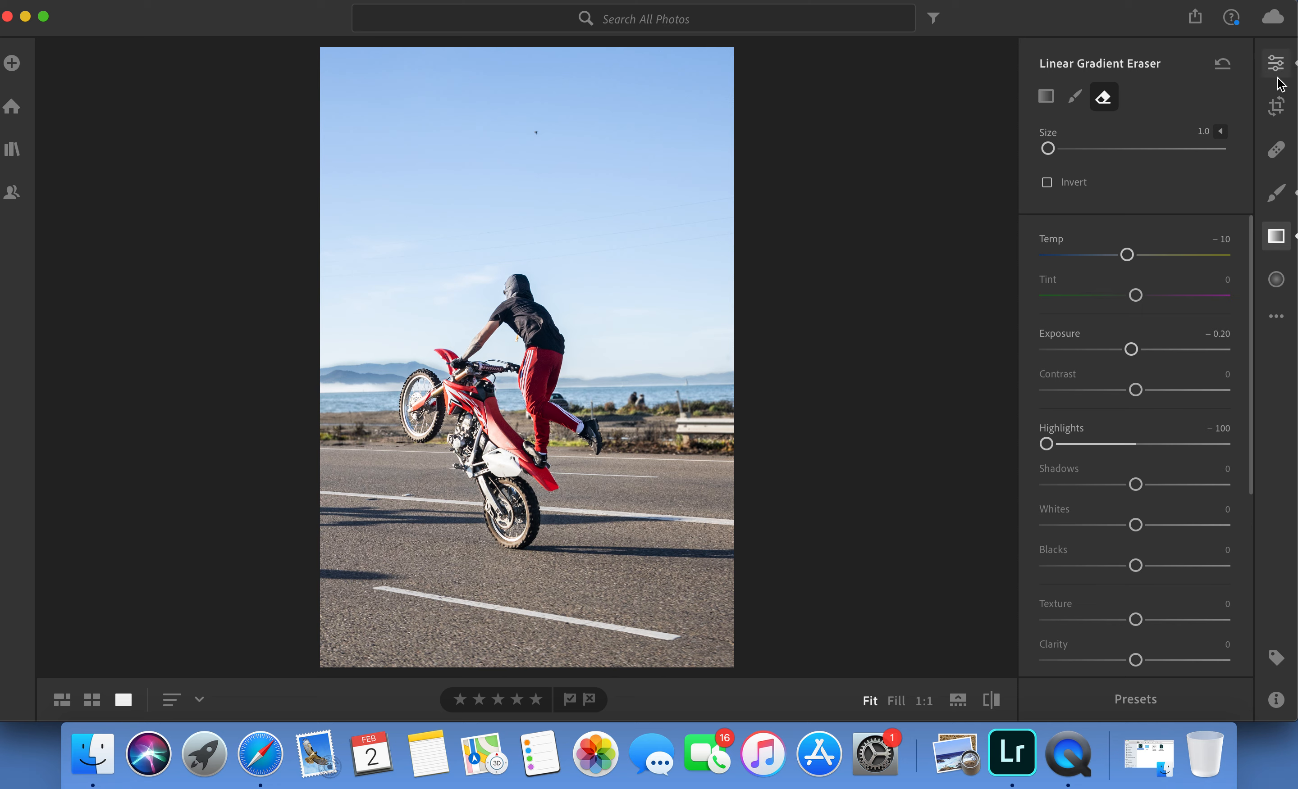
Set the whole photo's Vibrance to +9 and Saturation to +5 in the color adjustments.
left_click(1275, 63)
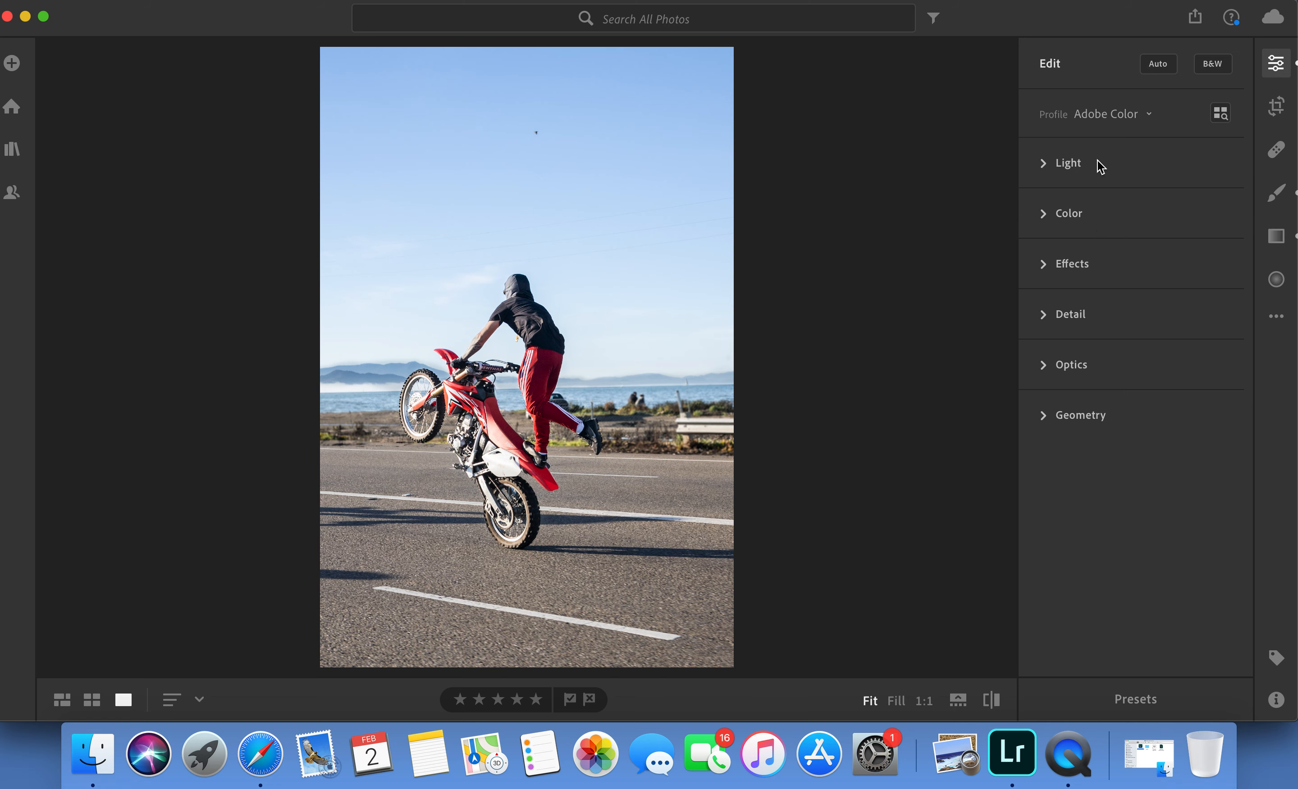
left_click(1099, 165)
left_click(1101, 109)
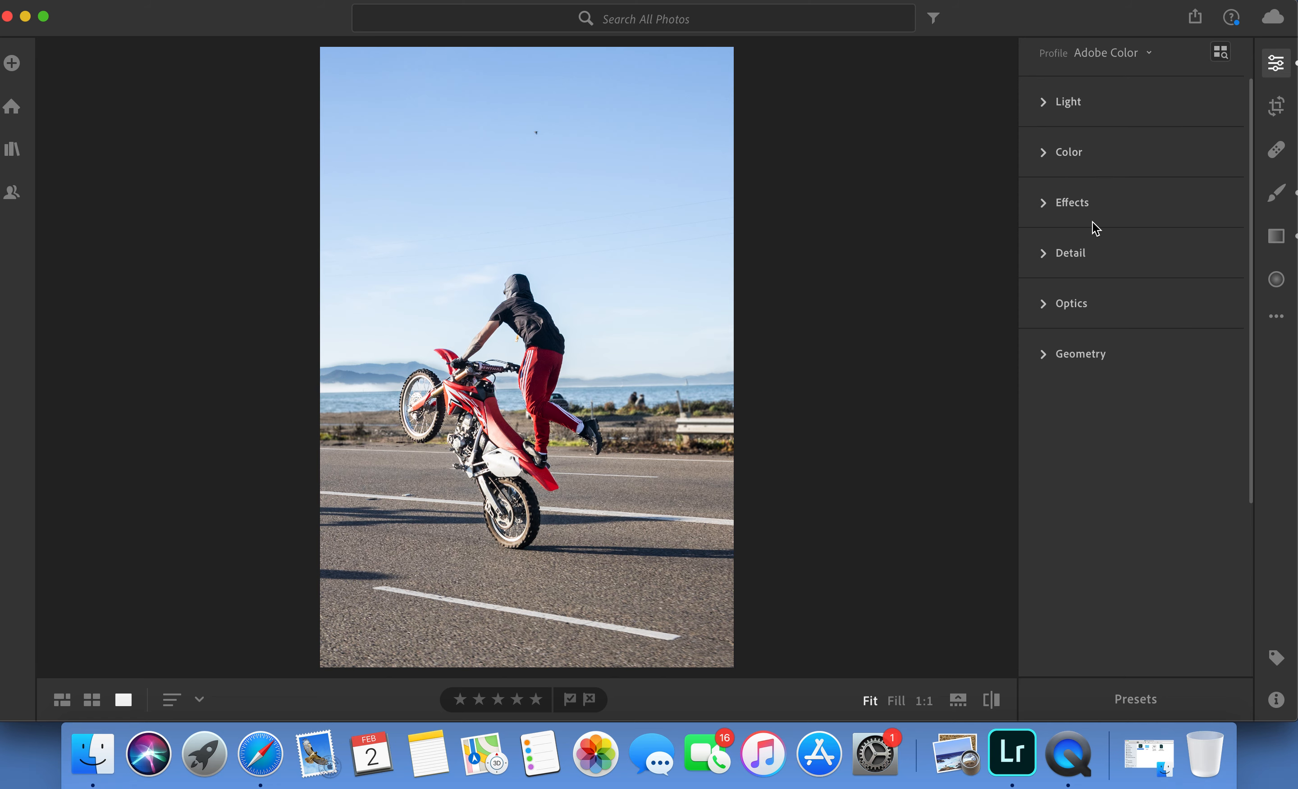
left_click(1097, 212)
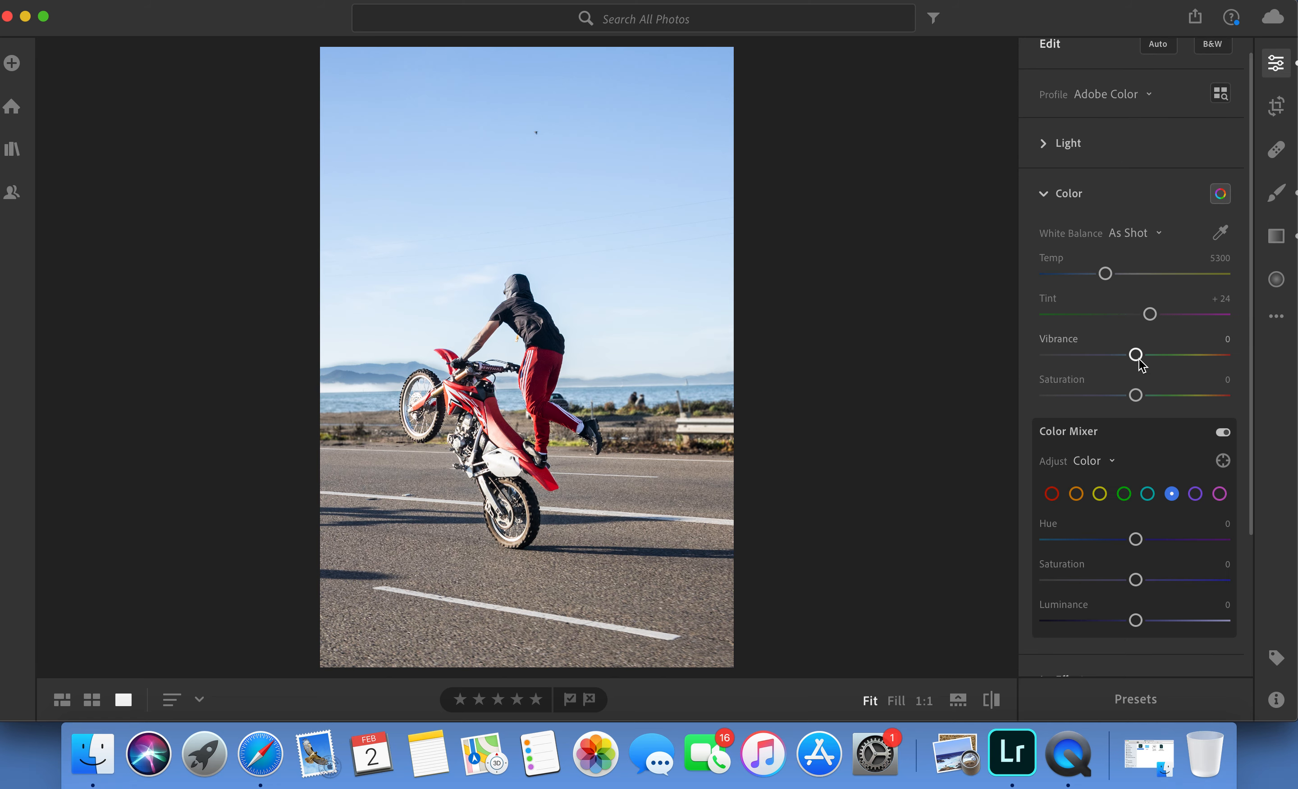
left_click_drag(1137, 356, 1137, 396)
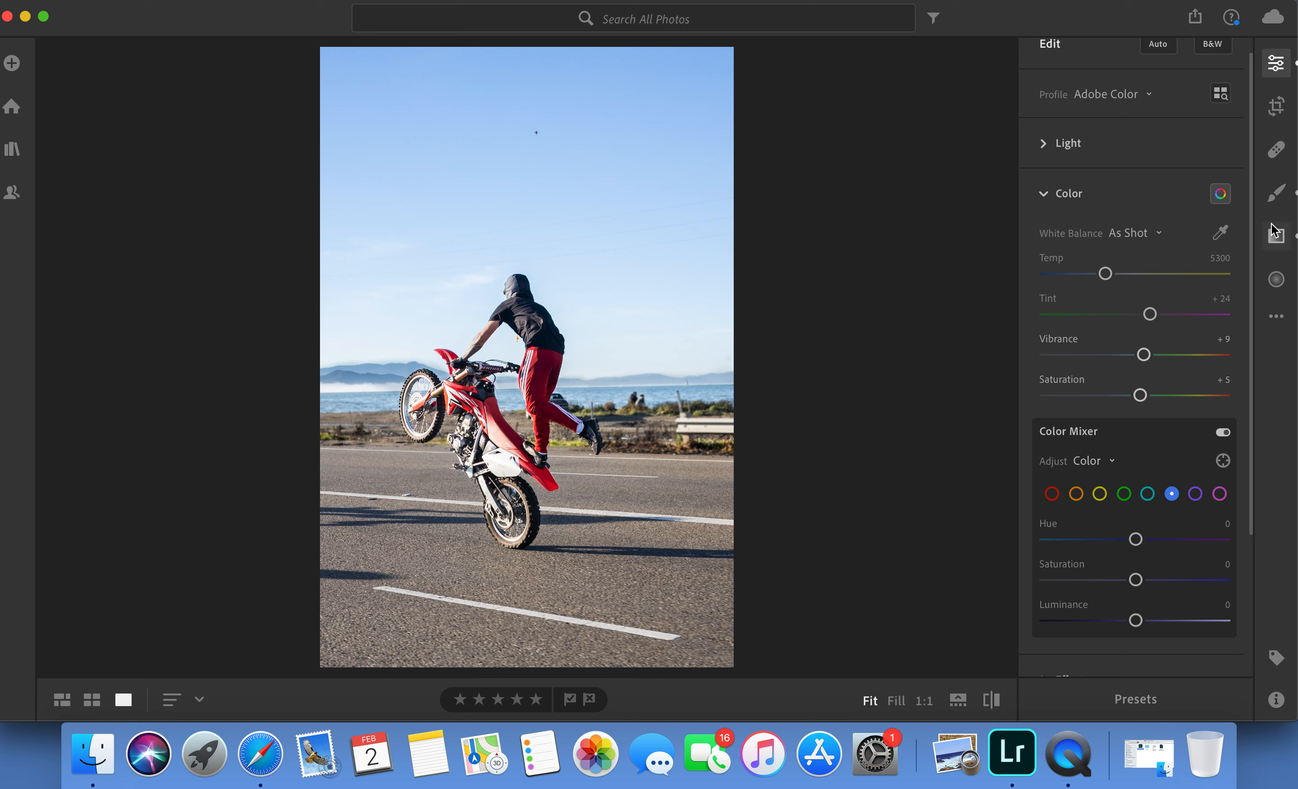
Select the roadside brush adjustment and set its Shadows to +21.
key("b")
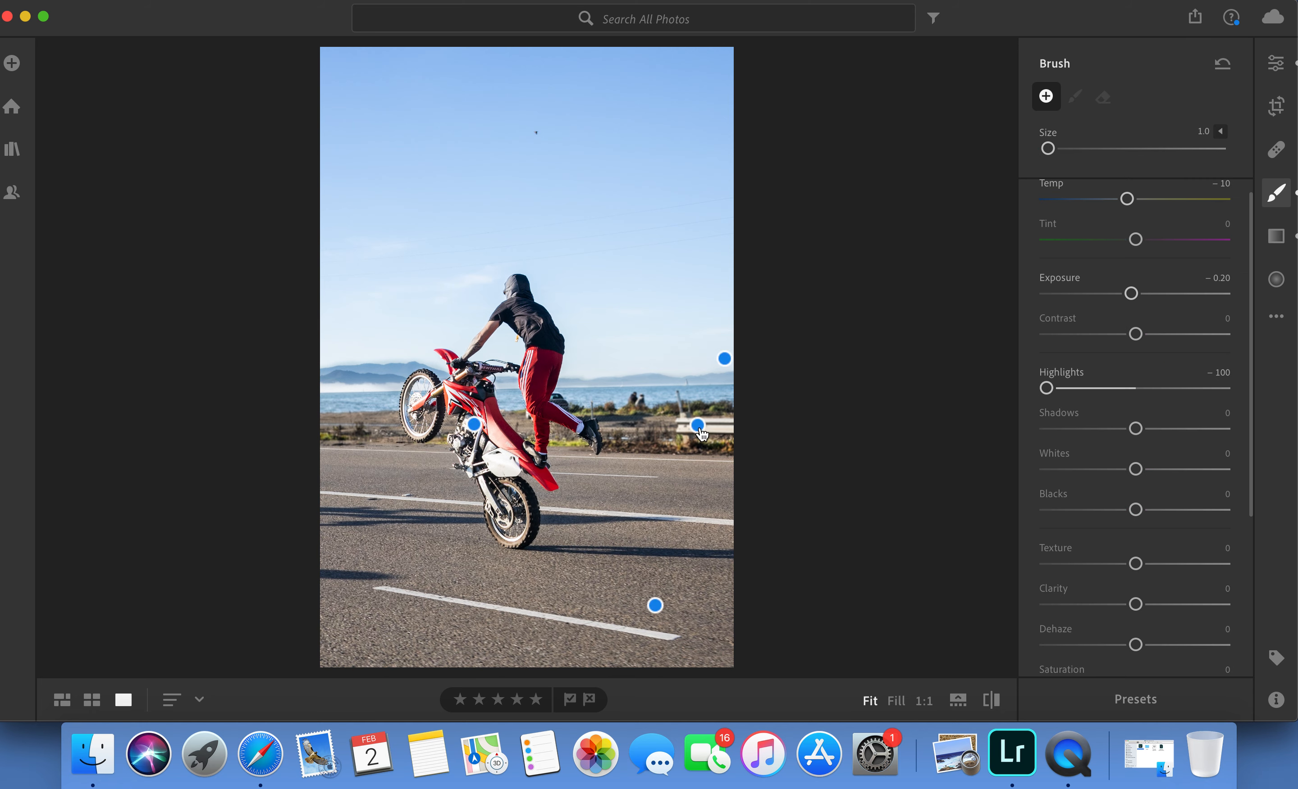
left_click(696, 424)
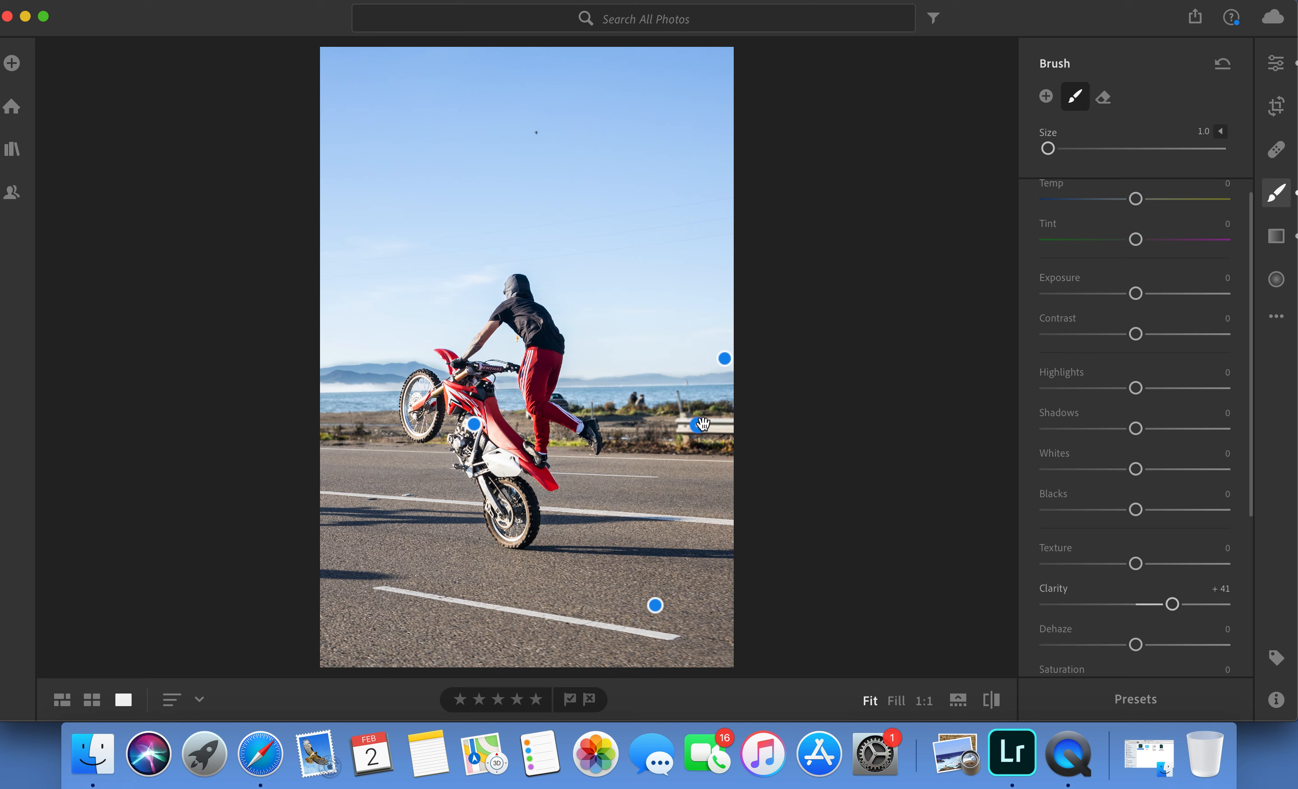
mouse_move(696, 425)
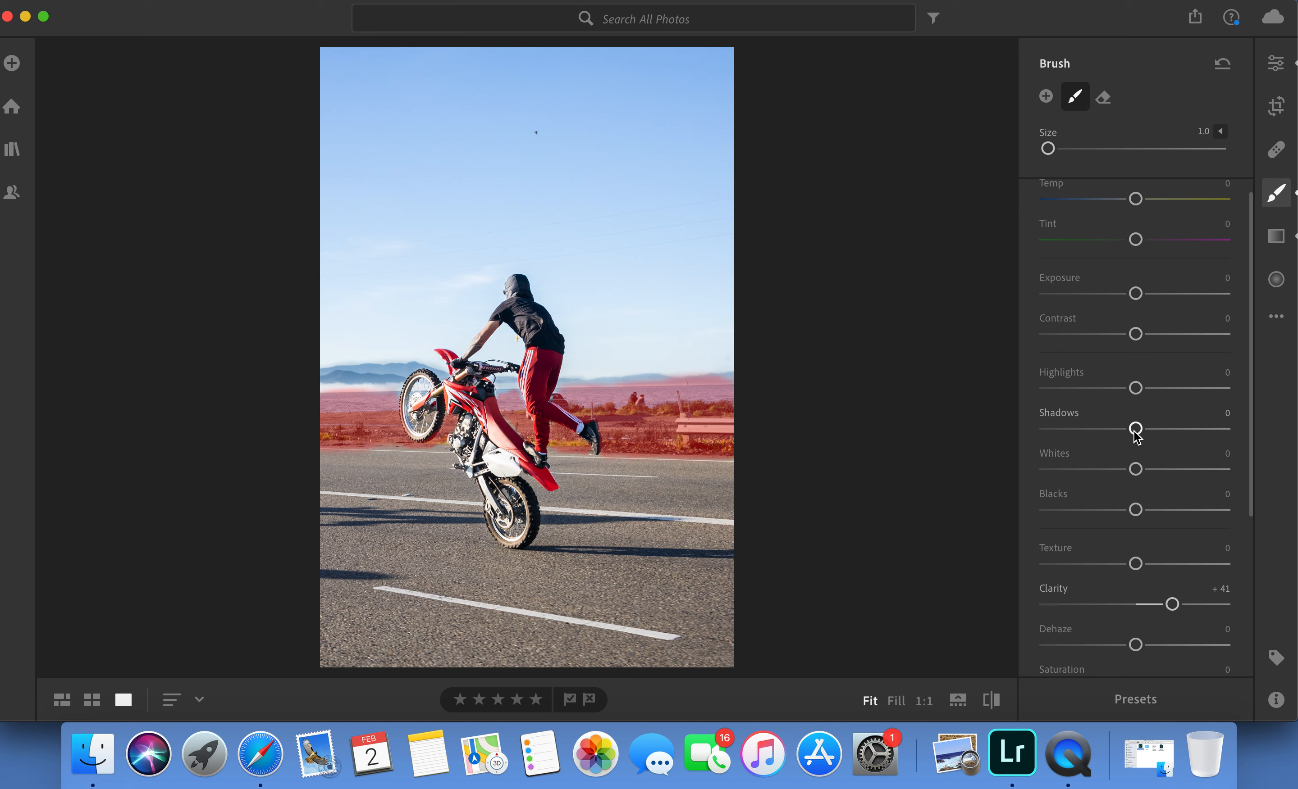
left_click_drag(1135, 429, 1126, 437)
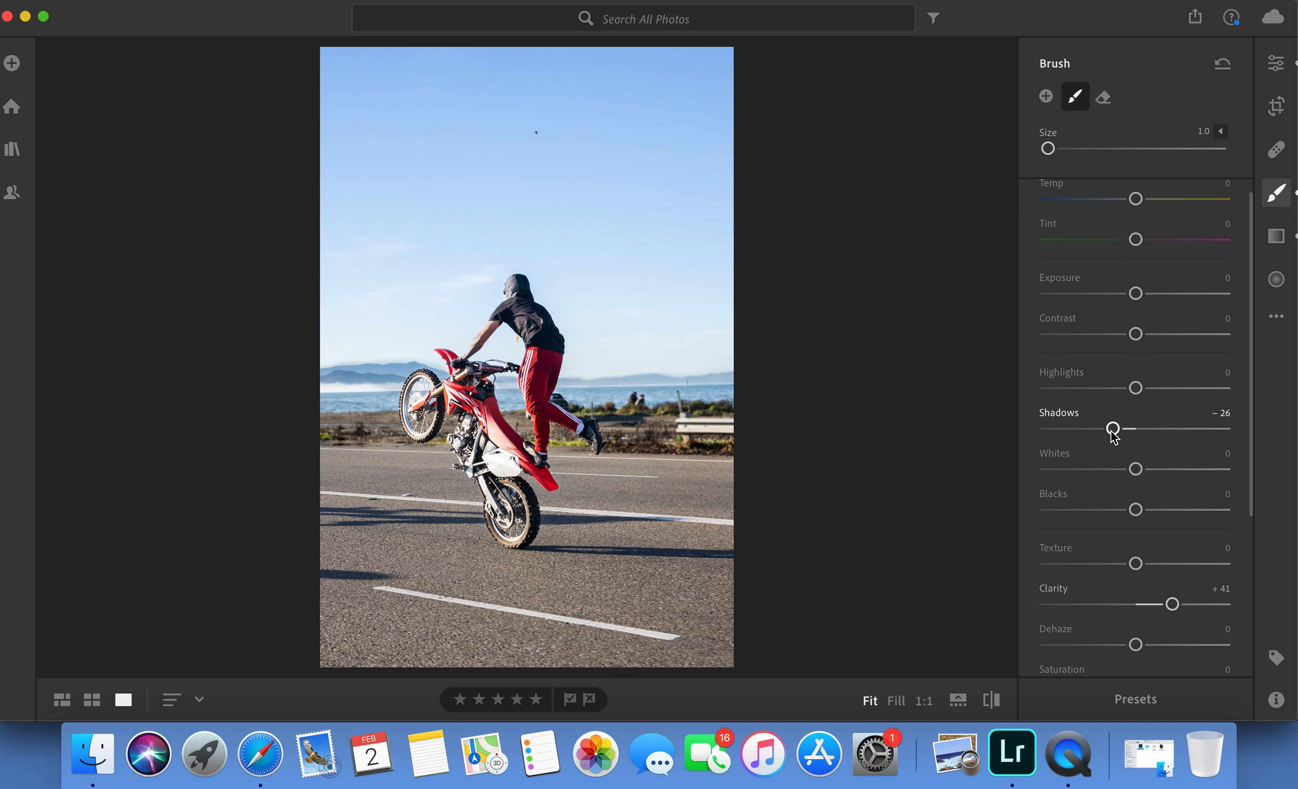
left_click_drag(1113, 433, 1144, 429)
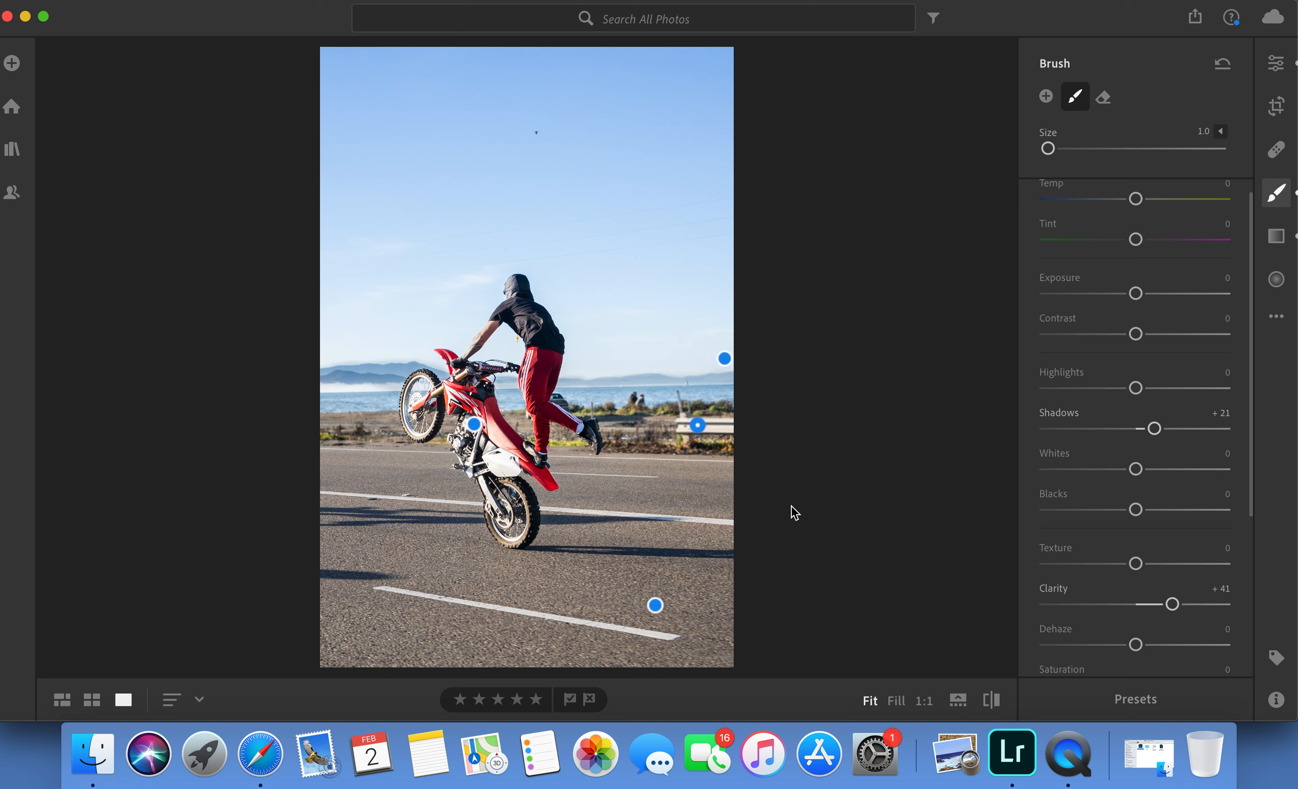
Add three control points to the Light point curve at its quarter, middle and three-quarter positions, keeping the curve straight.
left_click(1283, 75)
left_click(1108, 170)
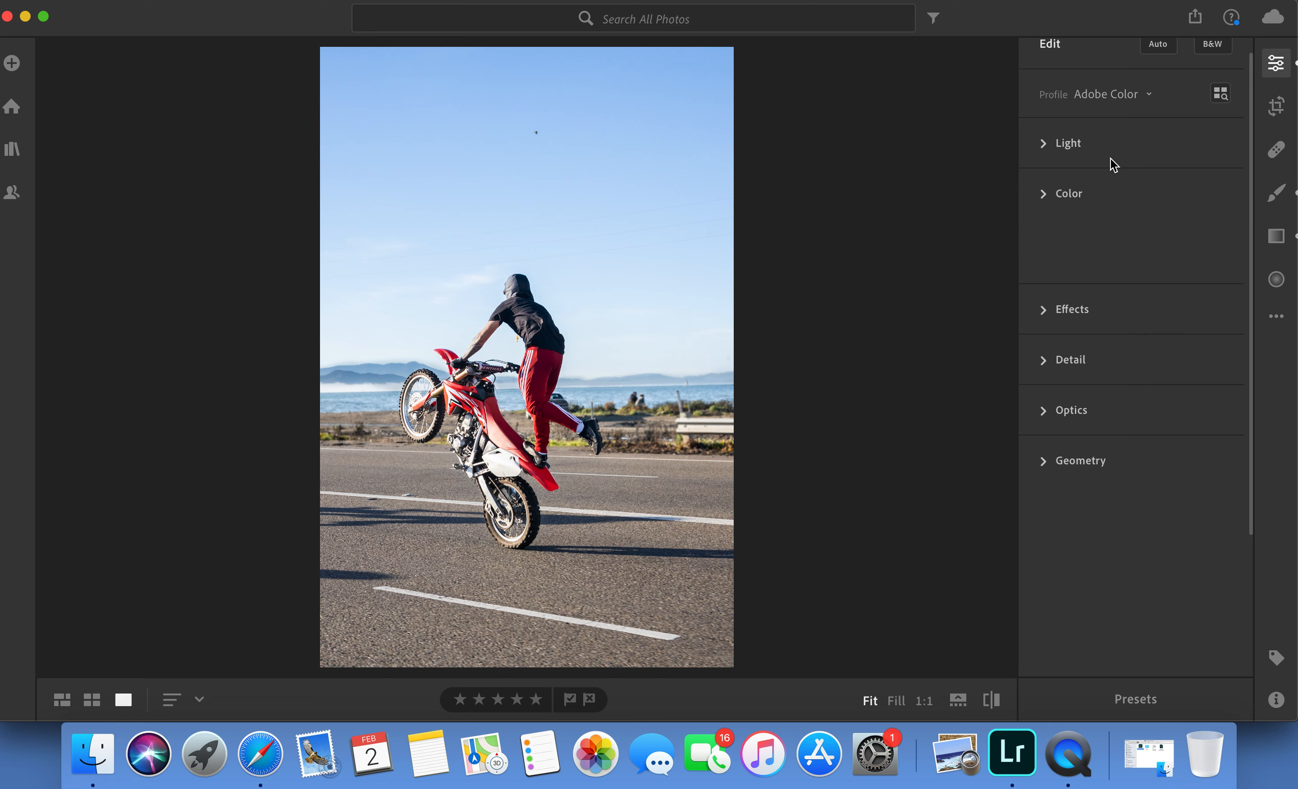
left_click(1084, 177)
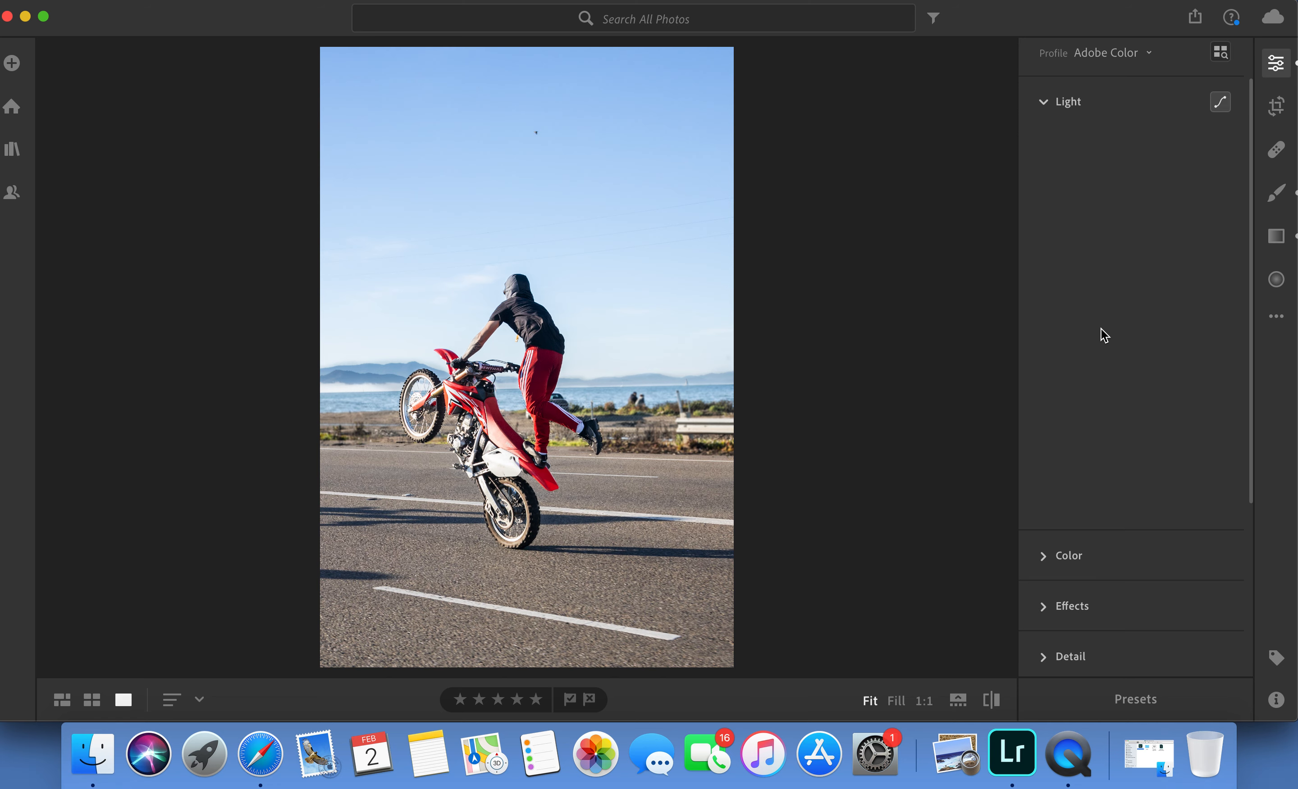
scroll(1098, 418, "down", 3)
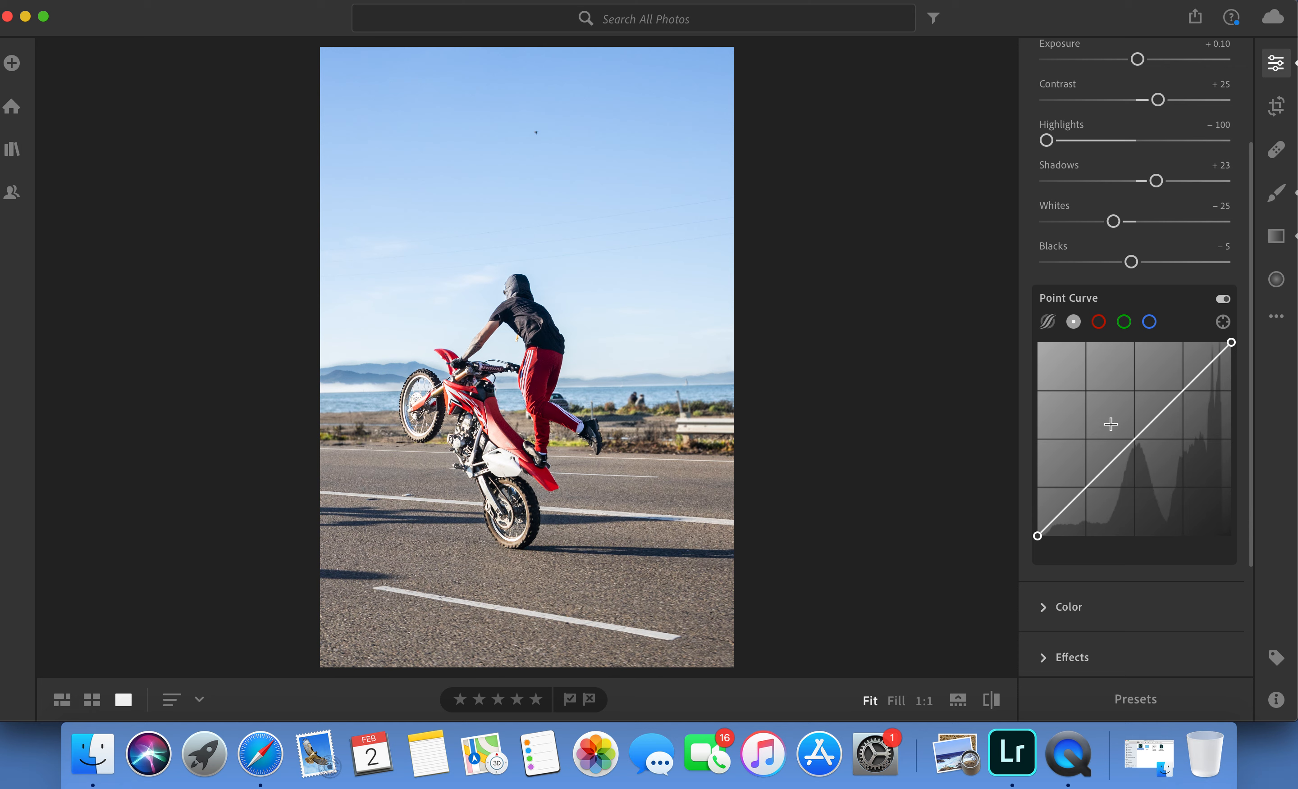
left_click(1182, 391)
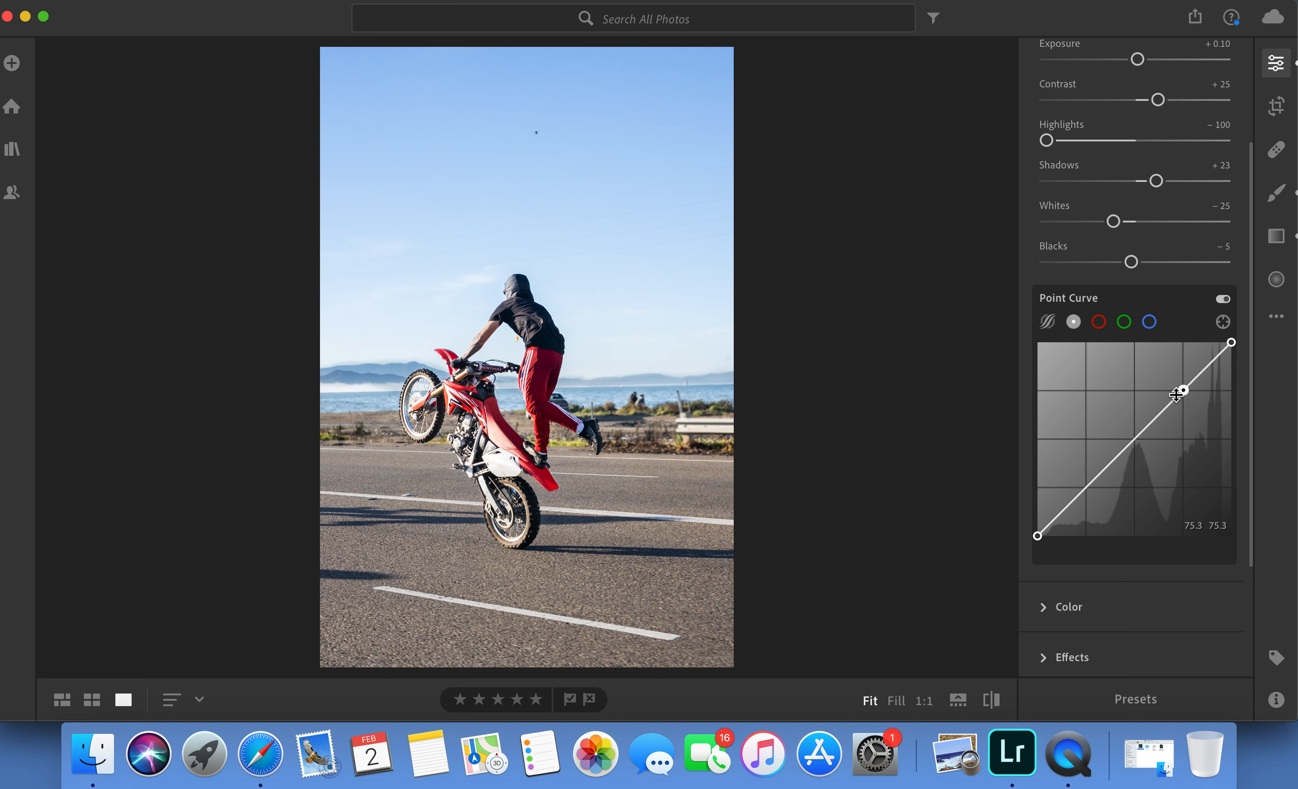
left_click(1134, 439)
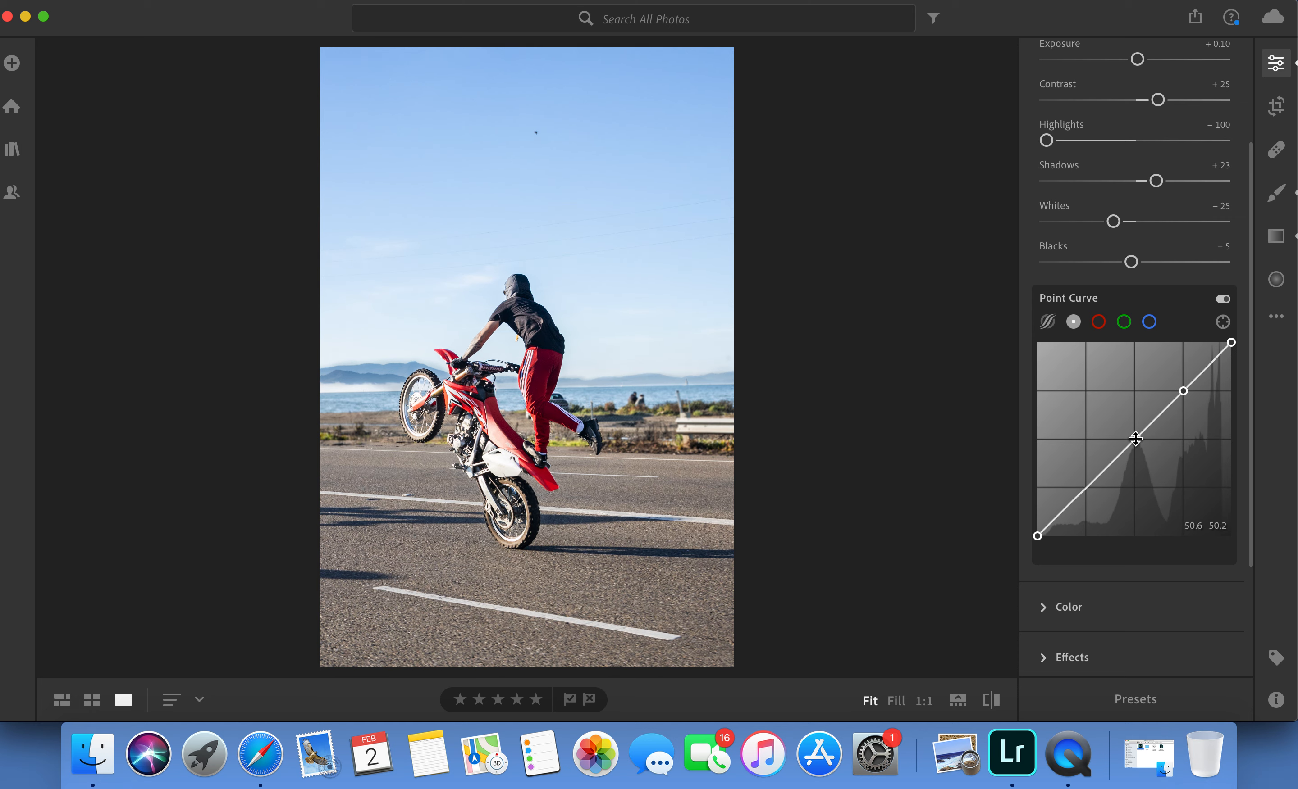
left_click(1085, 488)
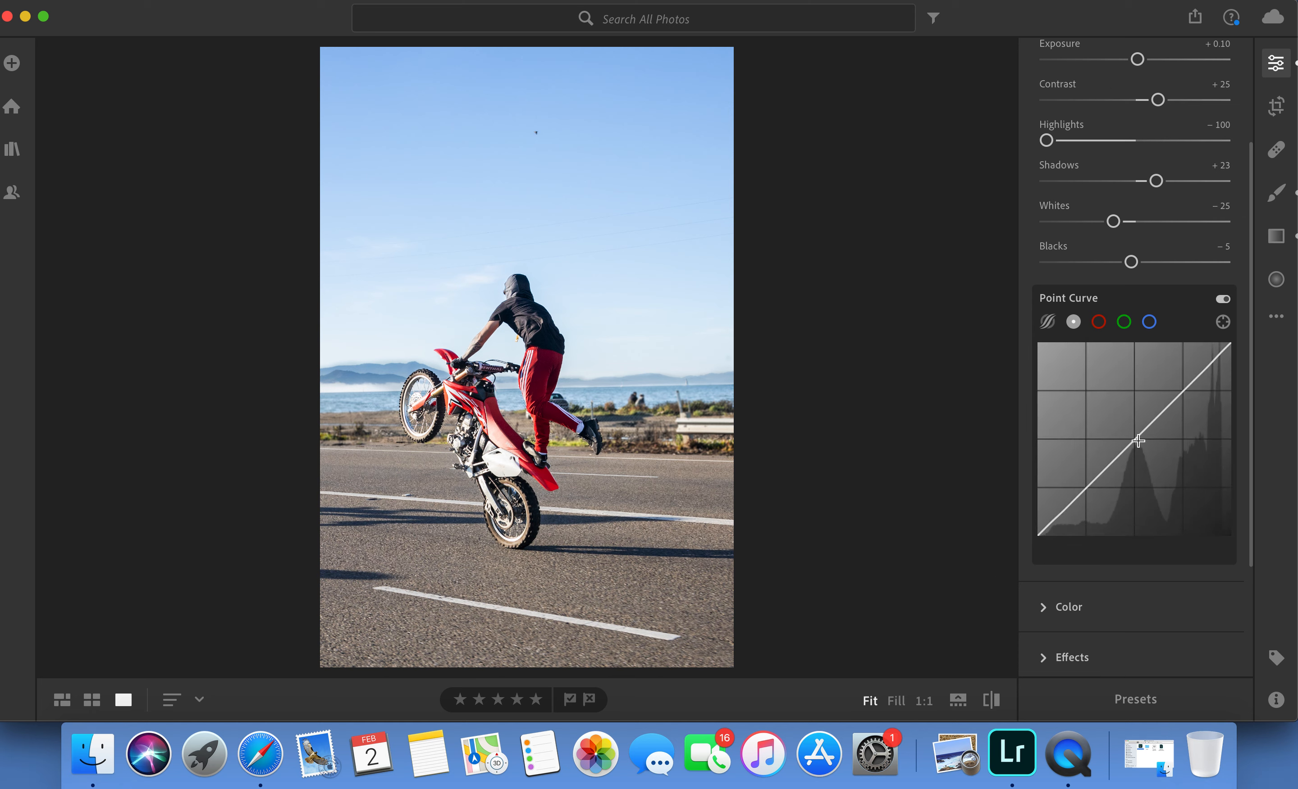
left_click(1086, 487)
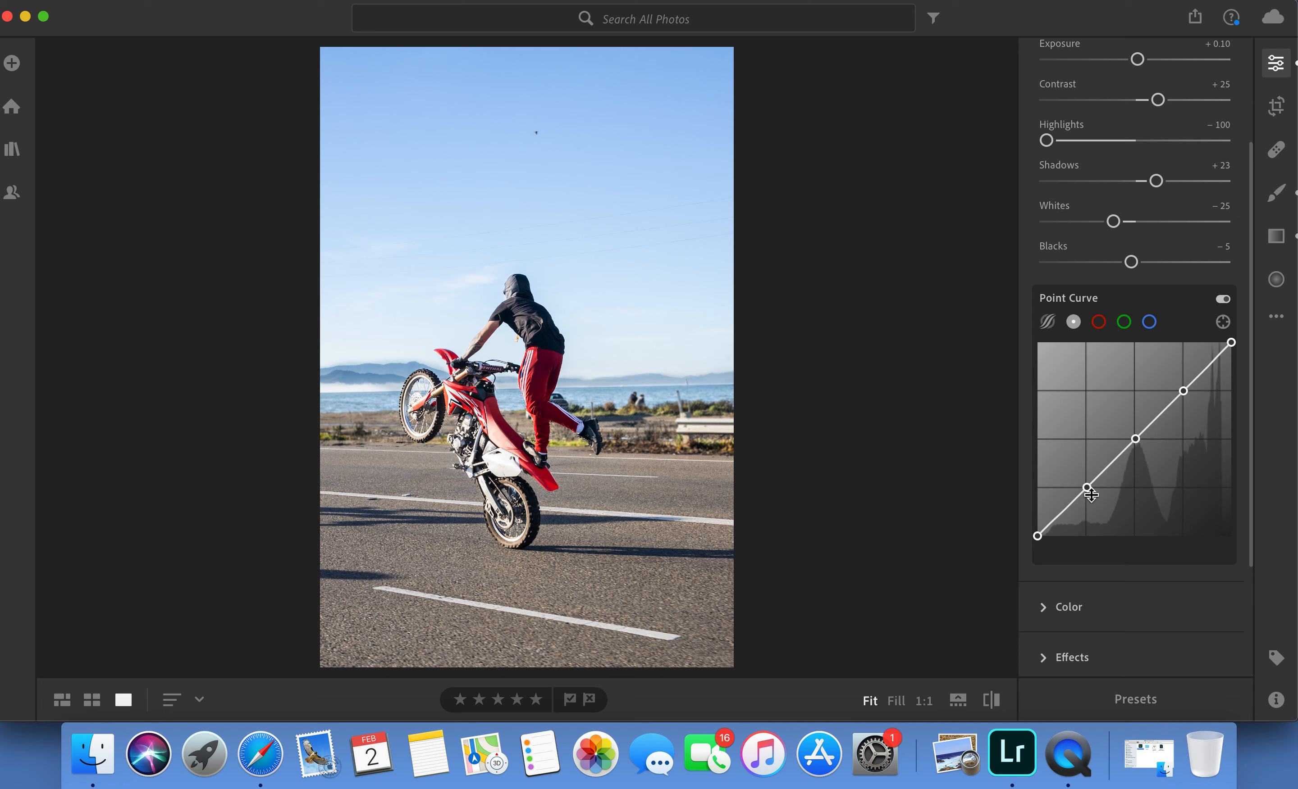
left_click(1231, 342)
left_click_drag(1086, 490, 1079, 493)
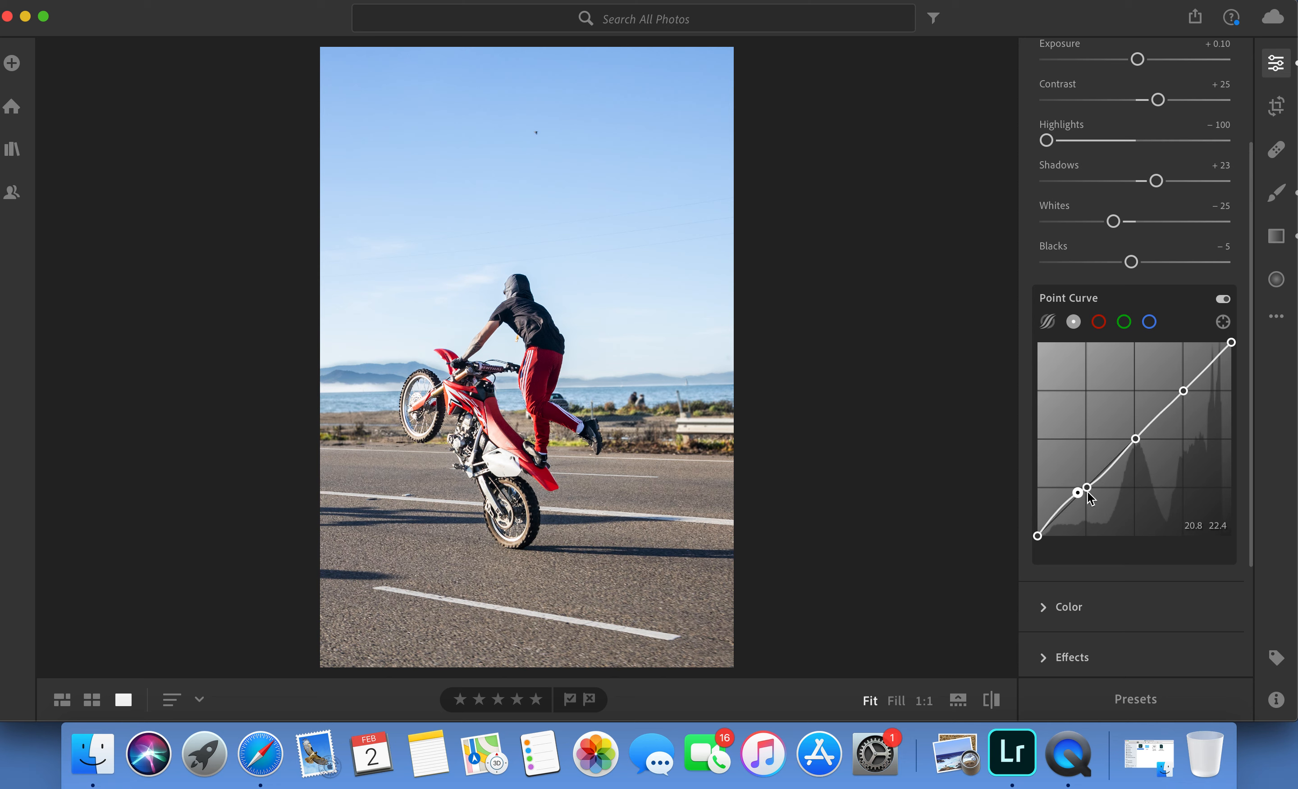
right_click(1082, 494)
left_click(1085, 500)
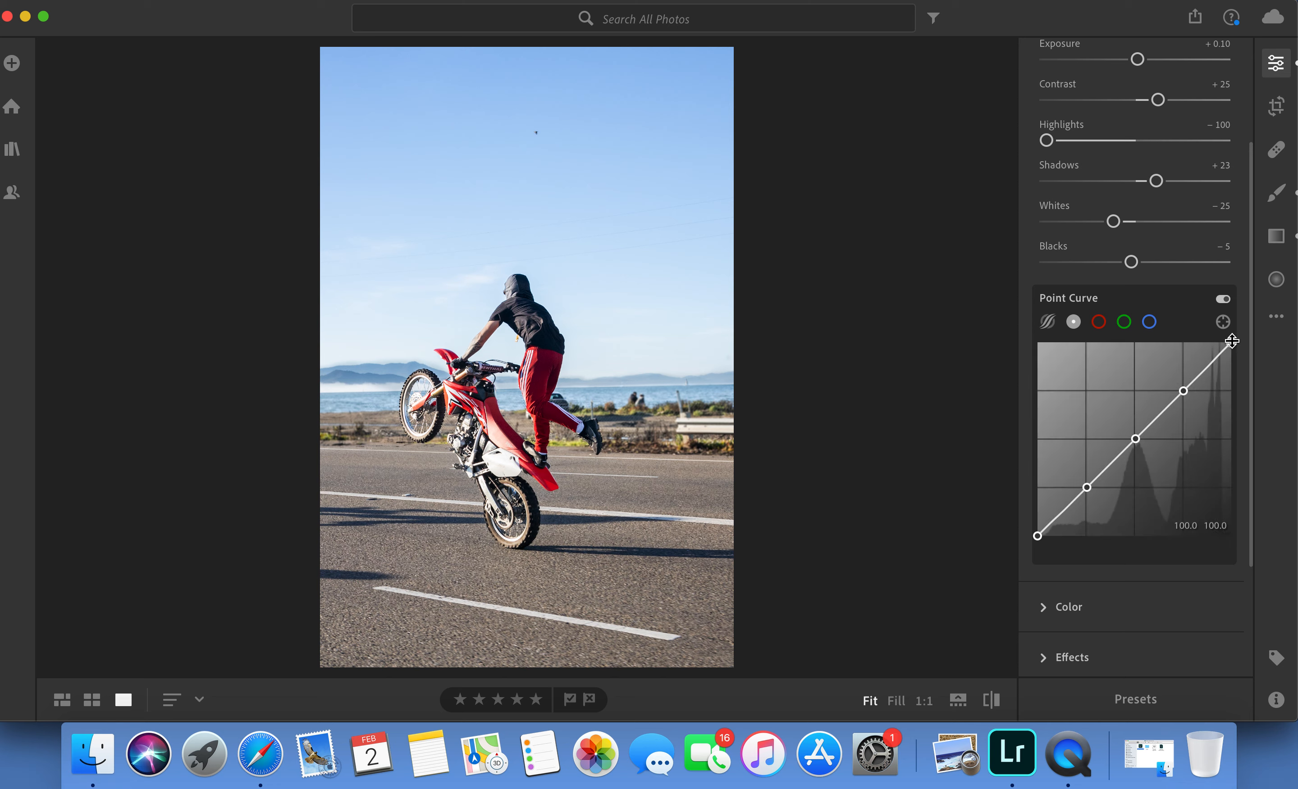
Move the point curve's white endpoint slightly inward and nudge the three-quarter point slightly toward the darker tones to brighten the highlights.
left_click_drag(1232, 341, 1218, 343)
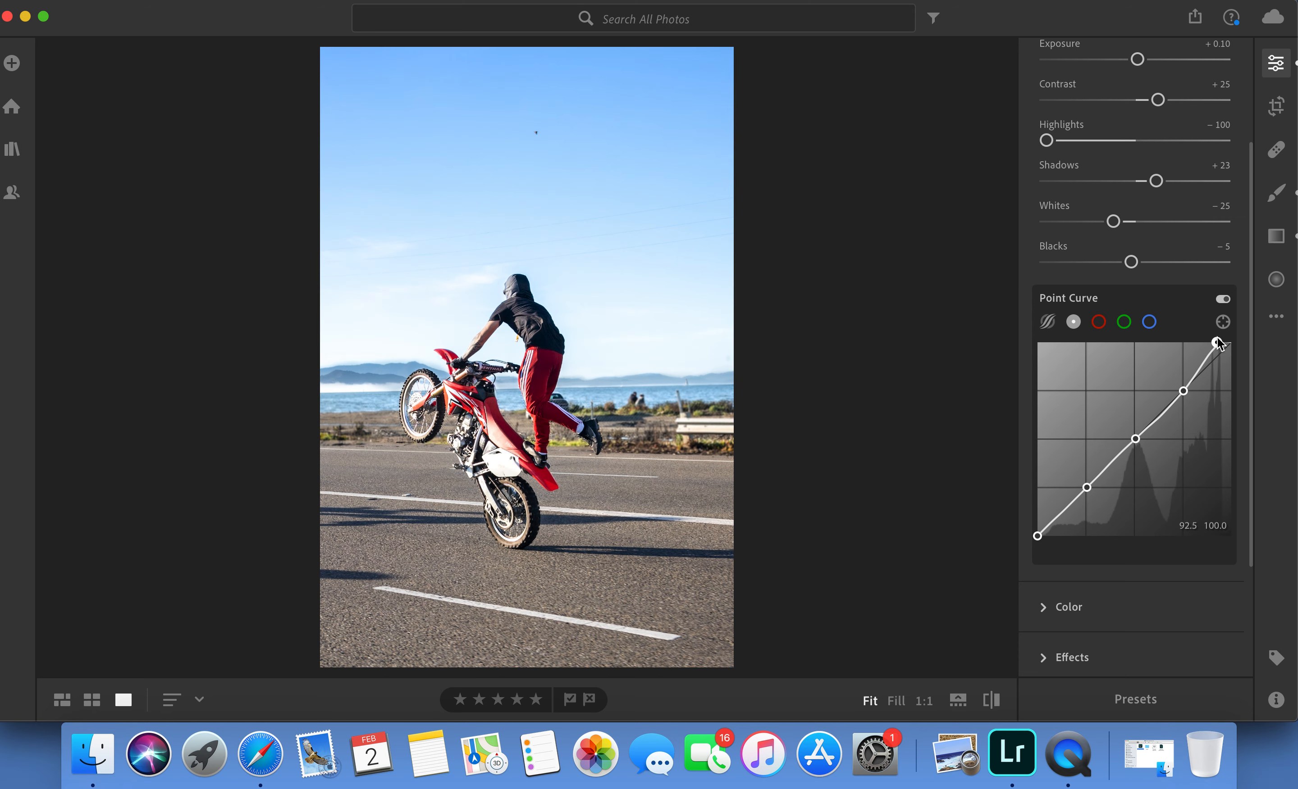
left_click_drag(1220, 338, 1241, 339)
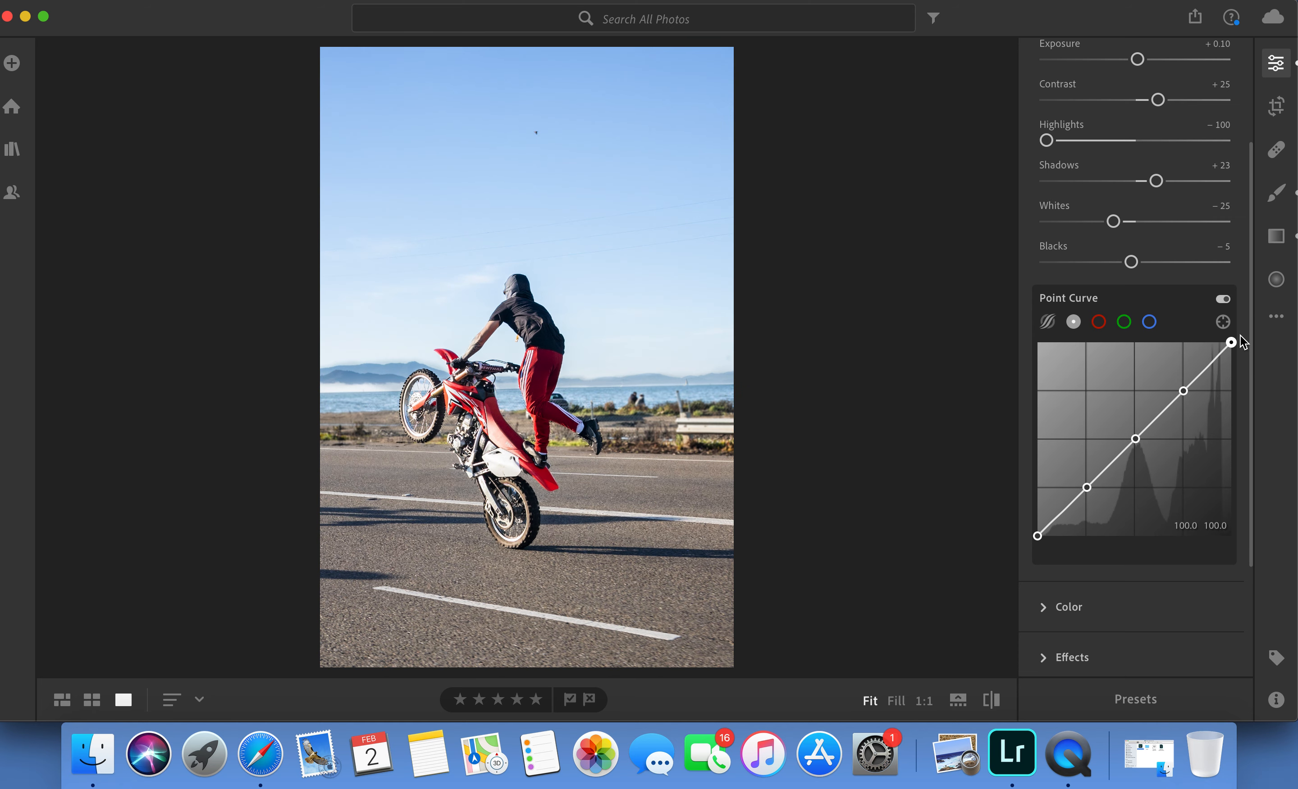
left_click_drag(1232, 342, 1221, 342)
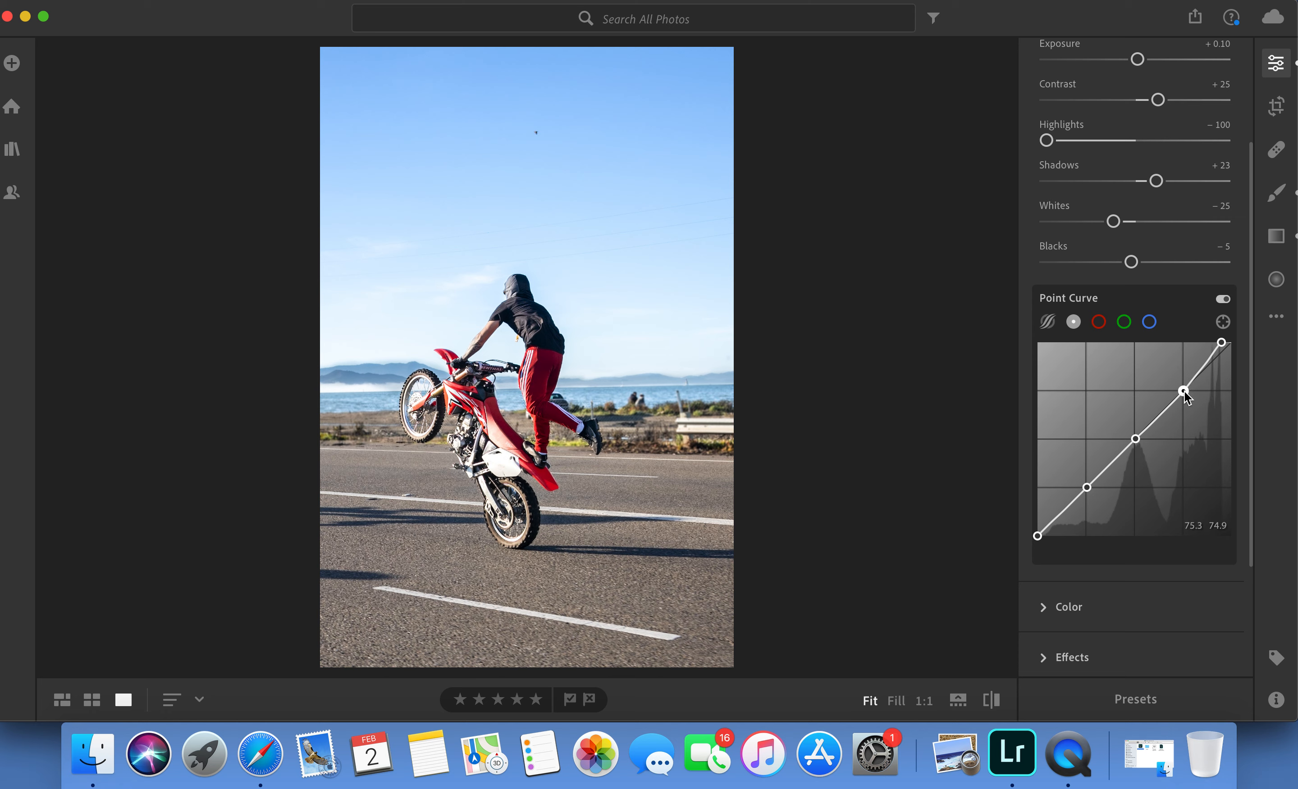
left_click_drag(1182, 391, 1173, 392)
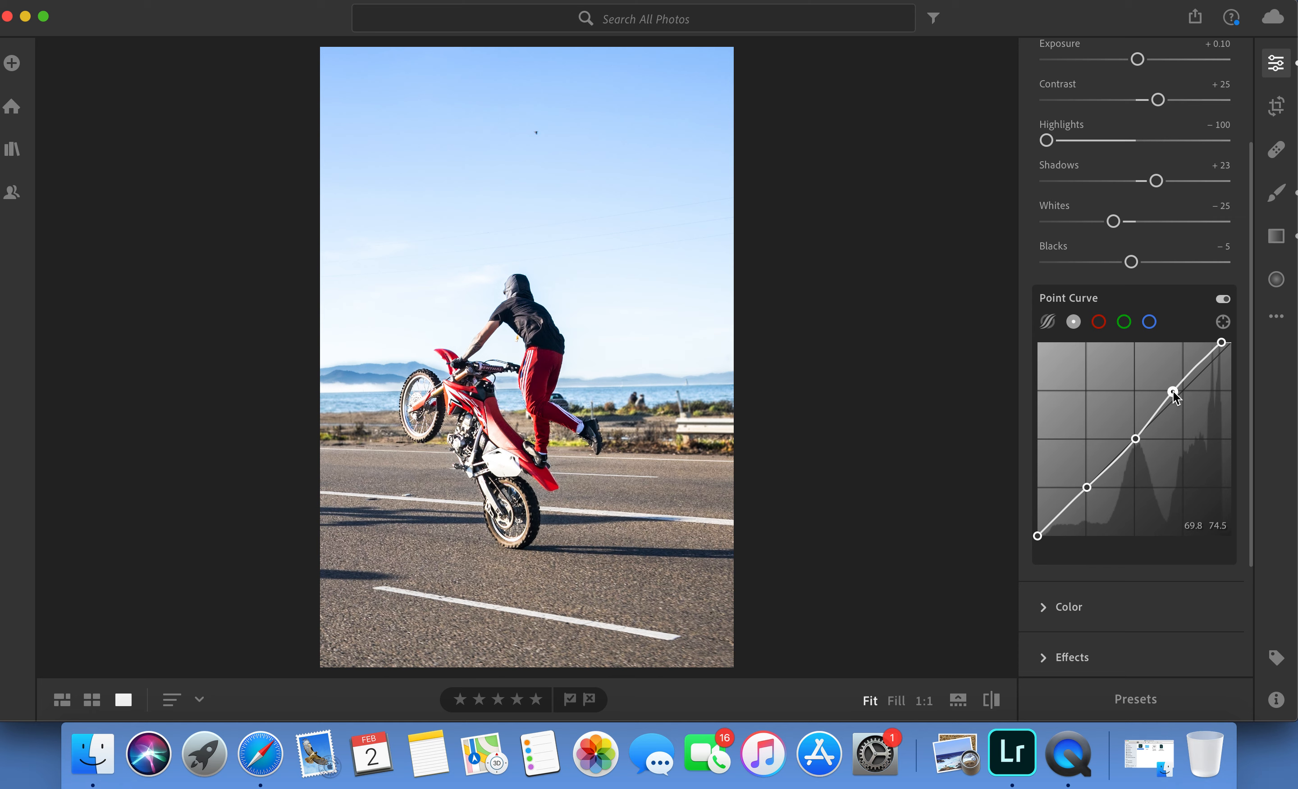
left_click_drag(1173, 392, 1182, 391)
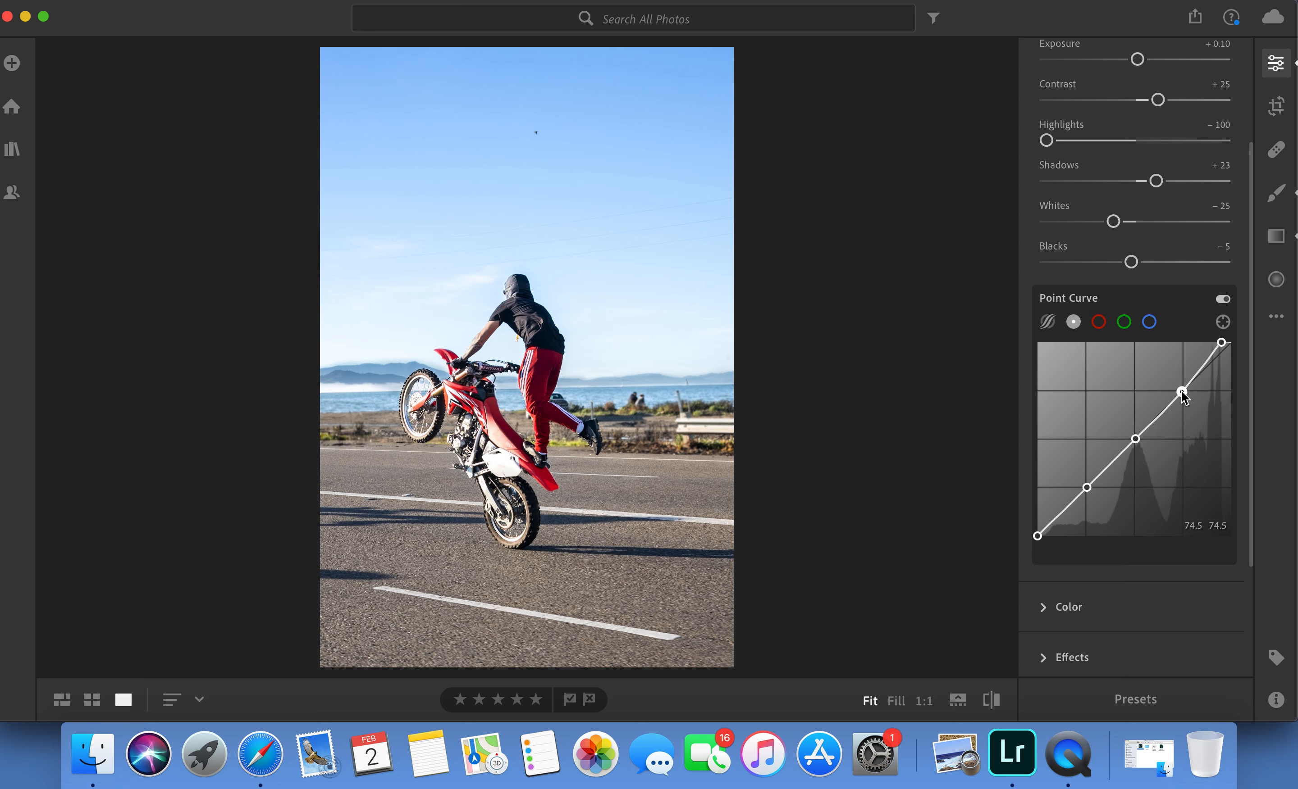
Shift the point curve's midpoint slightly toward the darker tones to brighten the midtones a little.
left_click(1136, 440)
left_click_drag(1135, 440, 1125, 440)
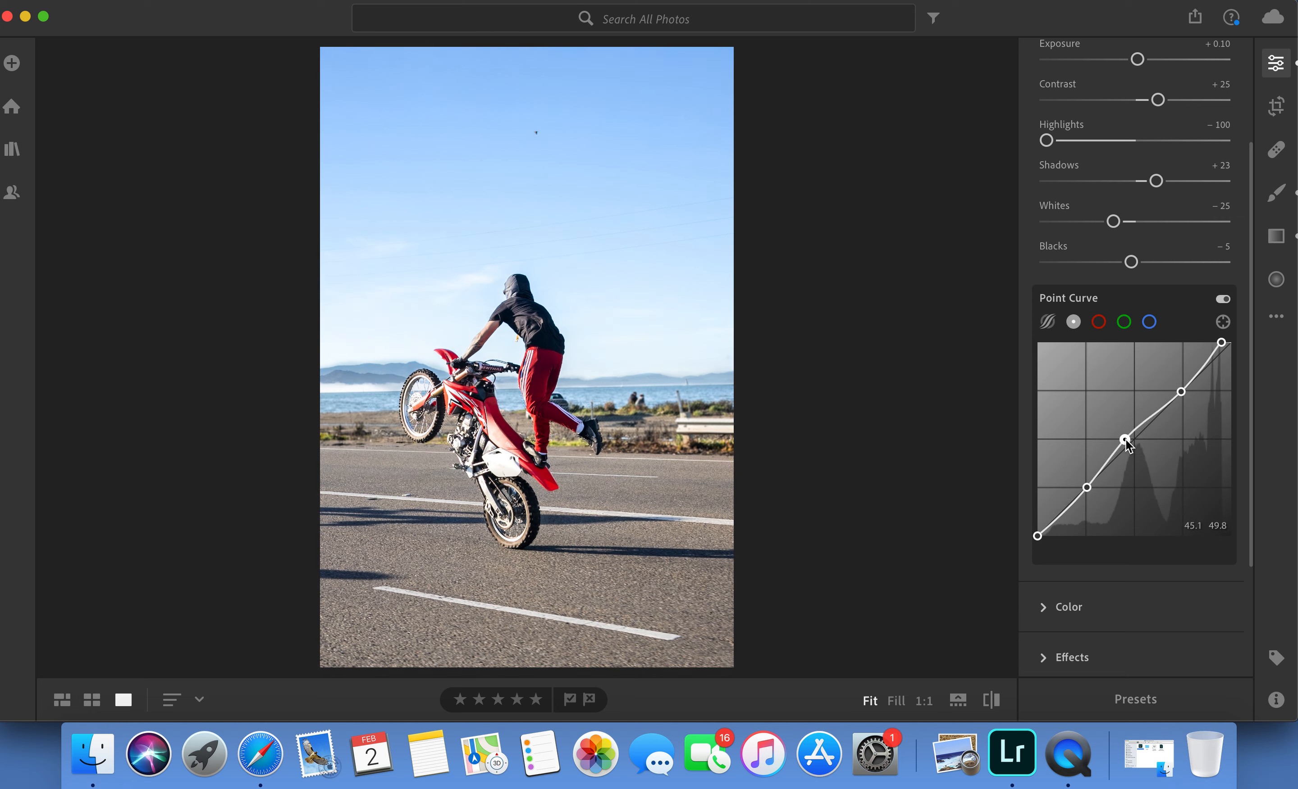
left_click_drag(1126, 440, 1132, 442)
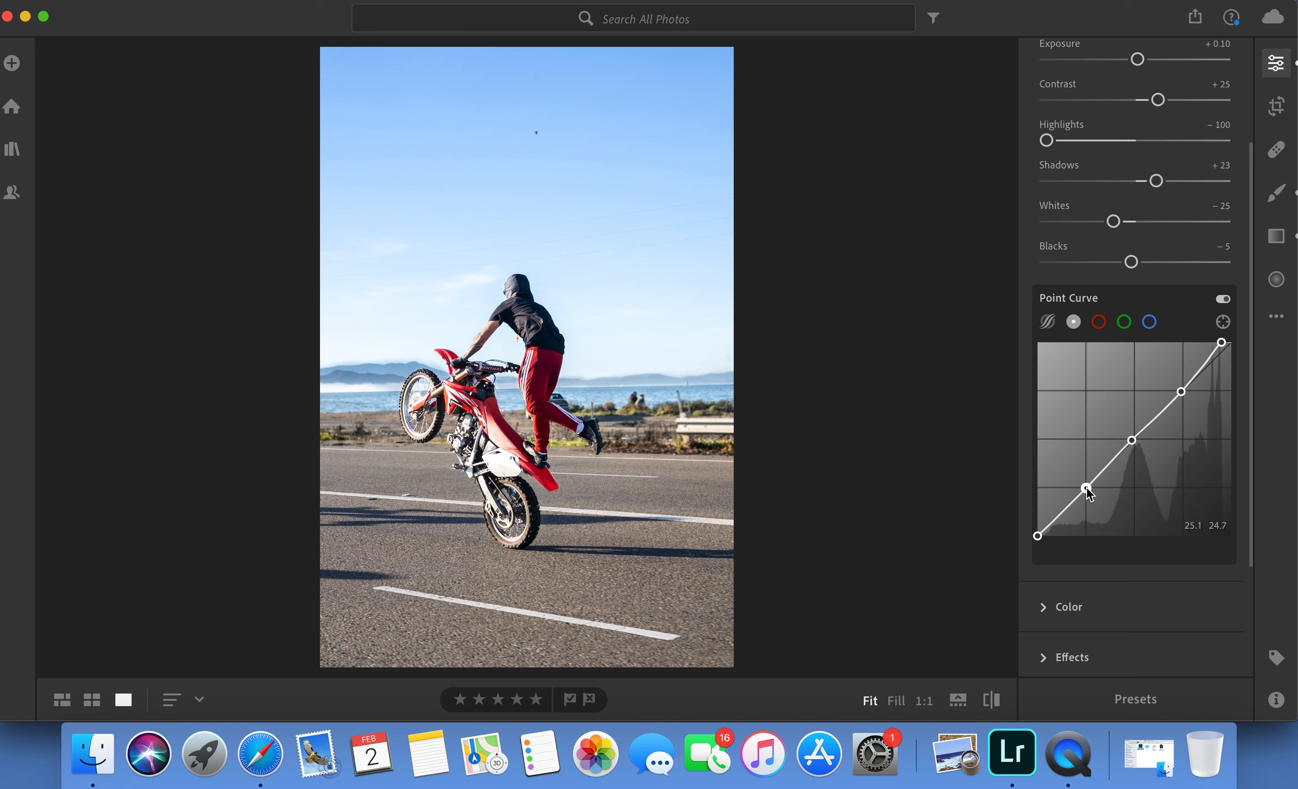
Nudge the point curve's quarter point very slightly toward the darker tones and raise the black endpoint slightly.
left_click_drag(1084, 489, 1075, 488)
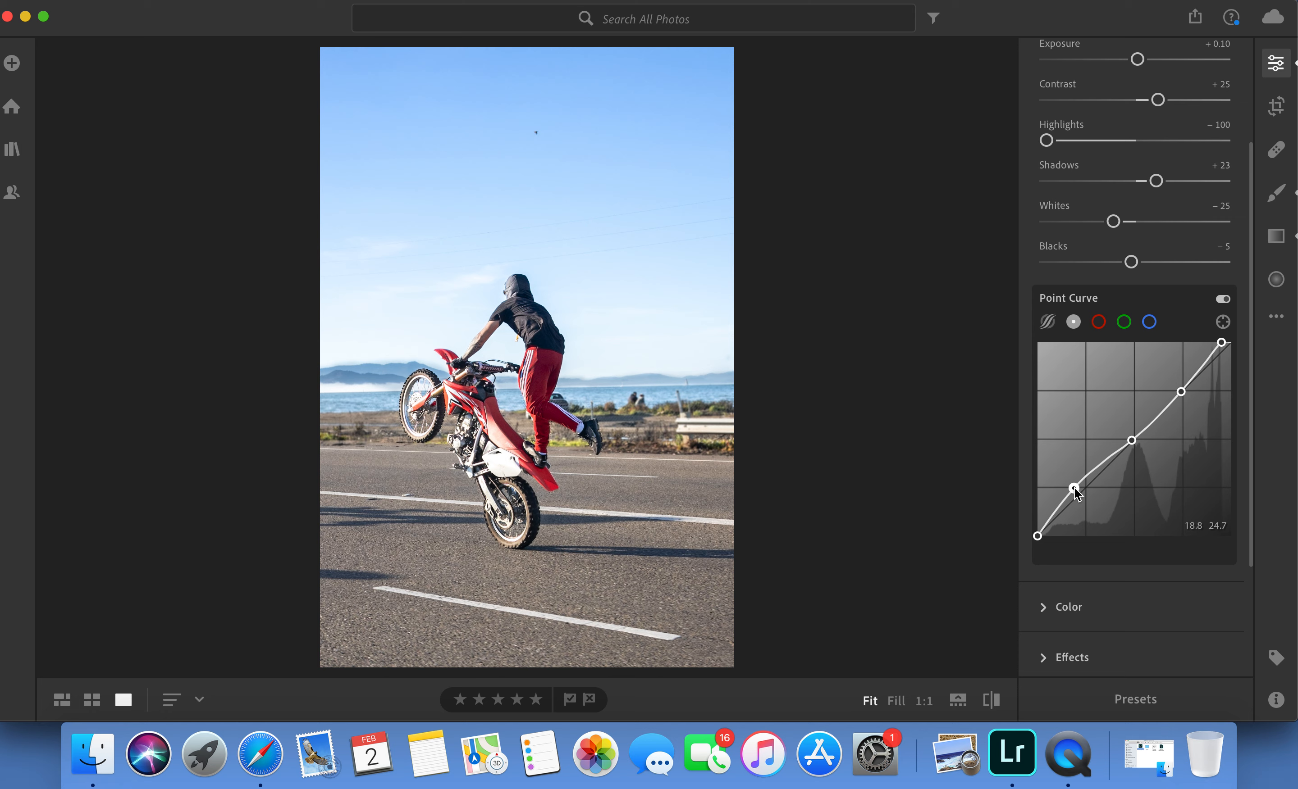
left_click_drag(1075, 488, 1084, 489)
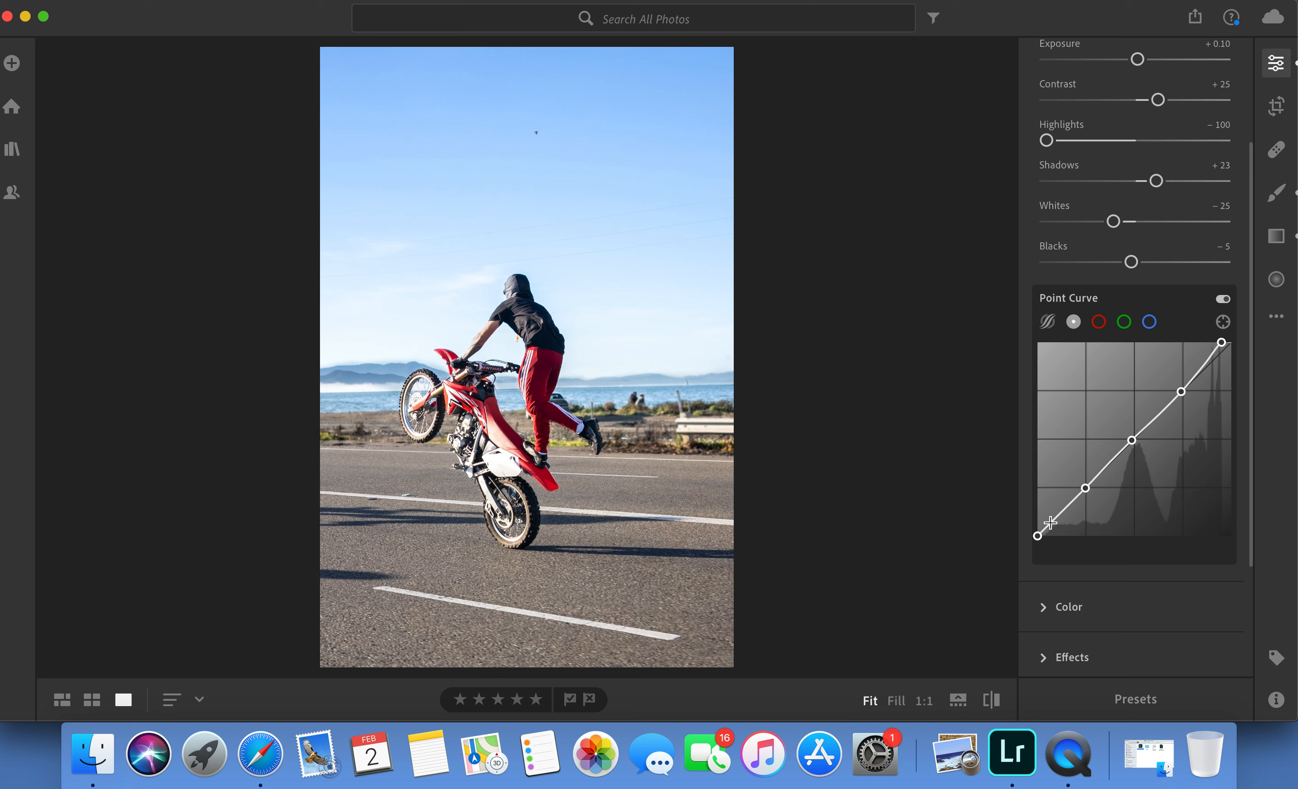
left_click_drag(1037, 536, 1037, 530)
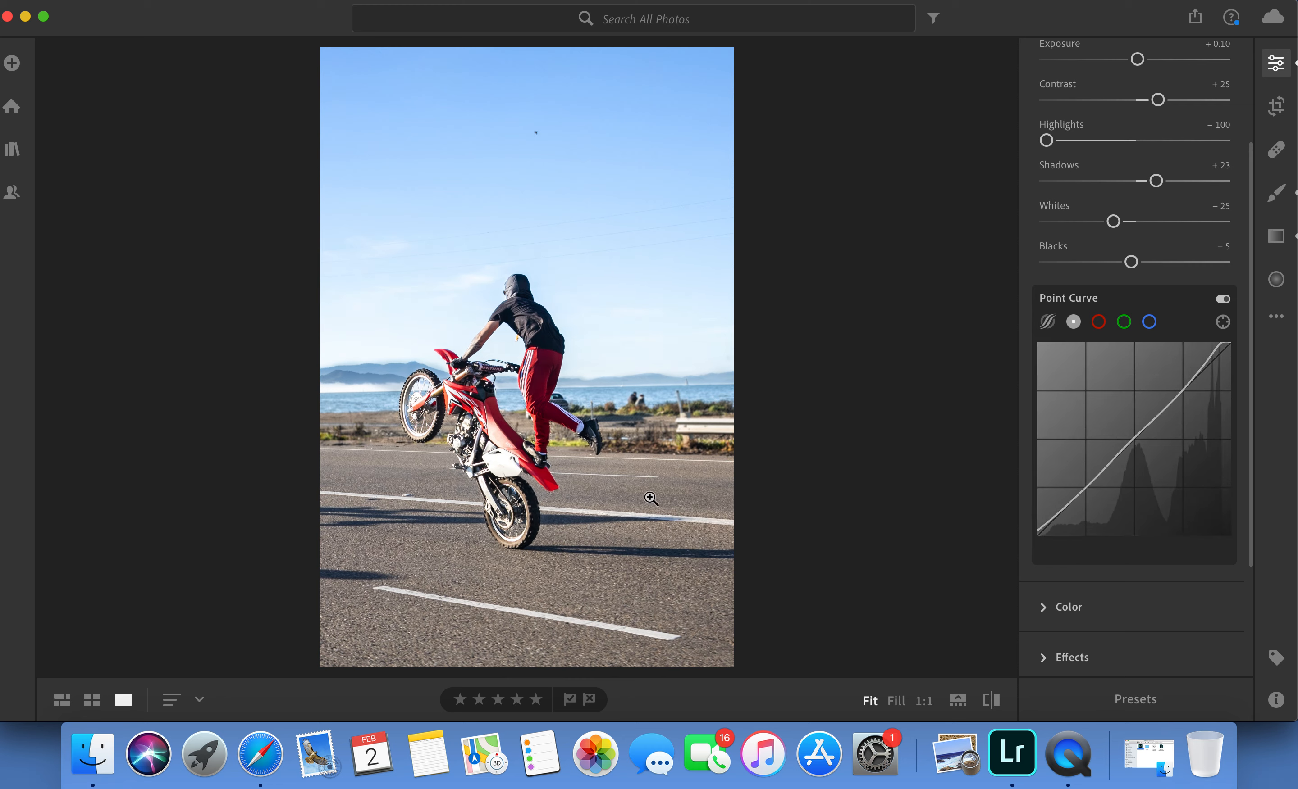
left_click_drag(1087, 488, 1086, 487)
Browse to a neighbouring photo, then reopen the edited wheelie photo from the photo grid with its edit adjustments shown.
key("Right")
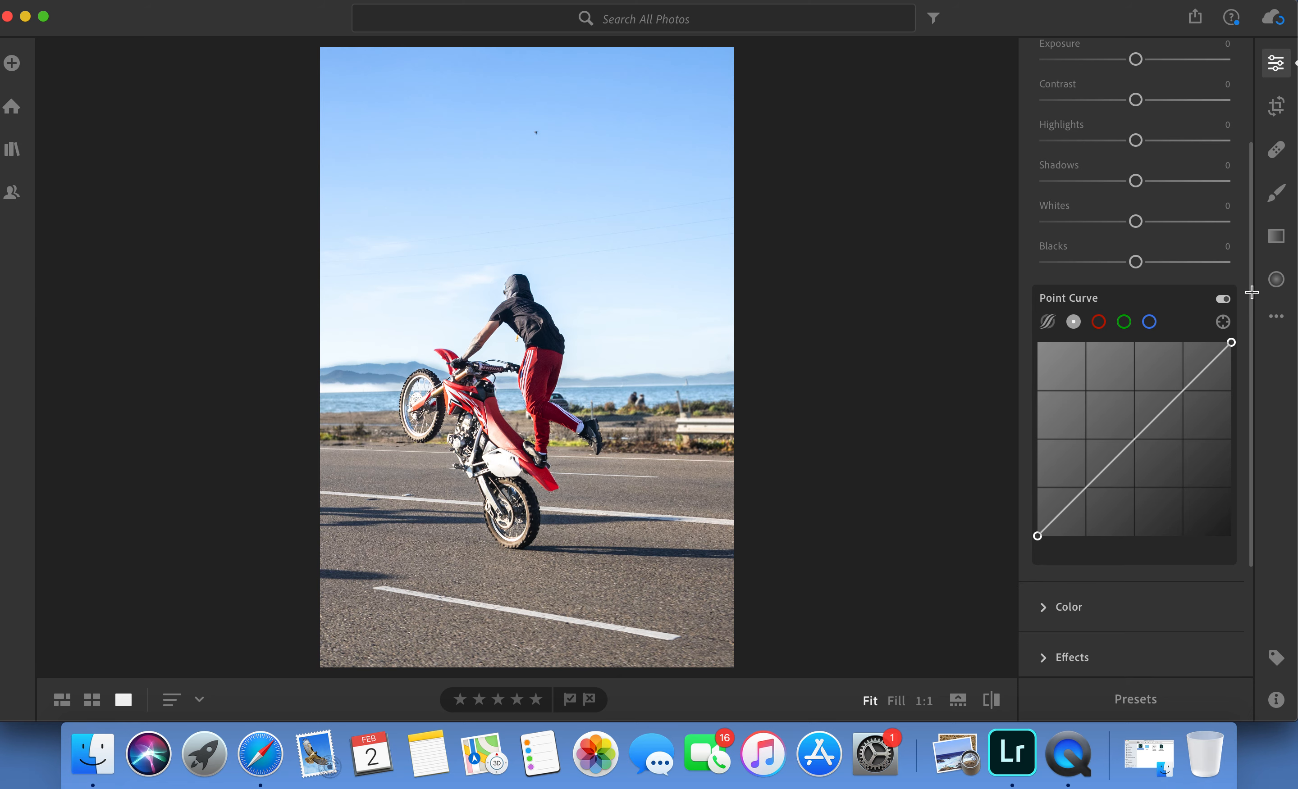
scroll(533, 444, "up", 3)
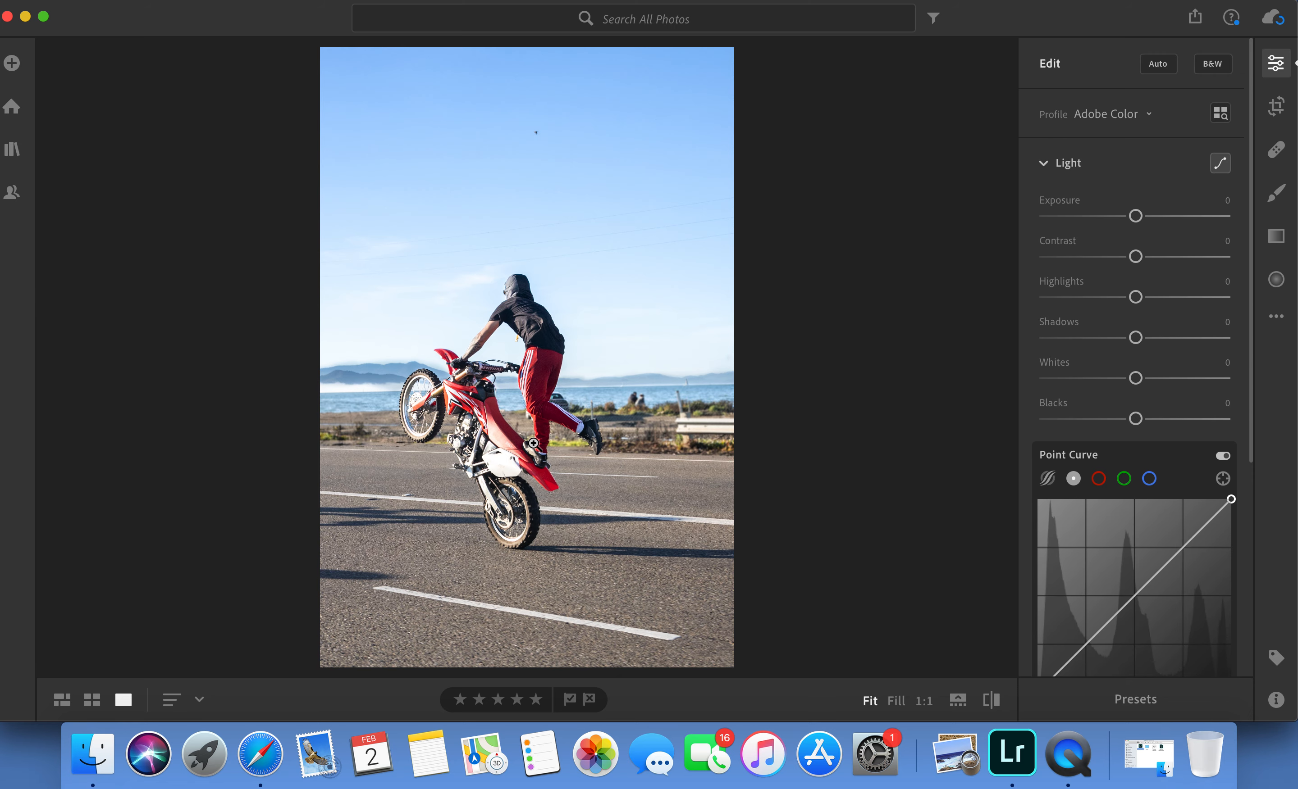
key("Right")
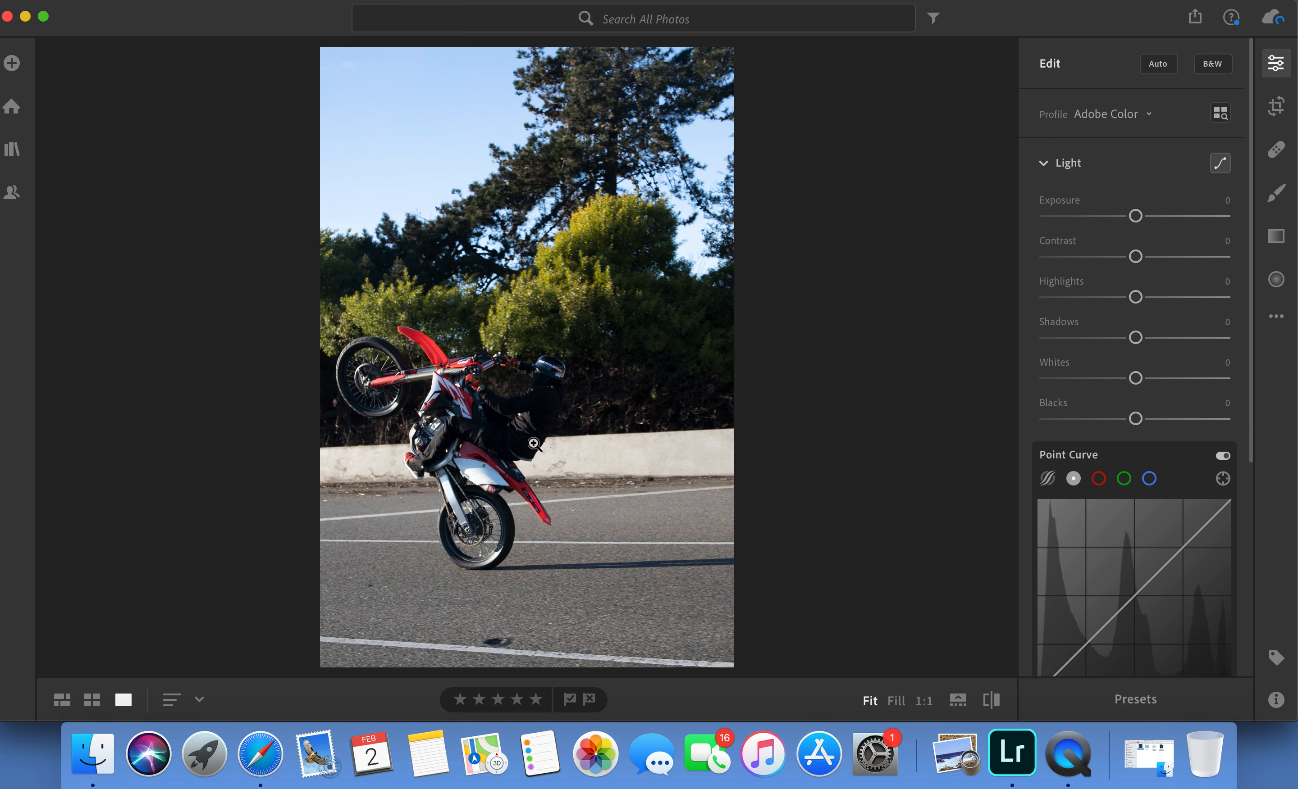
left_click(62, 700)
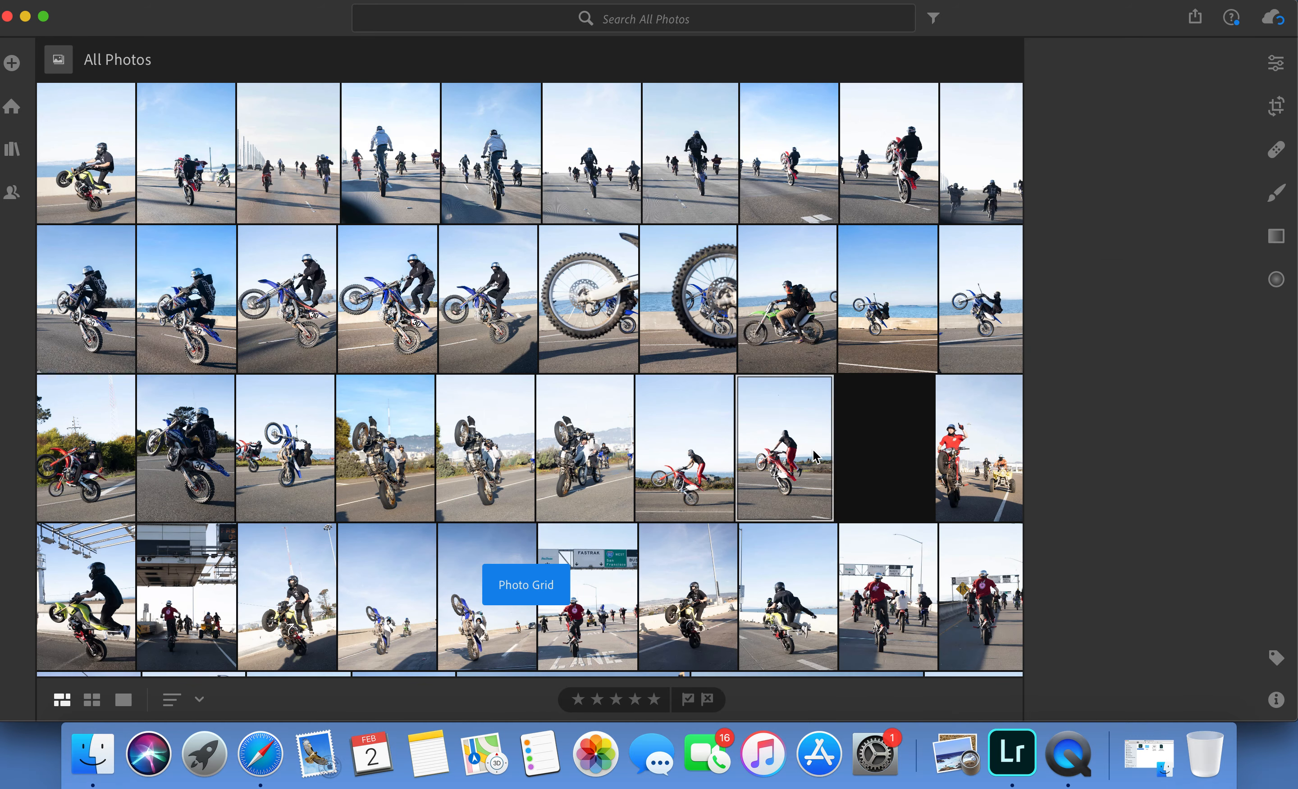
double_click(876, 456)
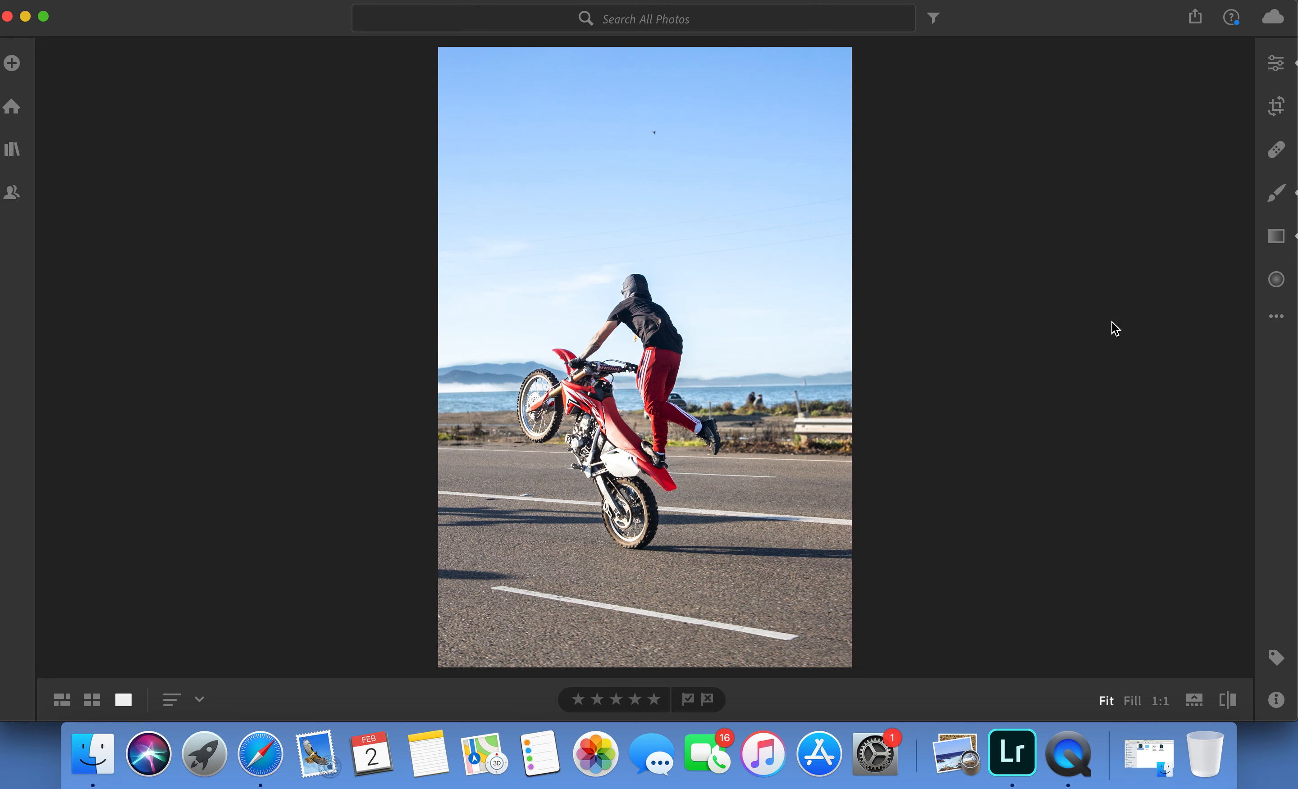
left_click(1277, 65)
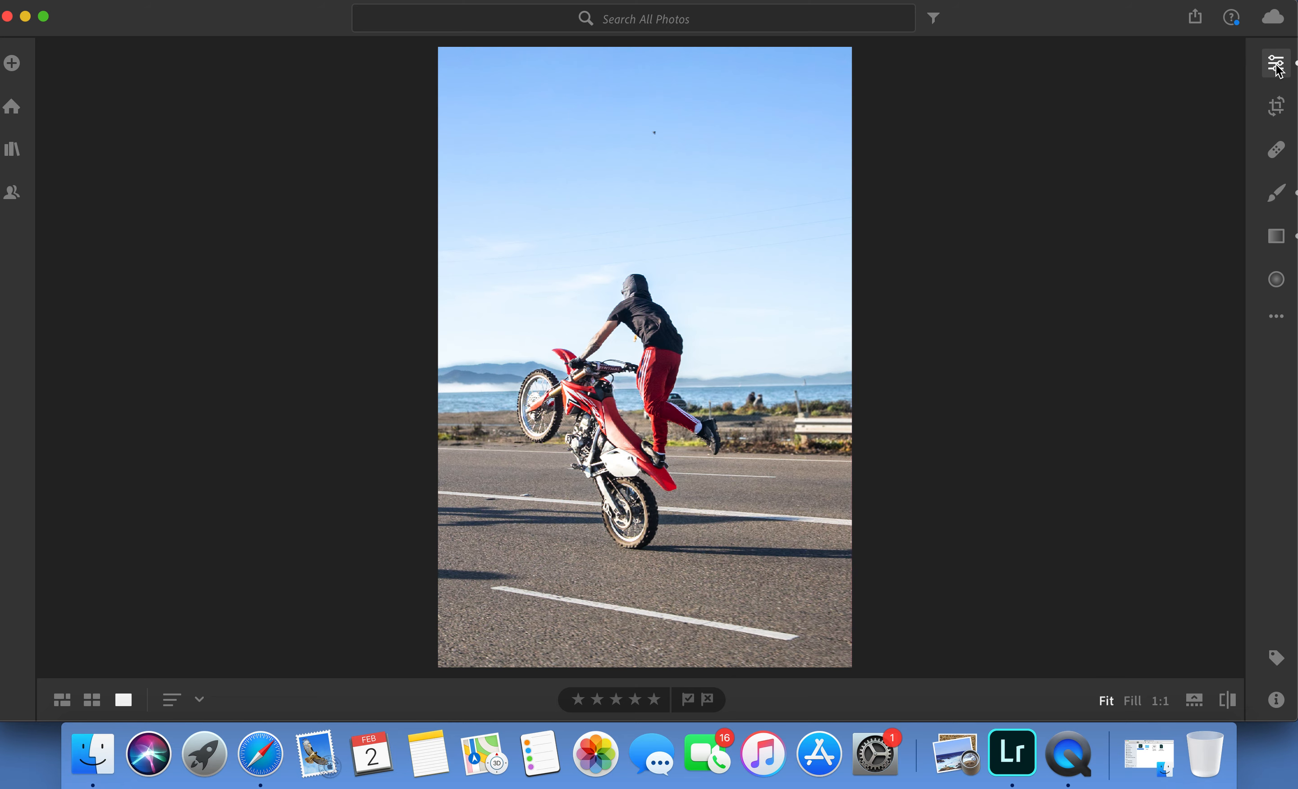
left_click(1276, 65)
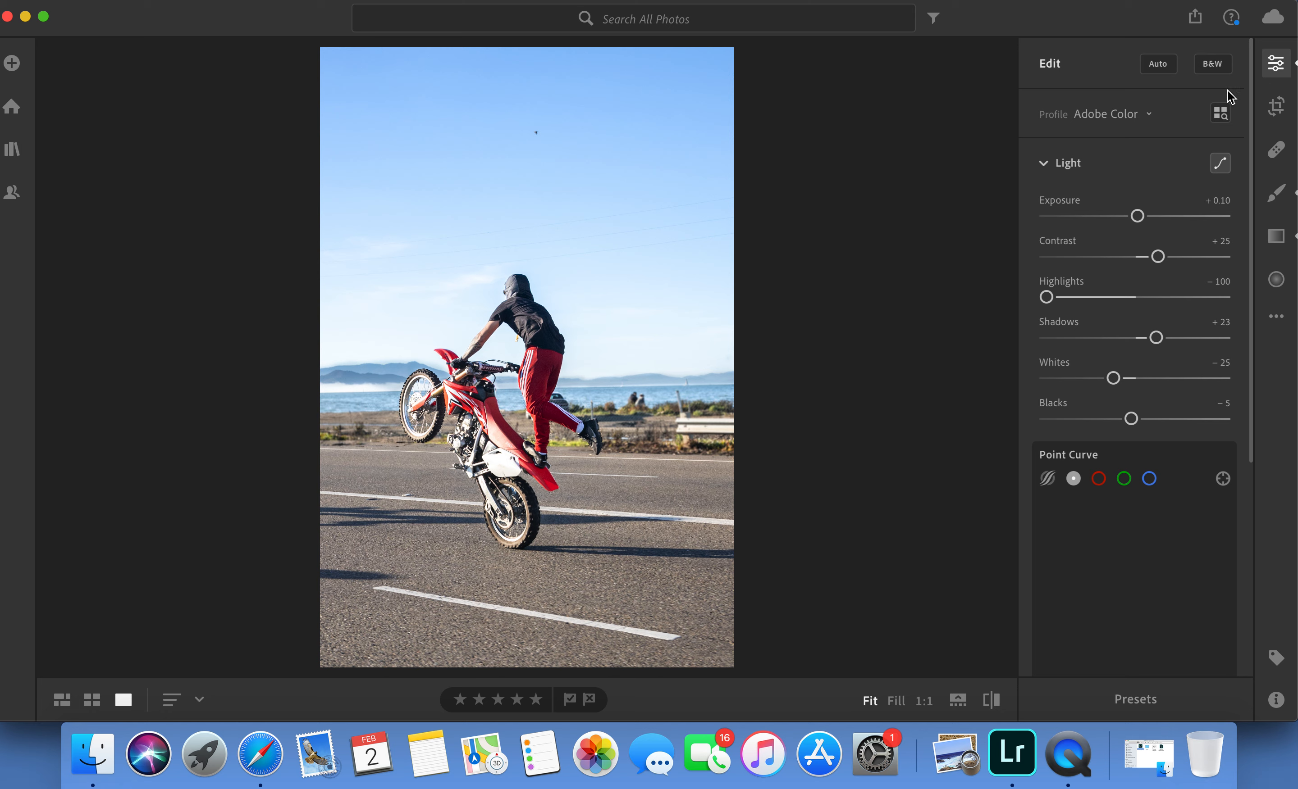
Collapse the Light adjustments and compare the edited photo with its original.
left_click(1065, 165)
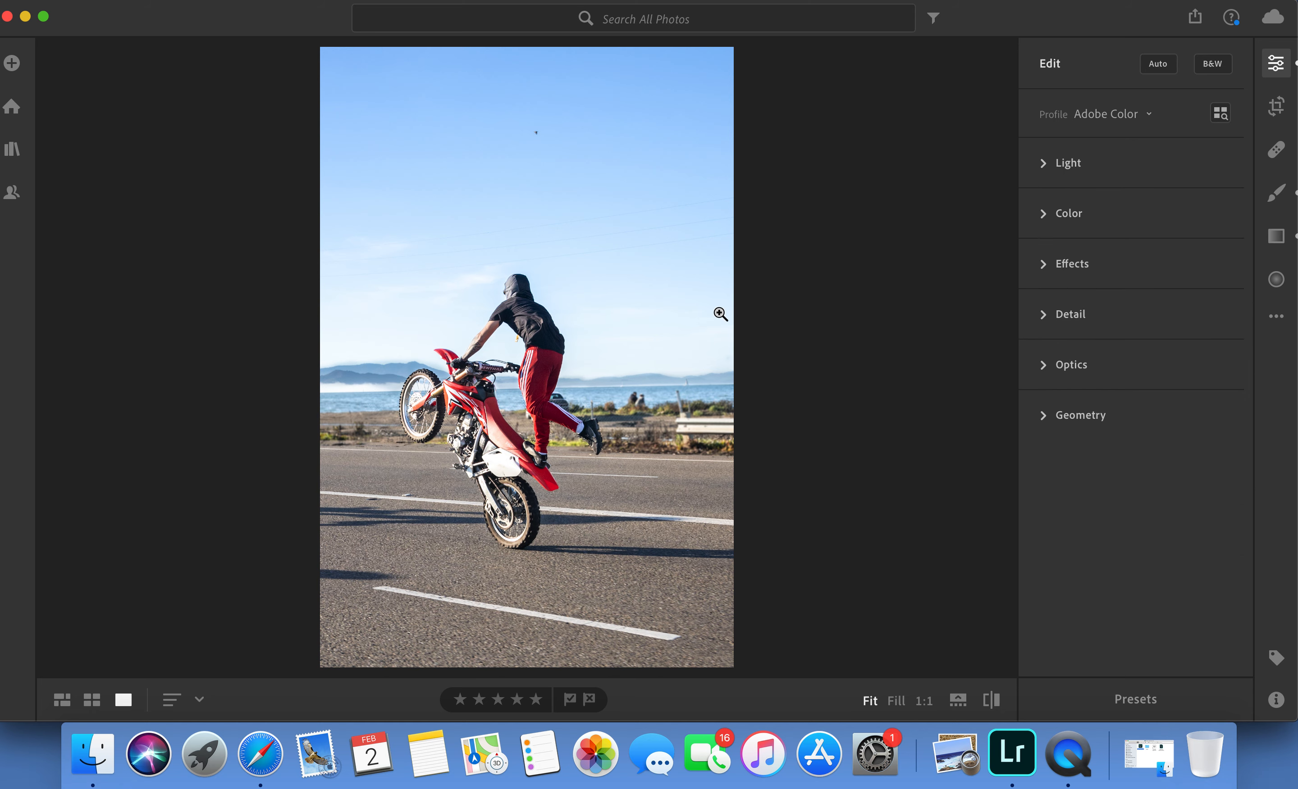
left_click(992, 701)
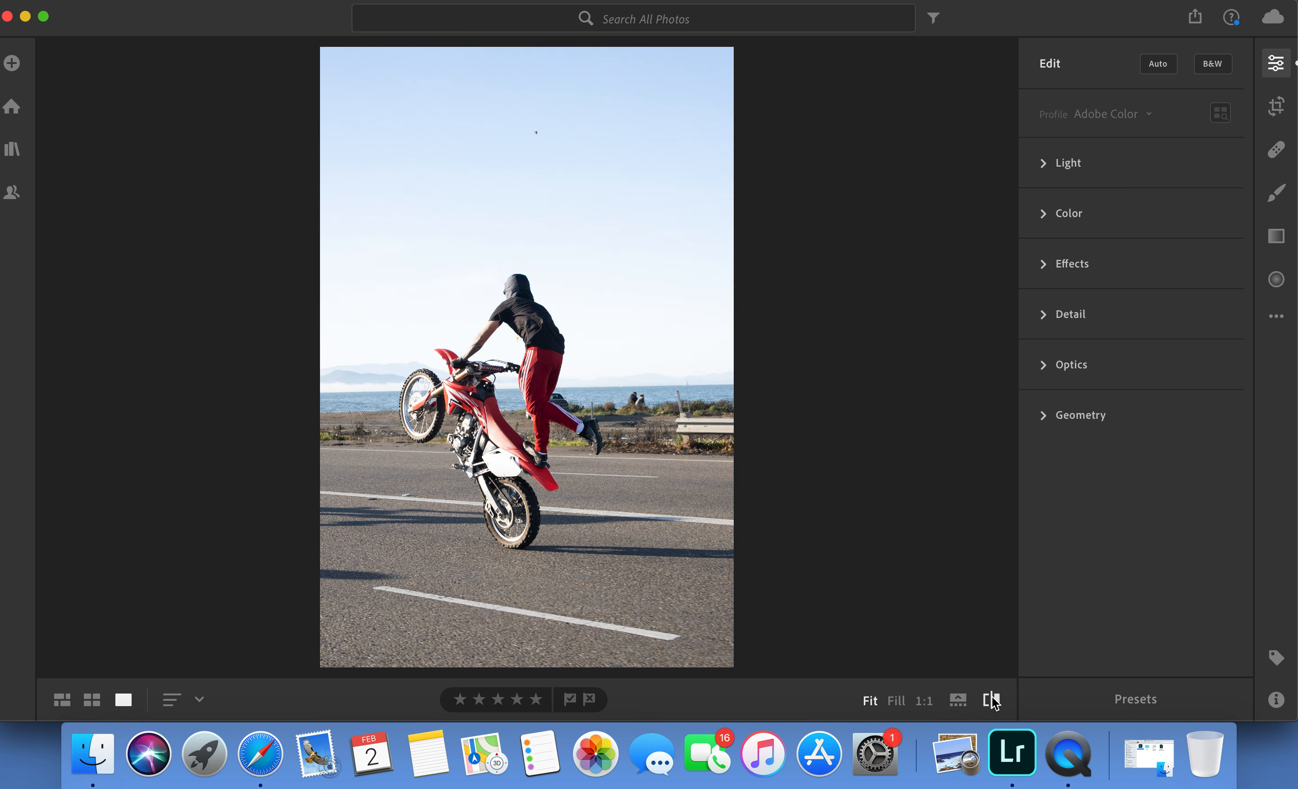
left_click(992, 701)
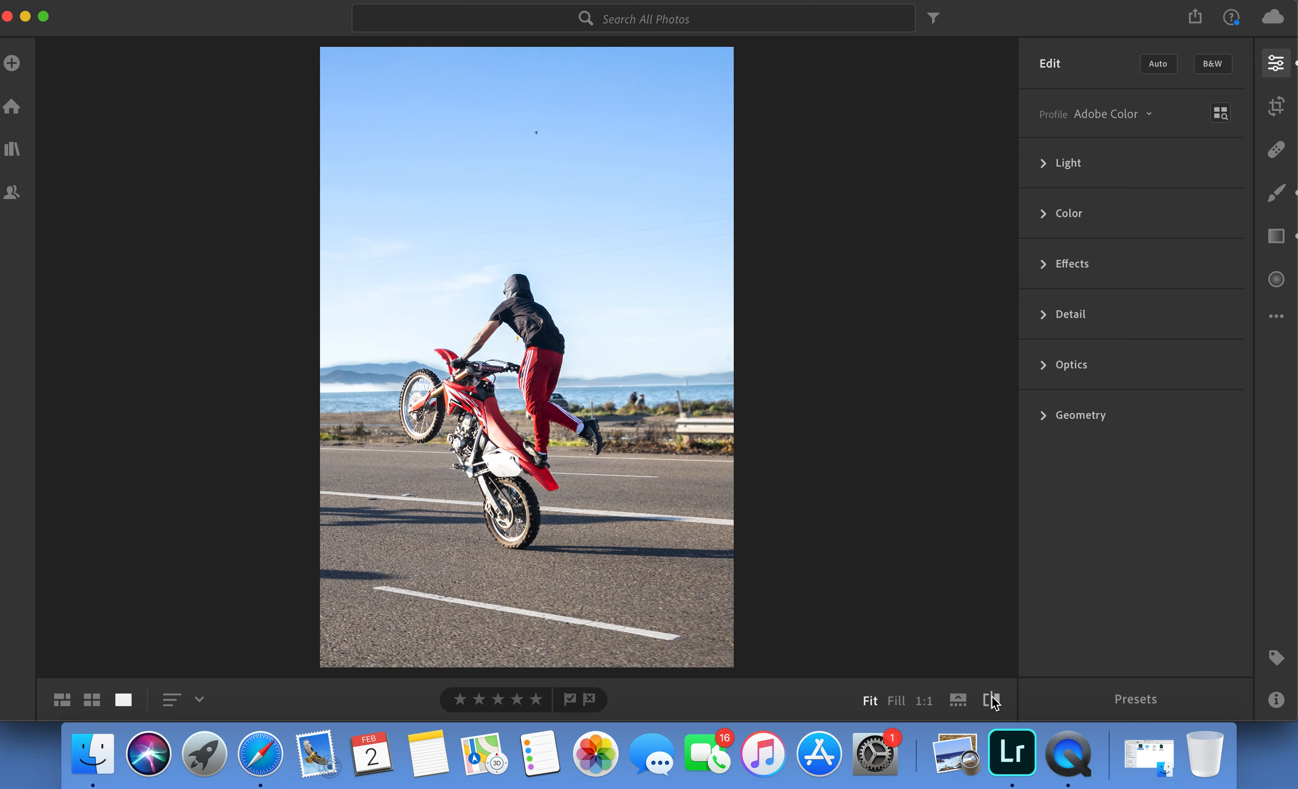
Flip the photo horizontally in Crop so the motorcycle faces the opposite way.
left_click(1276, 111)
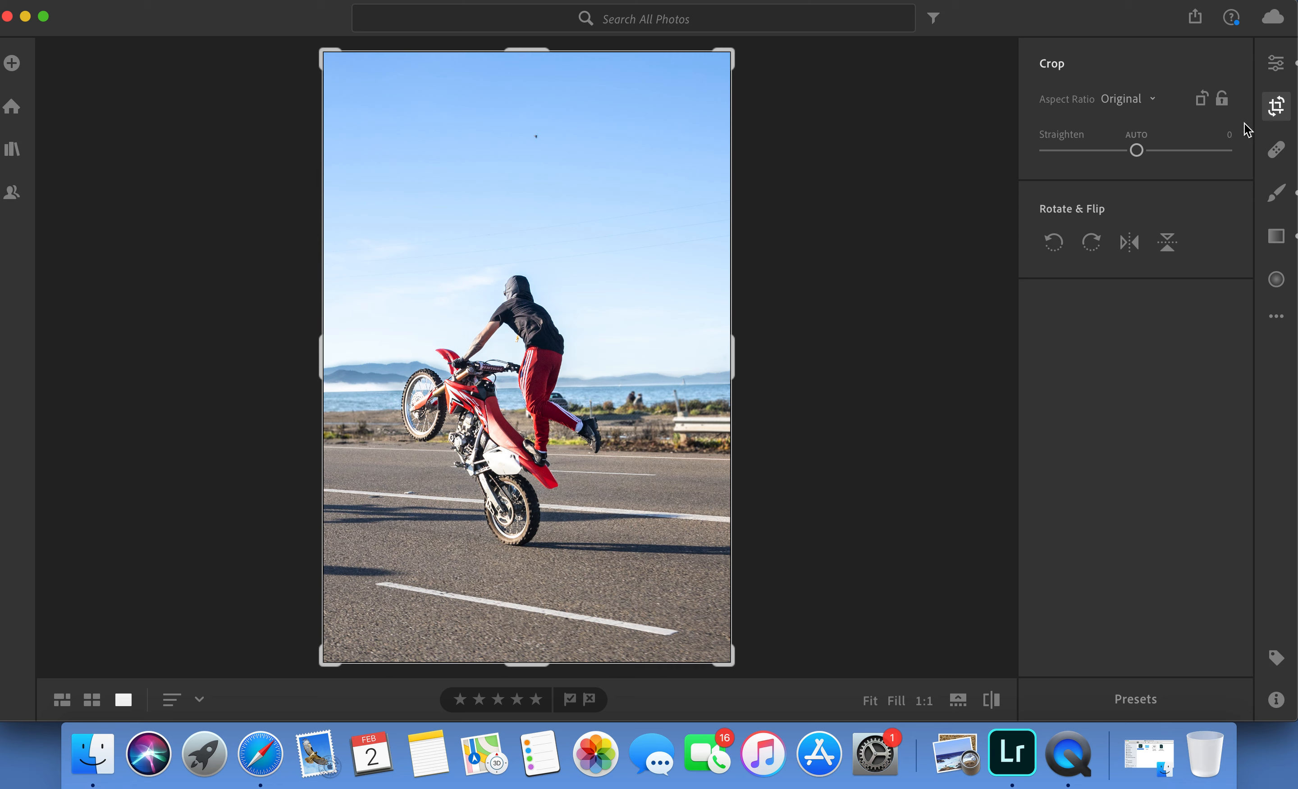
left_click(1134, 248)
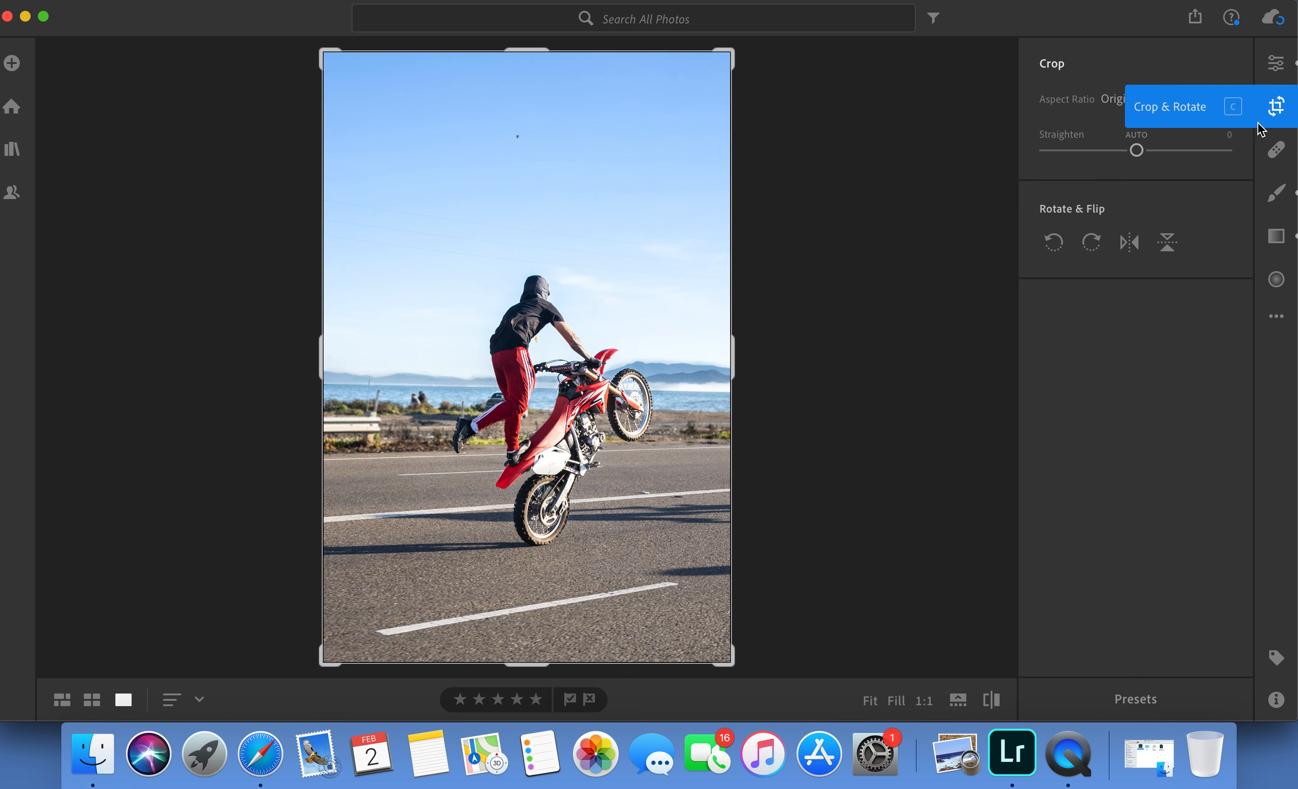
left_click(1134, 248)
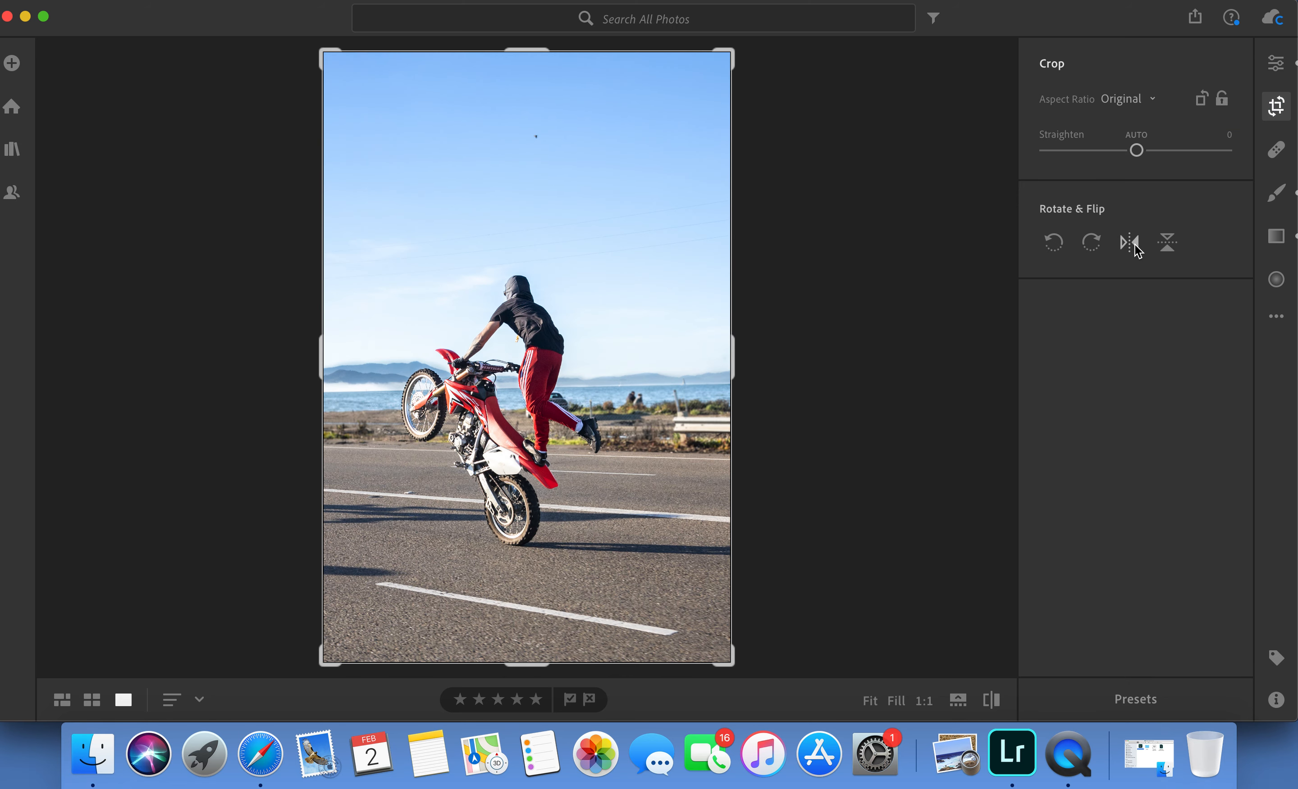
left_click(1135, 248)
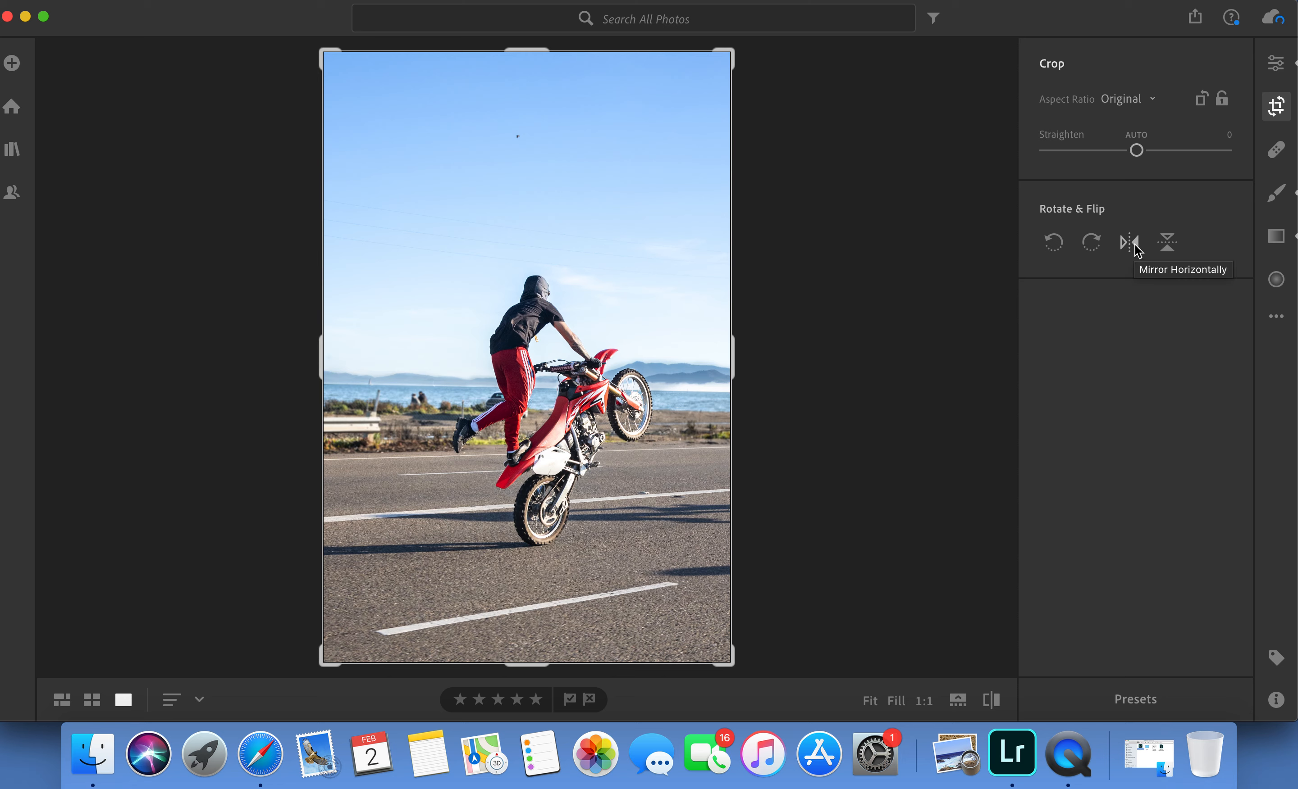
Straighten the photo by +1.12 and return to the general edit adjustments.
left_click(1142, 152)
left_click_drag(1142, 152, 1143, 154)
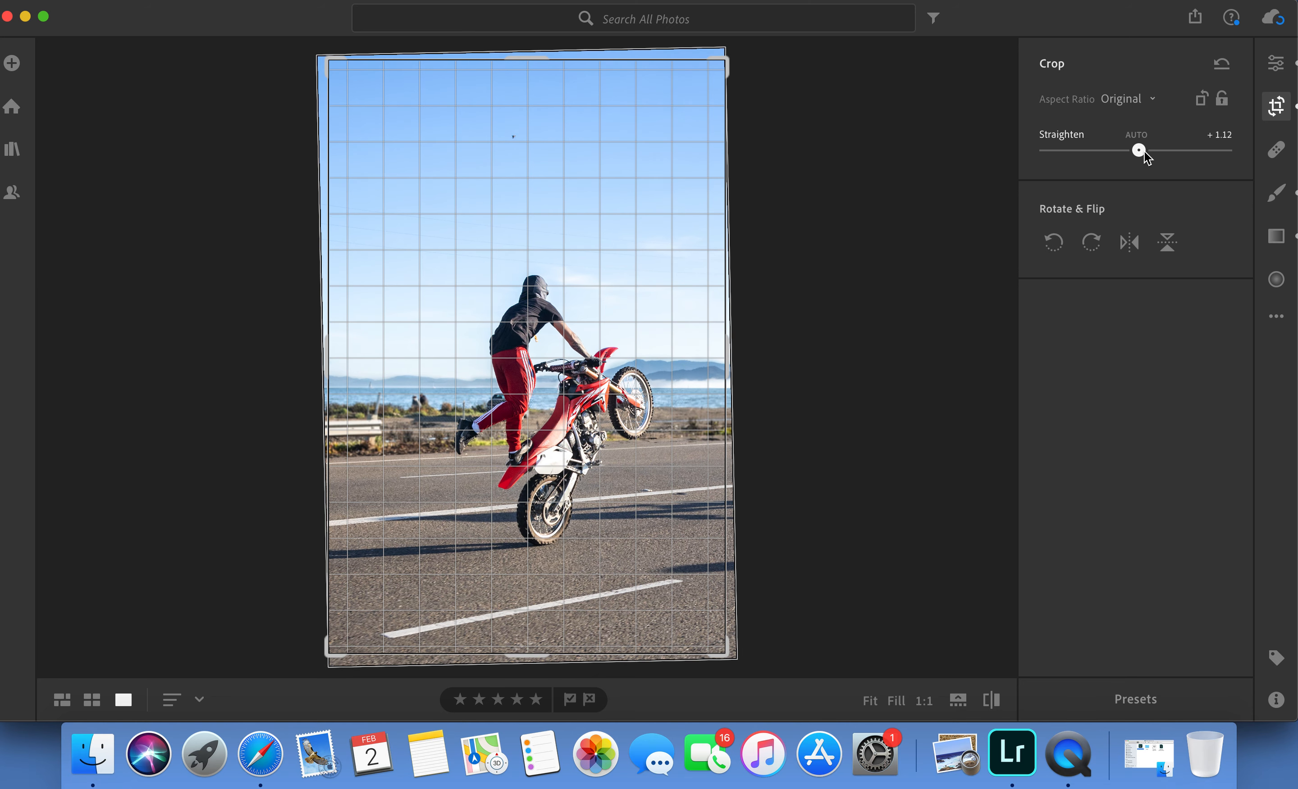
left_click(1275, 63)
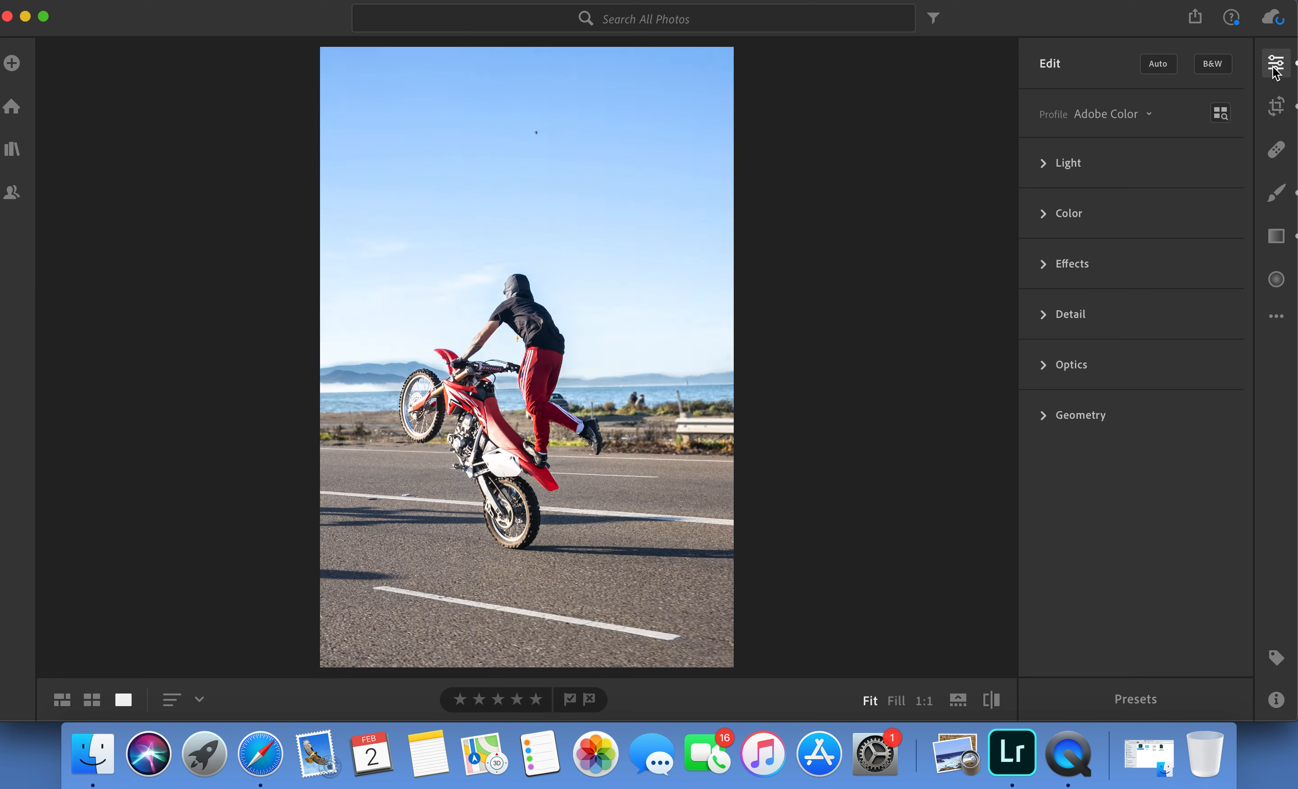